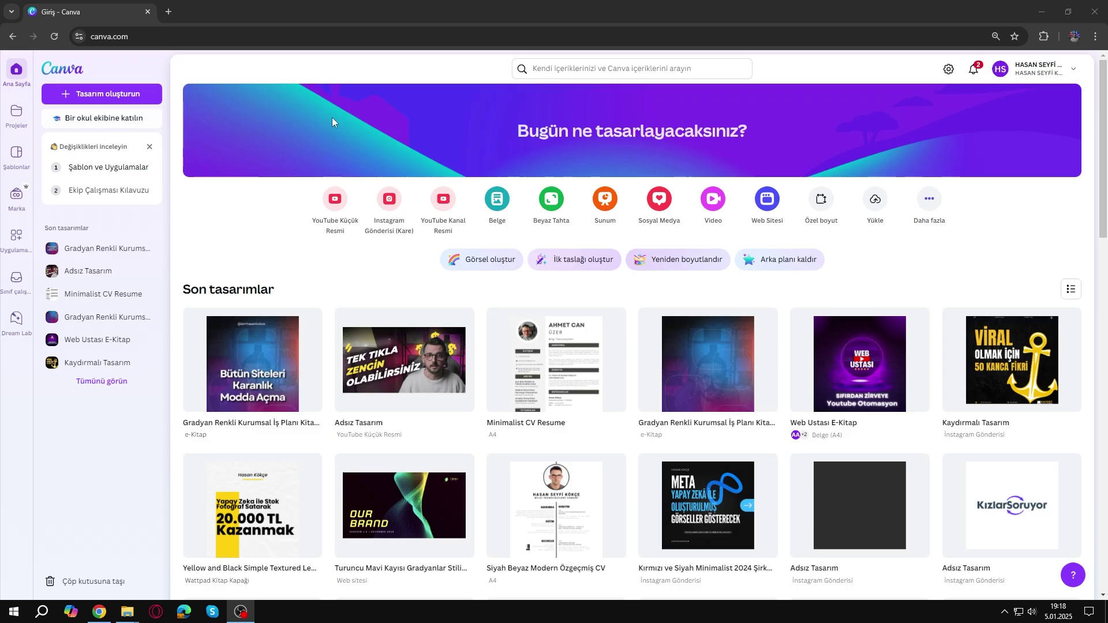
# - Find the YouTube design types, create blank YouTube Kanalı Logosu (800 × 800) and YouTube Küçük Resmi (1280 × 720) designs, and open the logo design
pyautogui.click(75, 93)
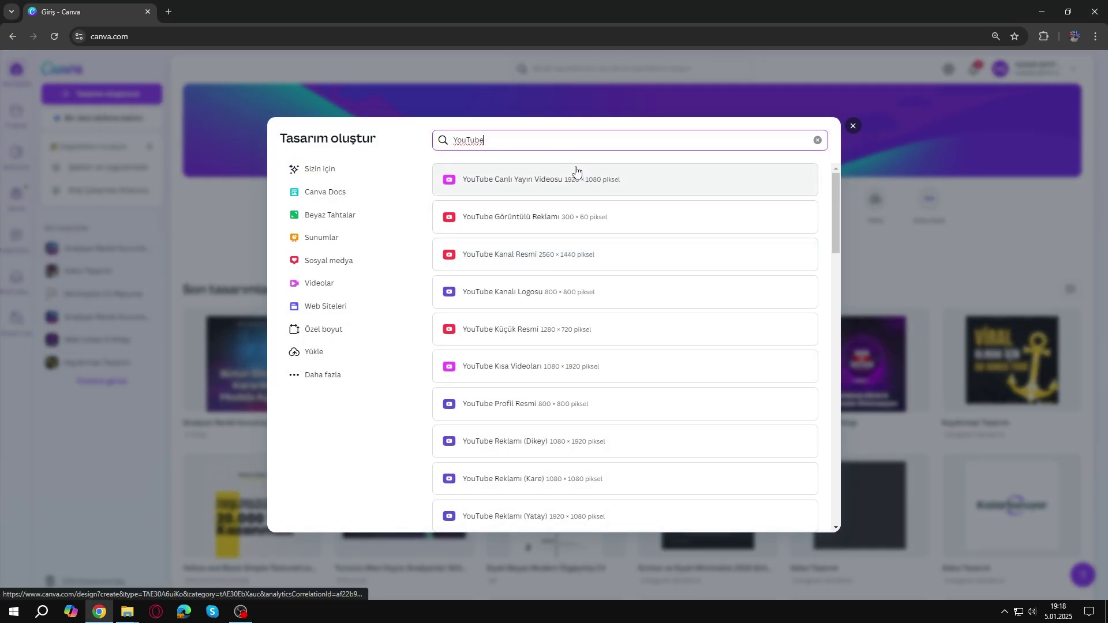
pyautogui.moveTo(539, 143); pyautogui.dragTo(425, 144)
pyautogui.click(583, 145)
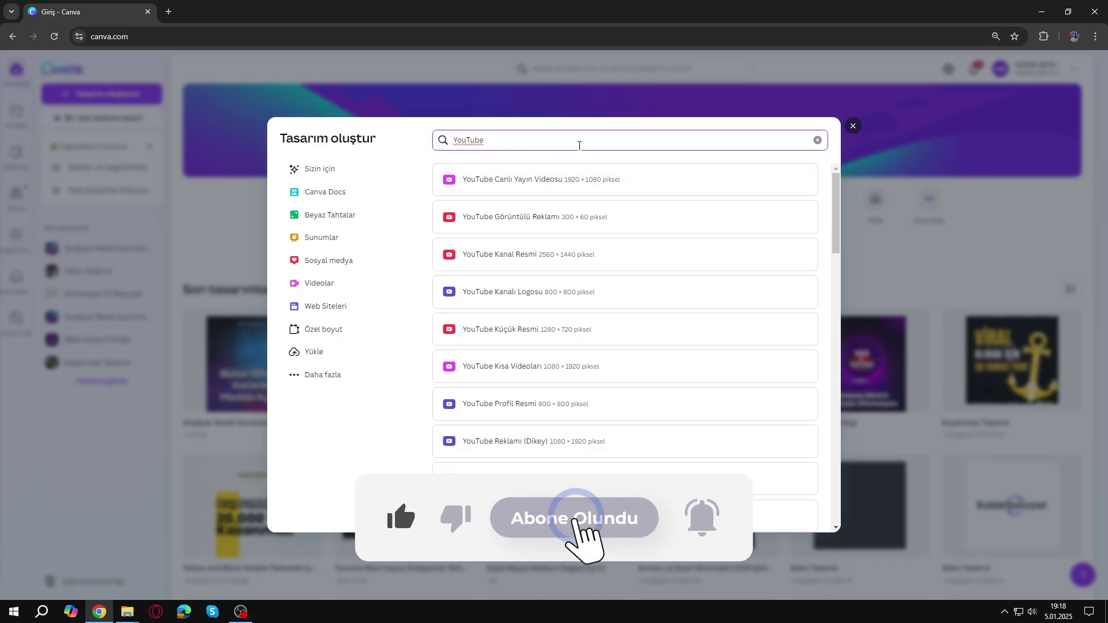
pyautogui.click(557, 294)
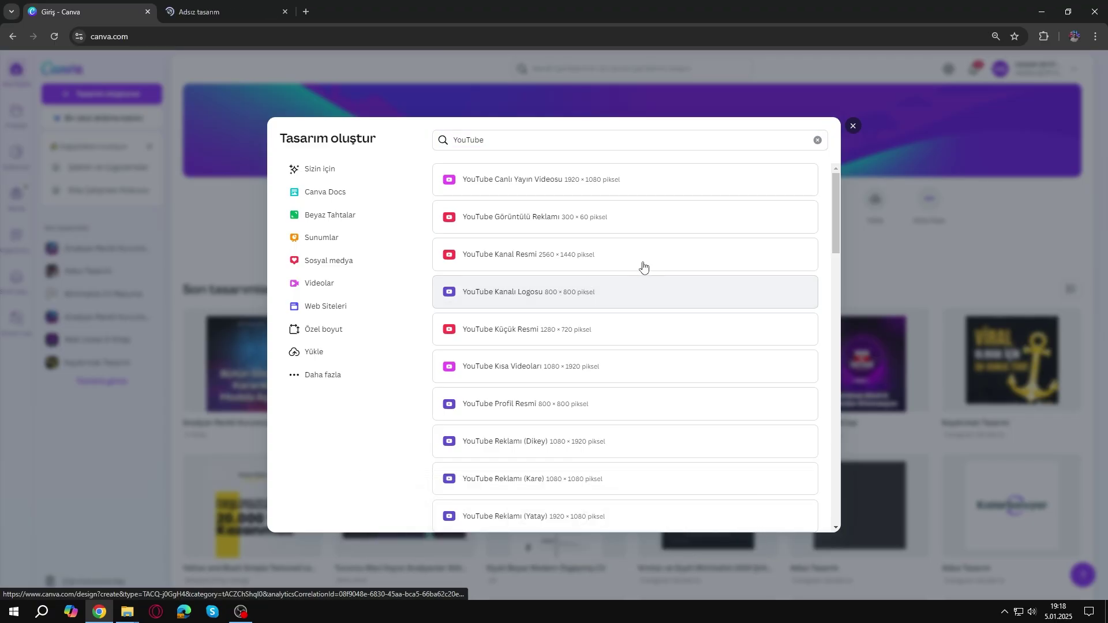
pyautogui.click(563, 334)
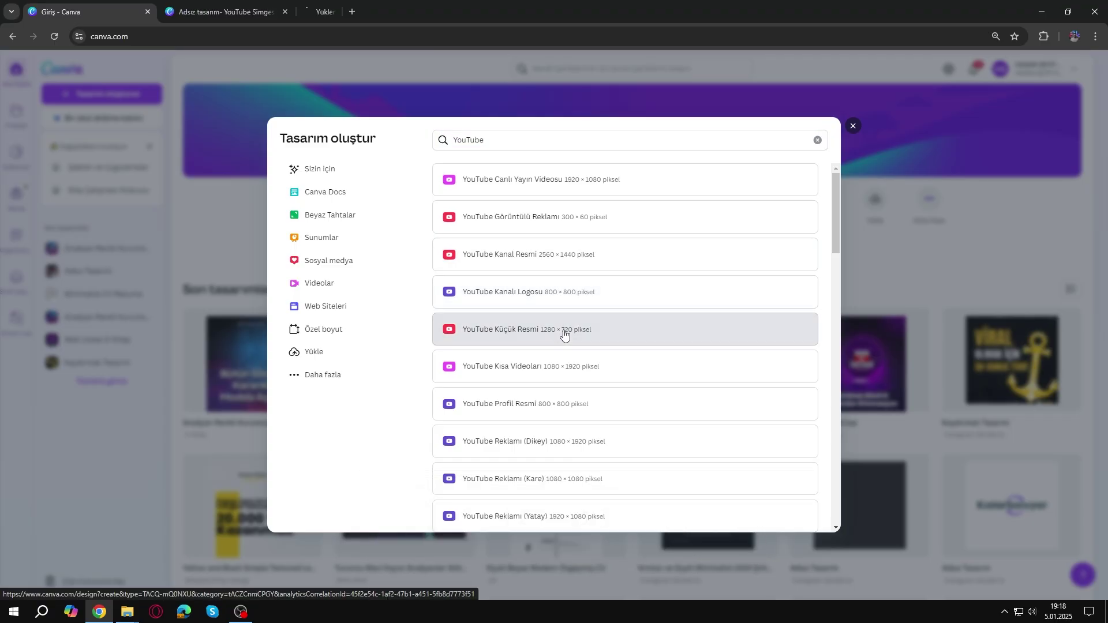
pyautogui.click(264, 1)
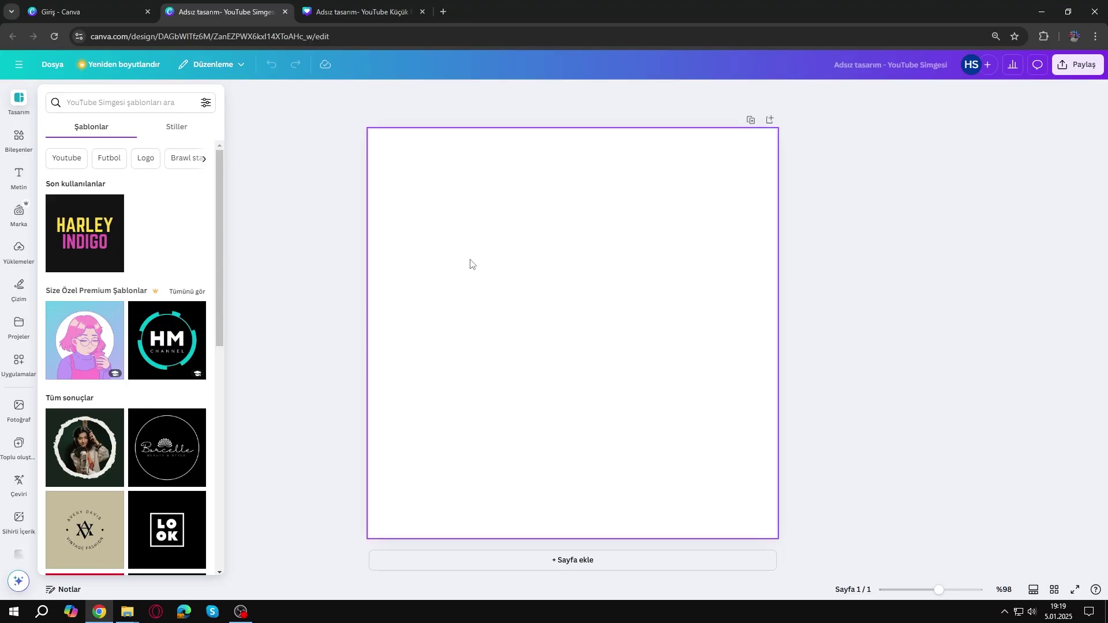
# - Apply the yellow and black TEAM DNVR channel logo template to the blank page
pyautogui.scroll(-5, 140, 261)
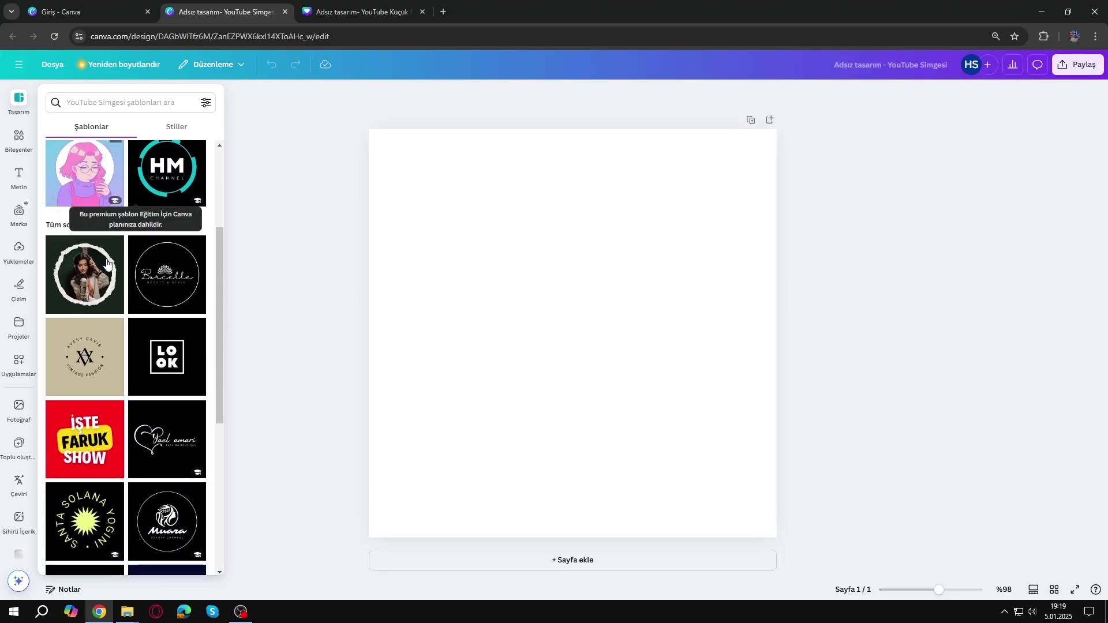
pyautogui.scroll(-7, 107, 263)
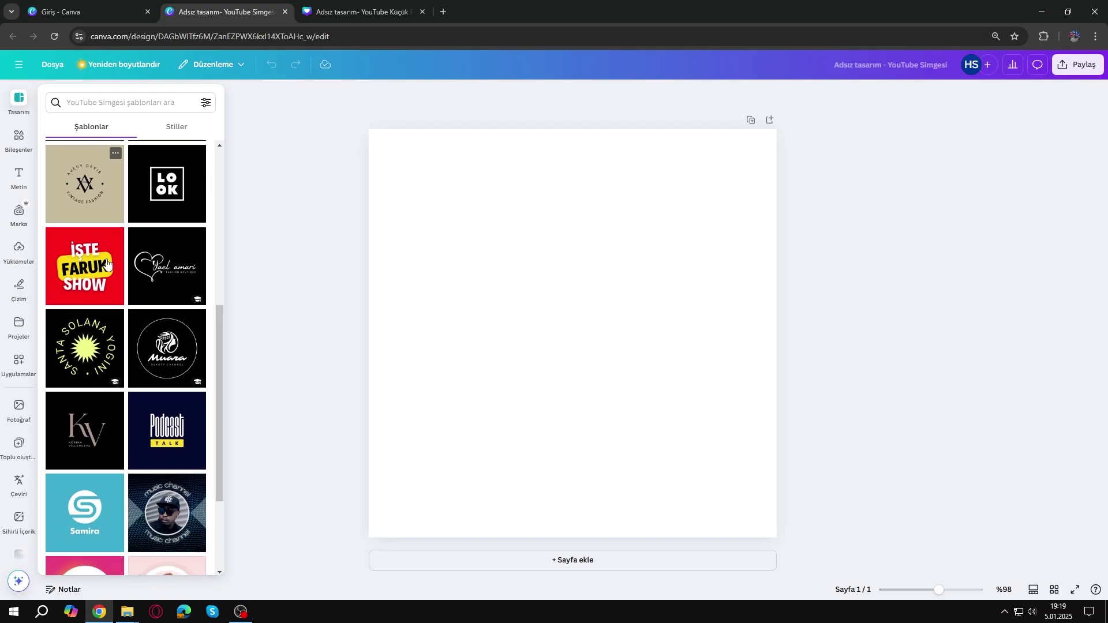
pyautogui.scroll(-5, 110, 271)
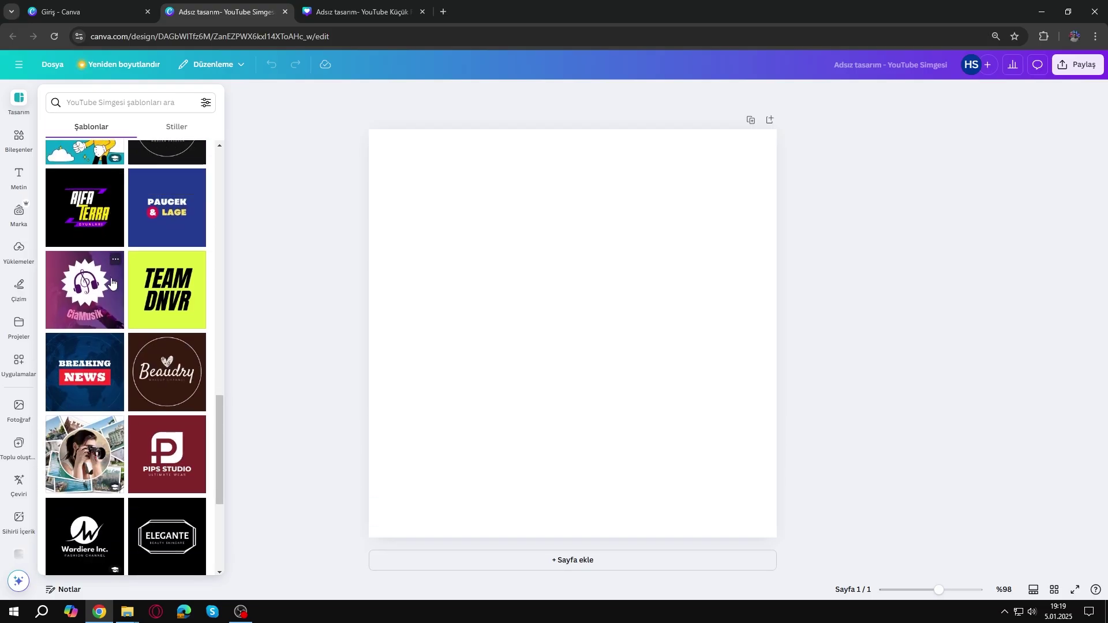
pyautogui.click(169, 296)
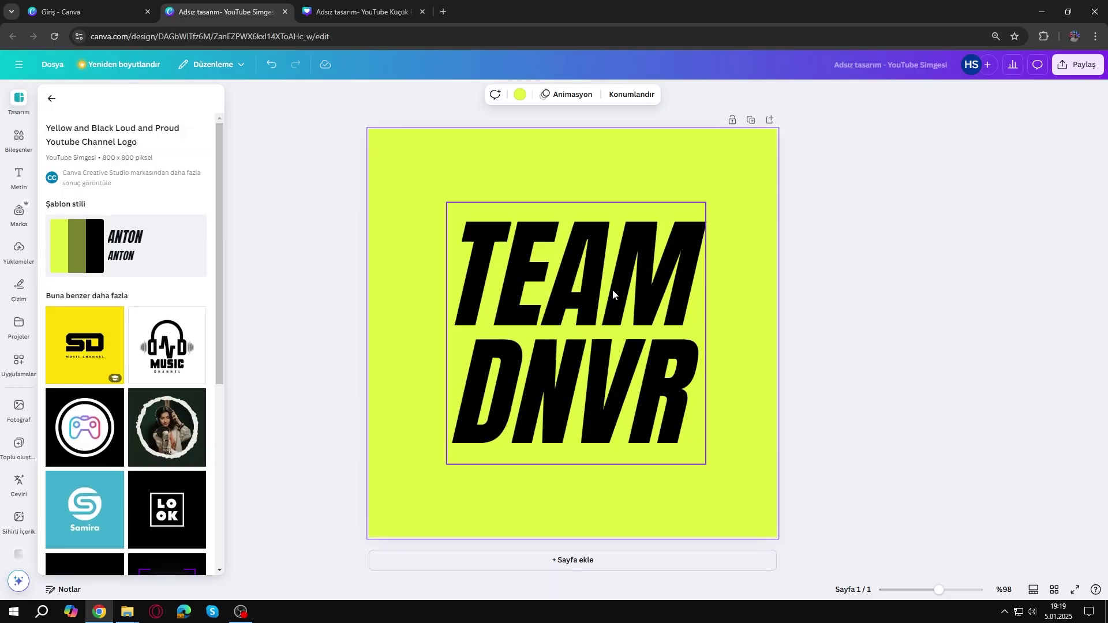
# - Replace the TEAM DNVR logo text with WEB USTASI
pyautogui.doubleClick(619, 261)
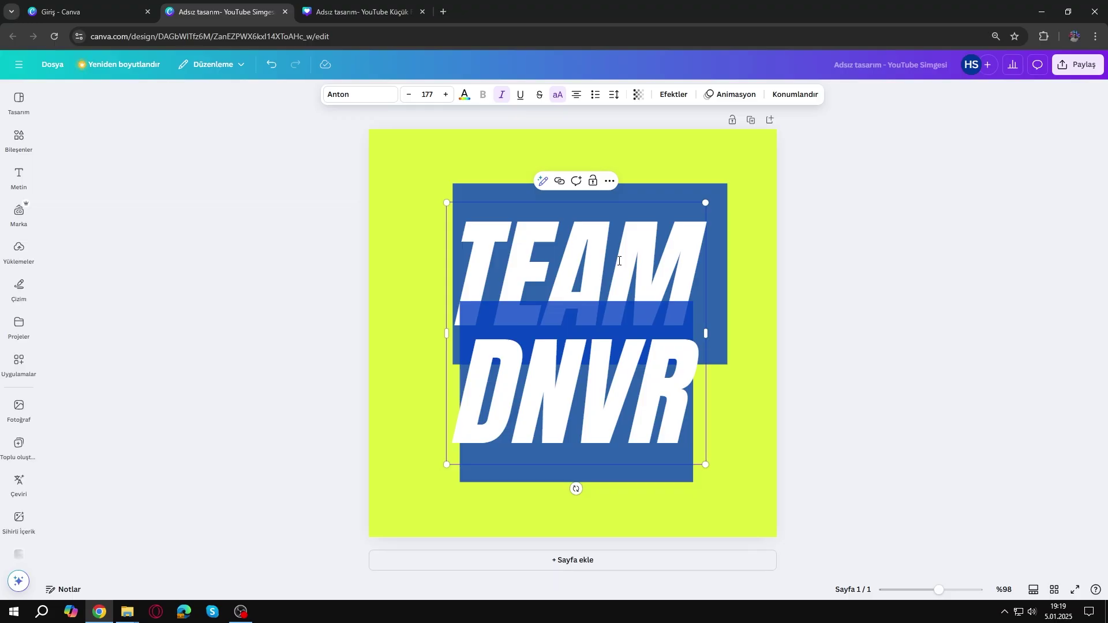
pyautogui.write('WE')
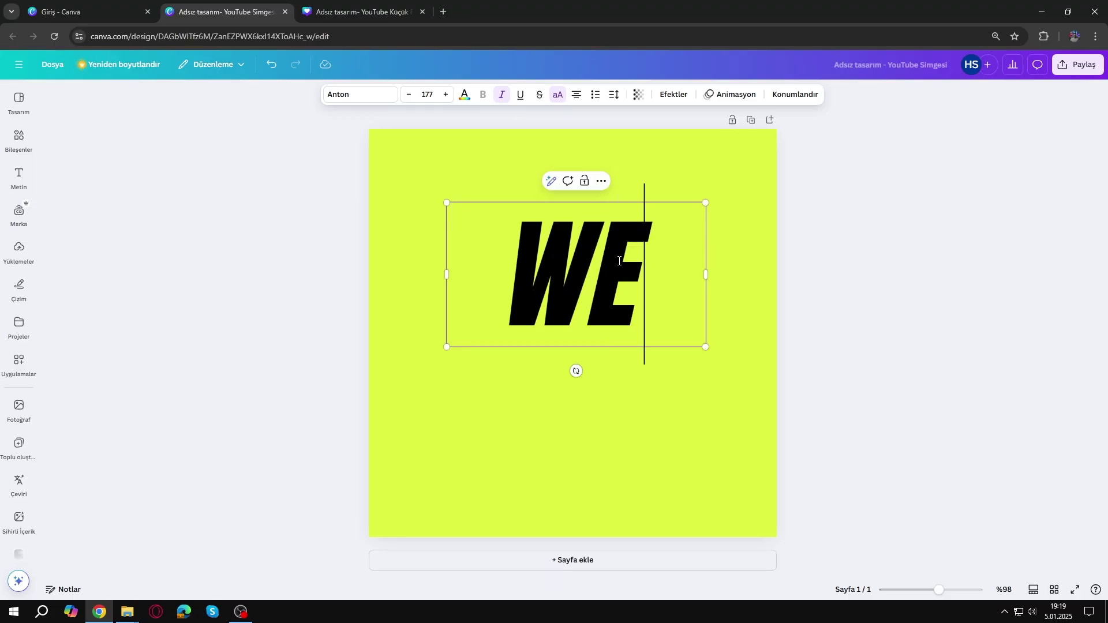
pyautogui.write('B USTASI')
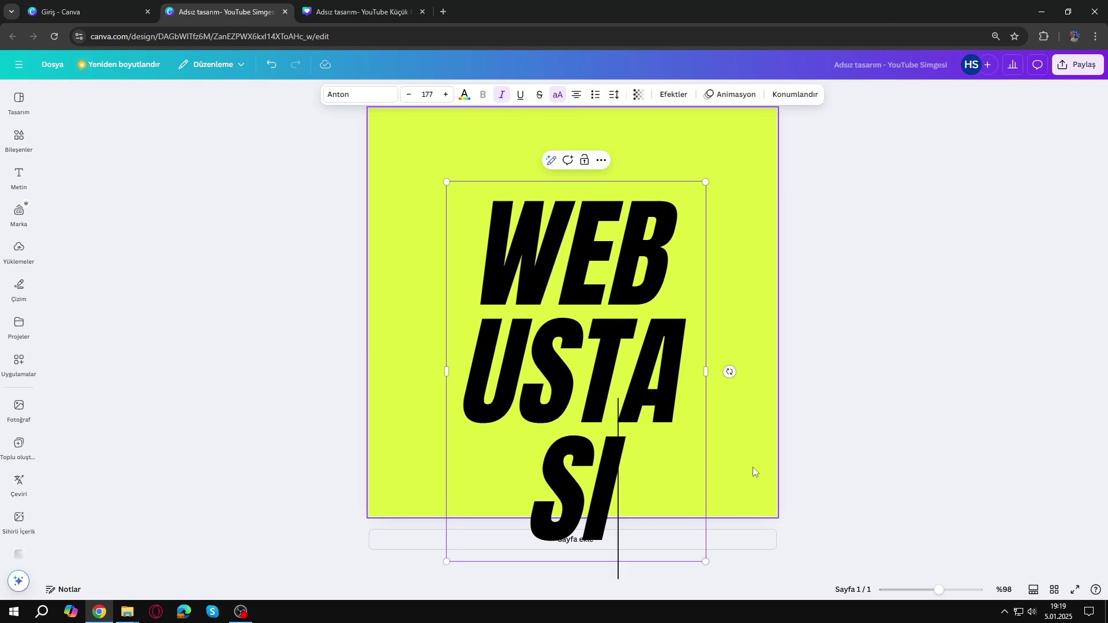
# - Widen the text box until USTASI fits on one line and center the text horizontally on the page
pyautogui.moveTo(630, 487); pyautogui.dragTo(465, 407)
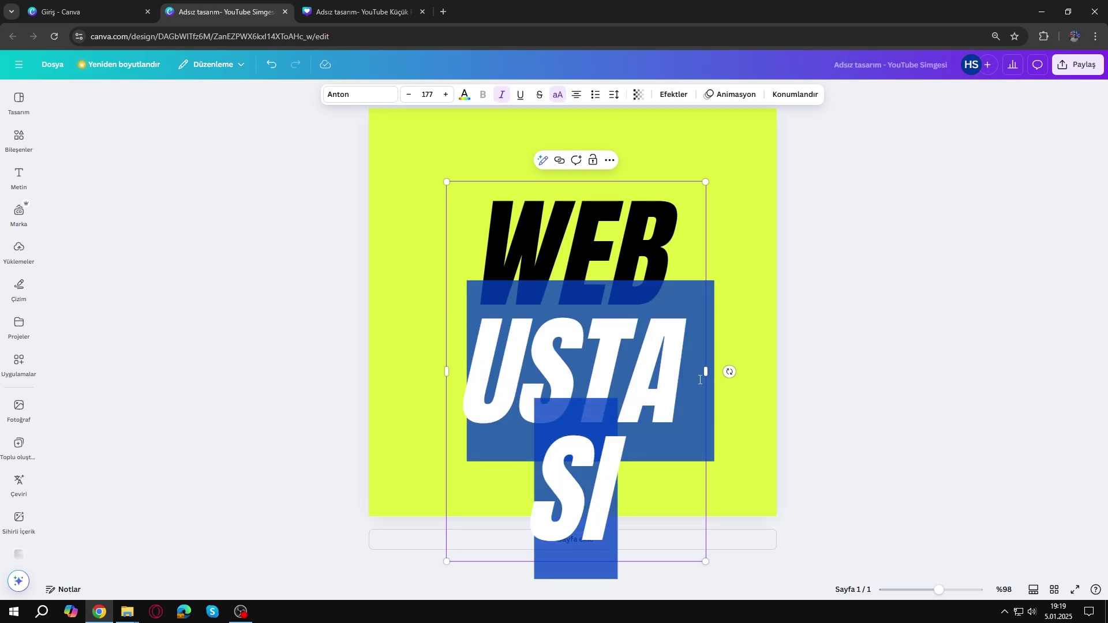
pyautogui.moveTo(707, 370); pyautogui.dragTo(799, 368)
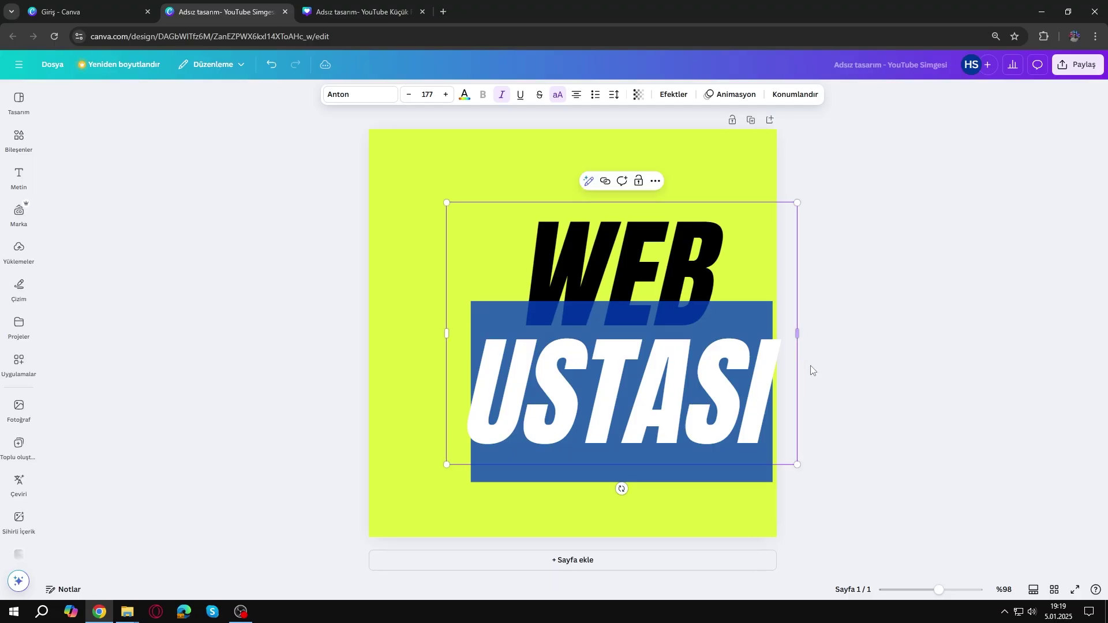
pyautogui.moveTo(620, 327); pyautogui.dragTo(573, 324)
pyautogui.click(838, 314)
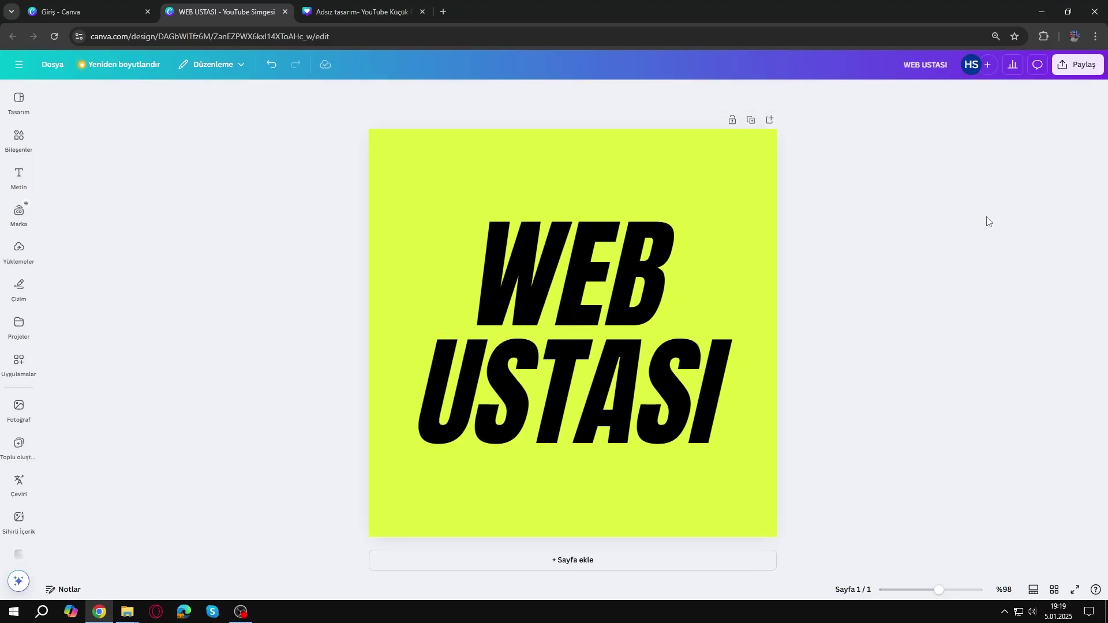
# - Undo the text box's move and widening, and reduce the font size of the word USTASI until it fits on one line
pyautogui.hotkey('ctrl', 'z')
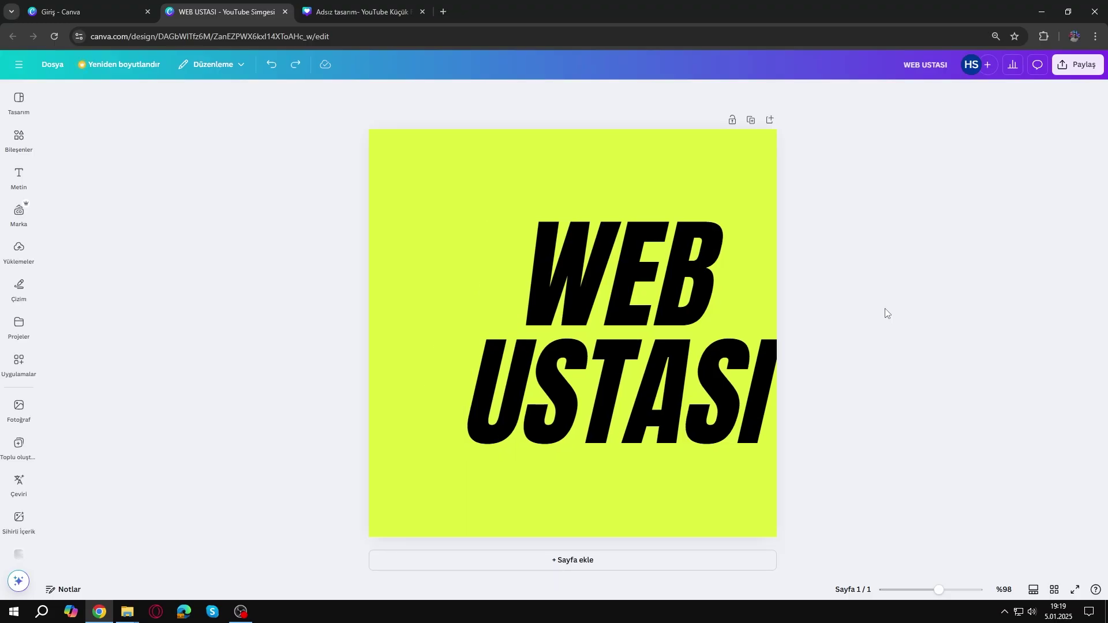
pyautogui.hotkey('ctrl', 'y')
pyautogui.click(634, 411)
pyautogui.doubleClick(633, 419)
pyautogui.moveTo(635, 512); pyautogui.dragTo(491, 408)
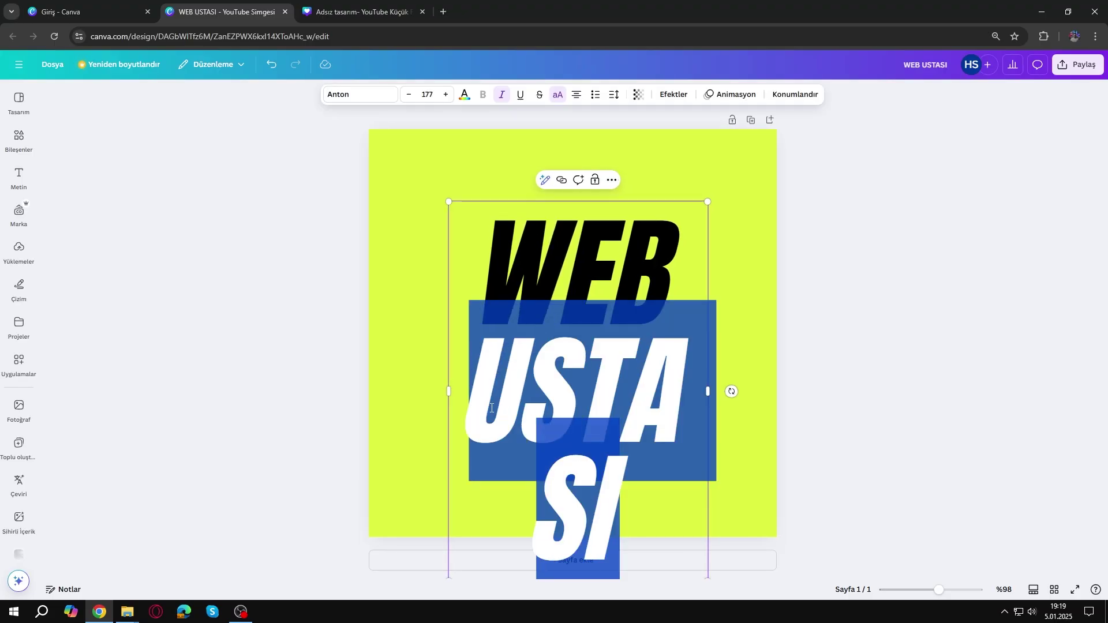
pyautogui.click(409, 95)
pyautogui.click(409, 95)
pyautogui.click(409, 95)
pyautogui.click(409, 95)
pyautogui.moveTo(409, 96); pyautogui.dragTo(409, 96)
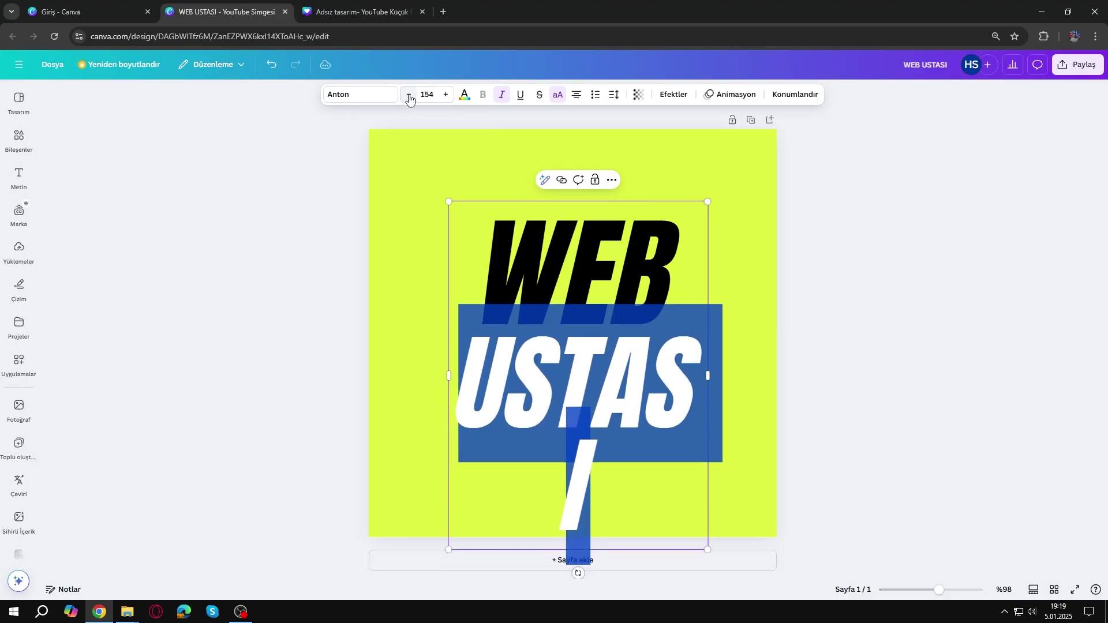
pyautogui.click(409, 95)
pyautogui.click(842, 293)
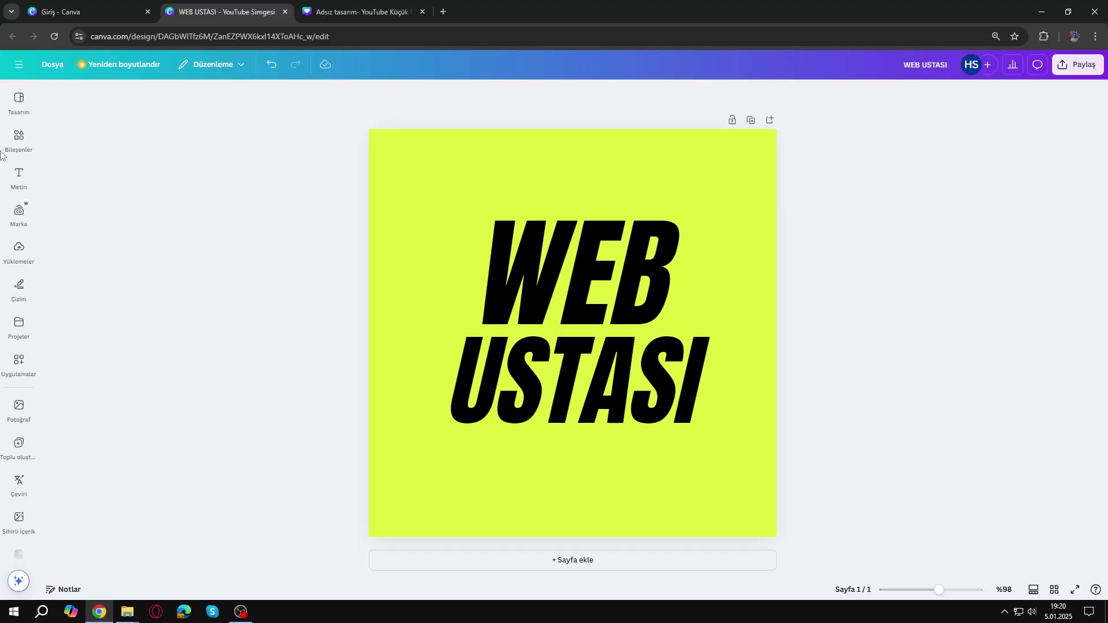
# - Replace the current page with the yellow TalkPod podcast channel logo template
pyautogui.click(30, 104)
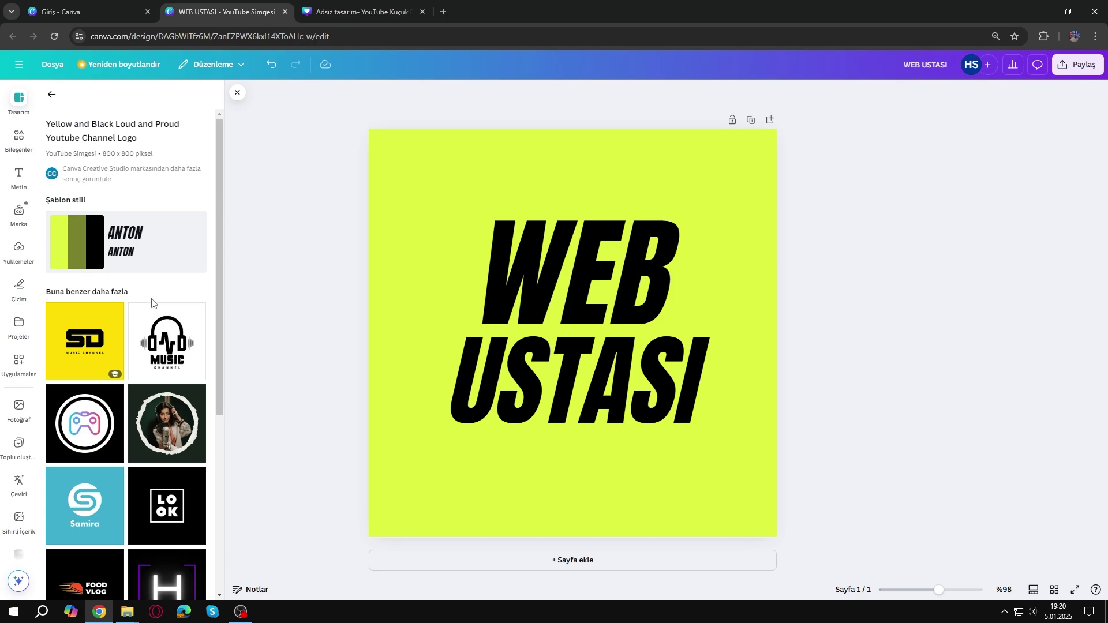
pyautogui.scroll(-5, 151, 302)
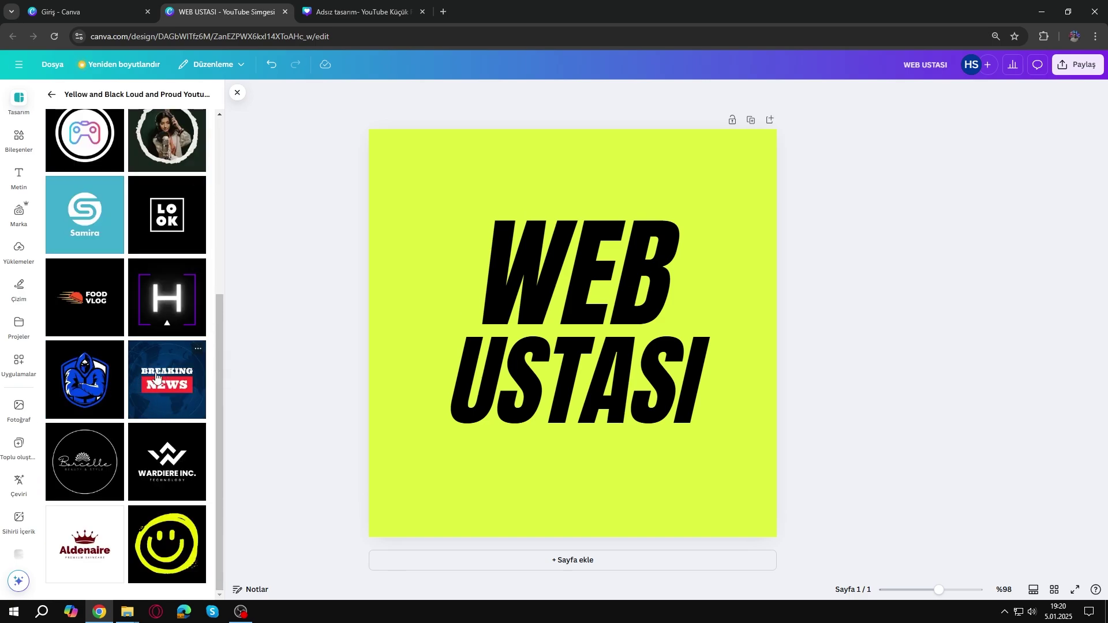
pyautogui.scroll(5, 156, 376)
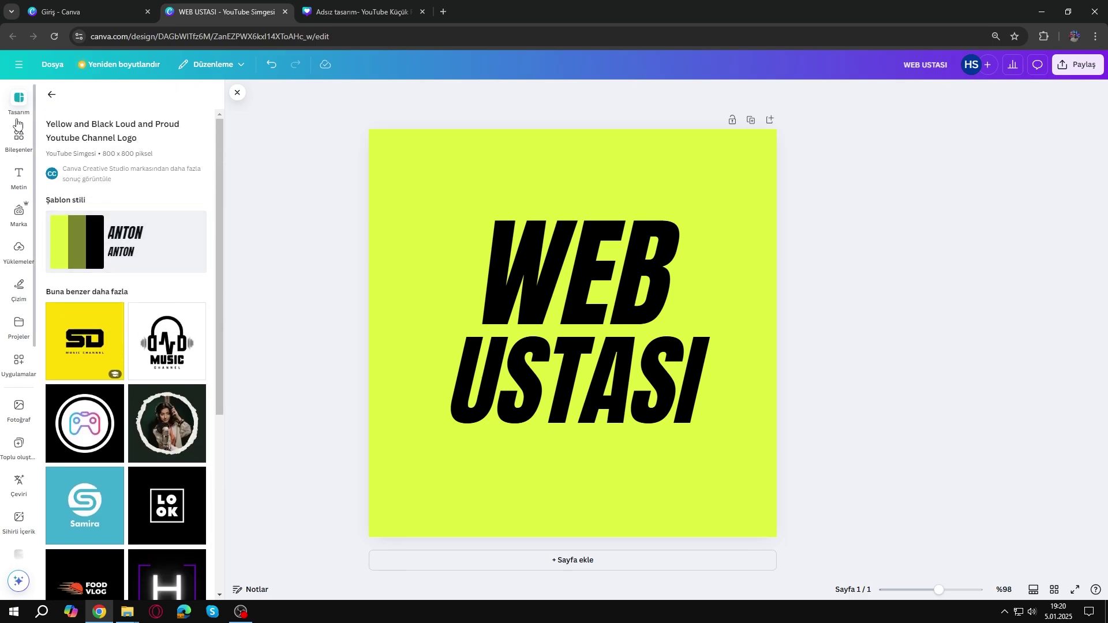
pyautogui.scroll(-5, 129, 340)
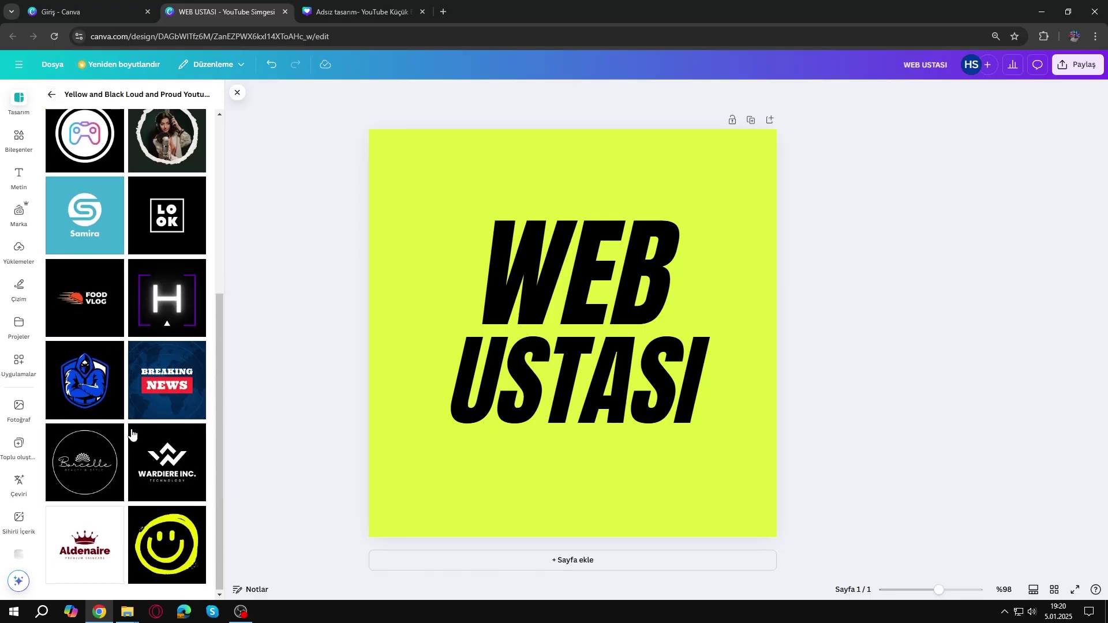
pyautogui.scroll(5, 132, 434)
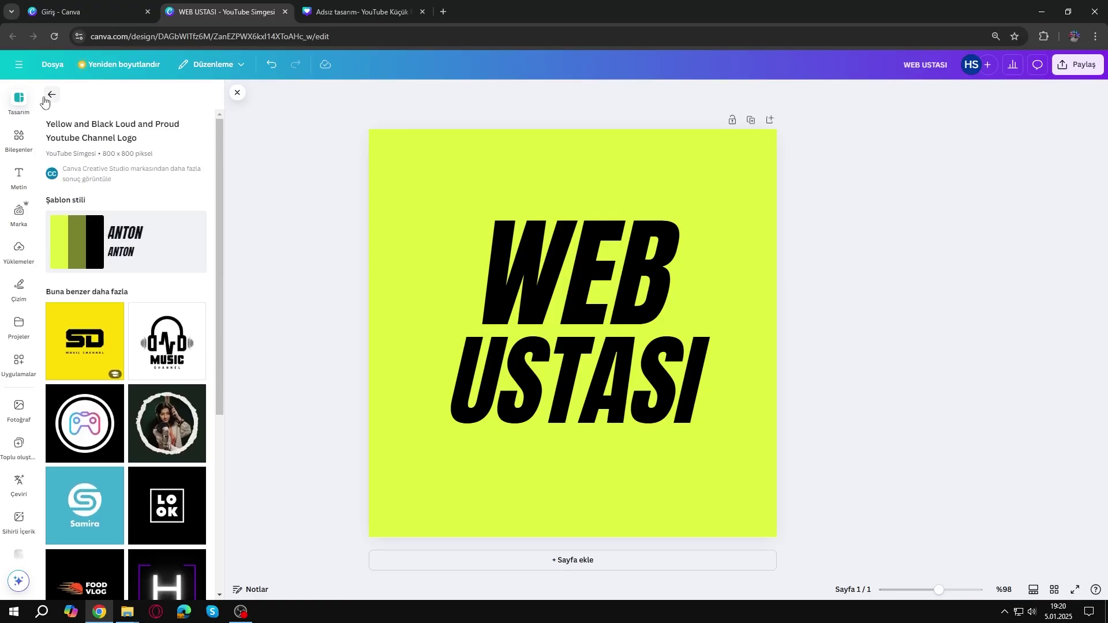
pyautogui.click(47, 98)
pyautogui.scroll(-6, 162, 342)
pyautogui.scroll(-3, 161, 342)
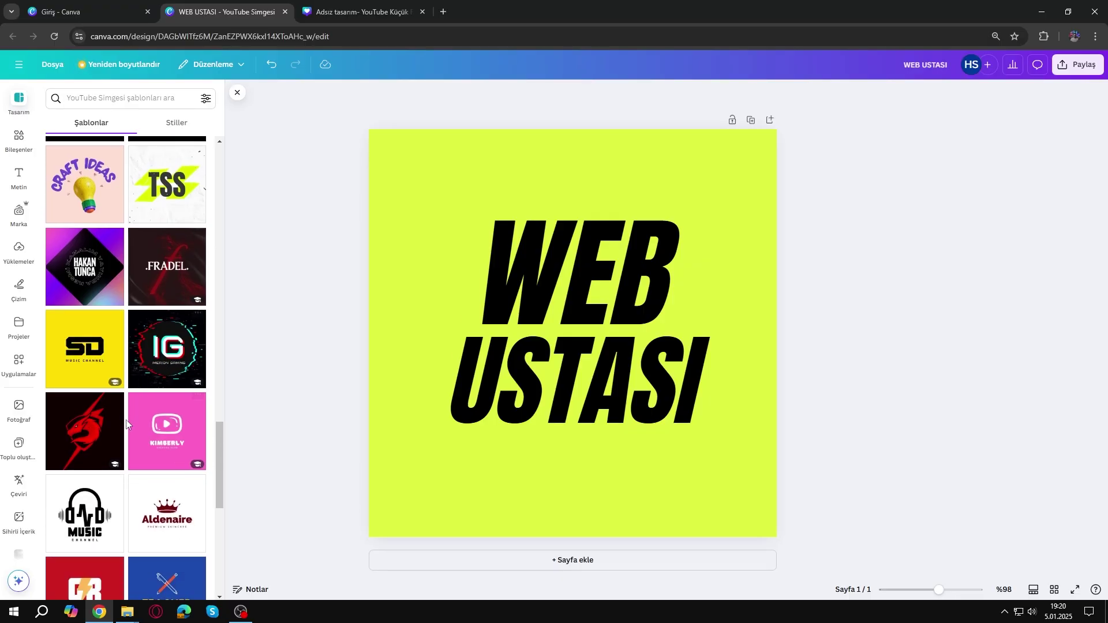
pyautogui.scroll(-1, 127, 423)
pyautogui.scroll(-6, 157, 302)
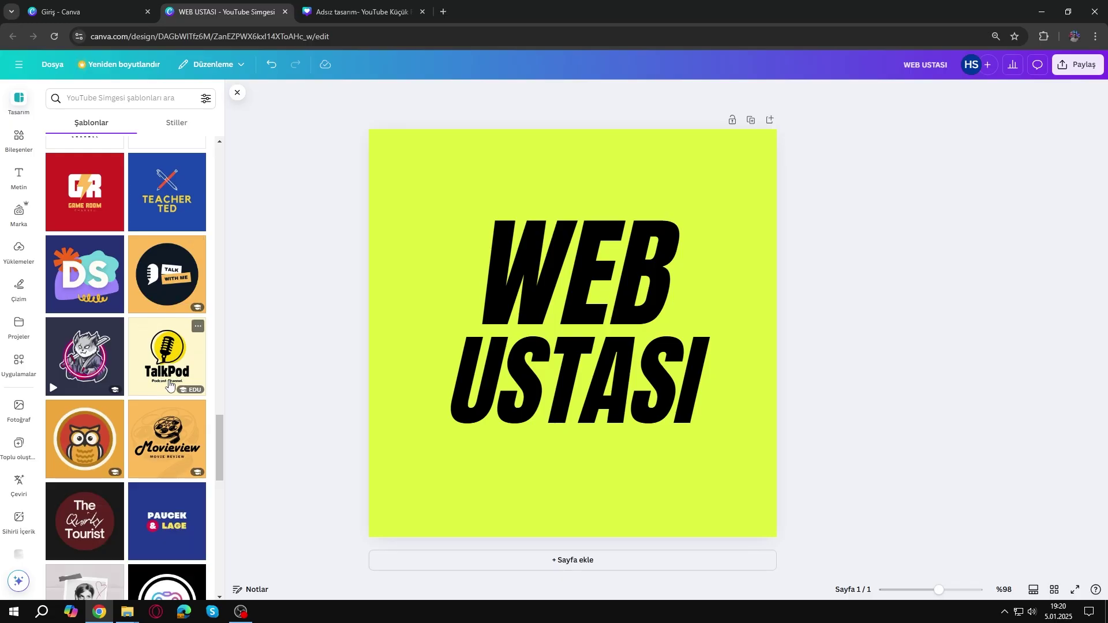
pyautogui.scroll(-4, 183, 372)
pyautogui.scroll(3, 173, 296)
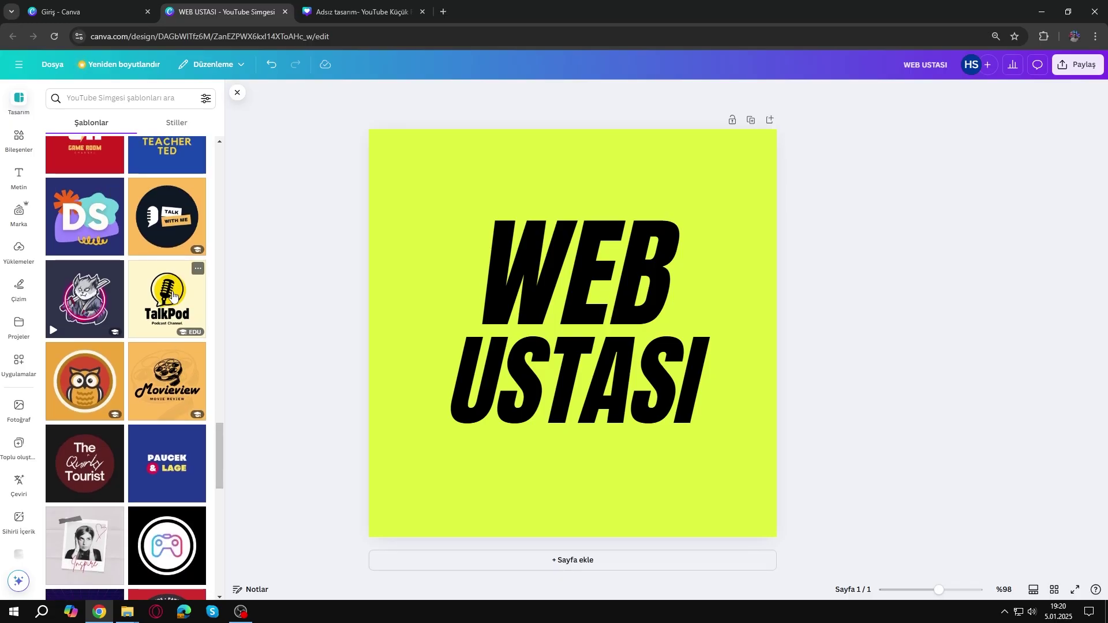
pyautogui.click(173, 295)
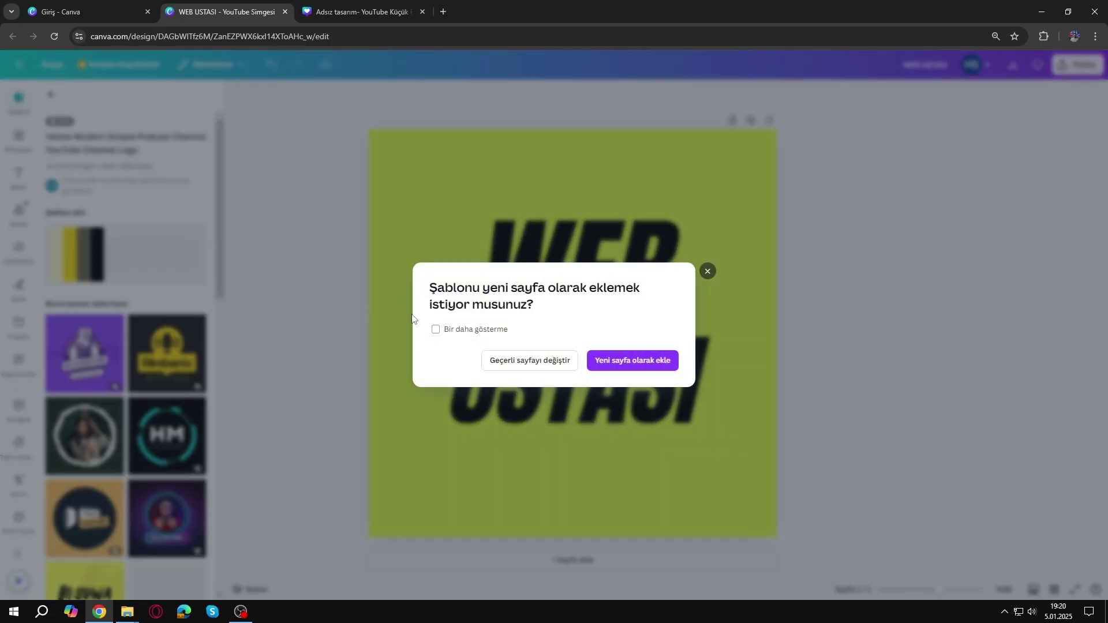
pyautogui.click(525, 365)
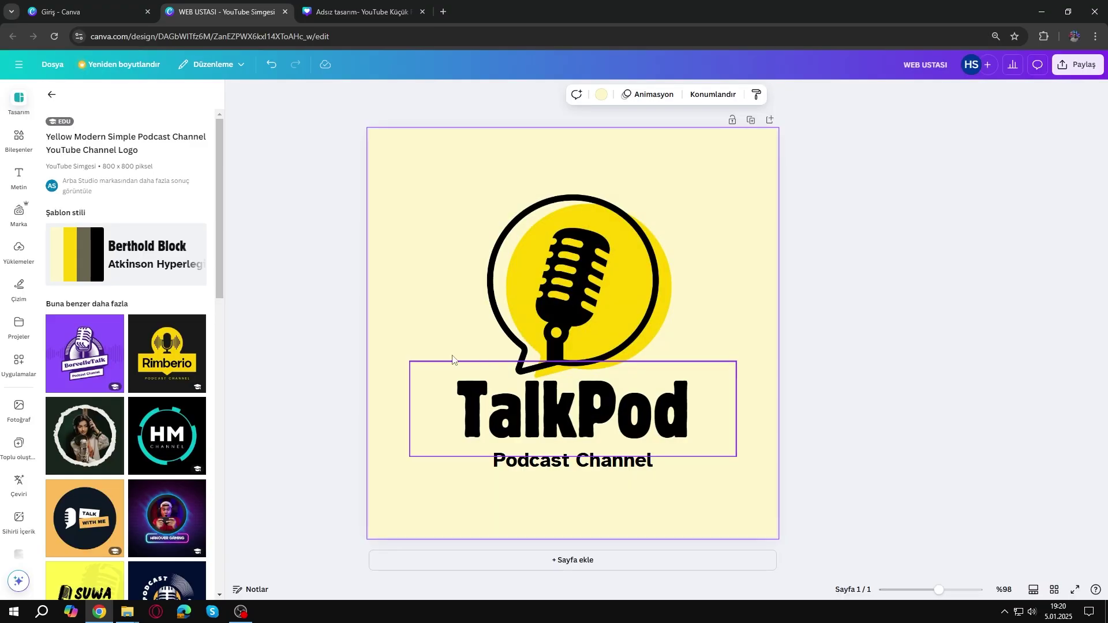
# - Change the logo's main title to WebPod and the subtitle below it to Web Ustası Podcast
pyautogui.doubleClick(546, 417)
pyautogui.write('We')
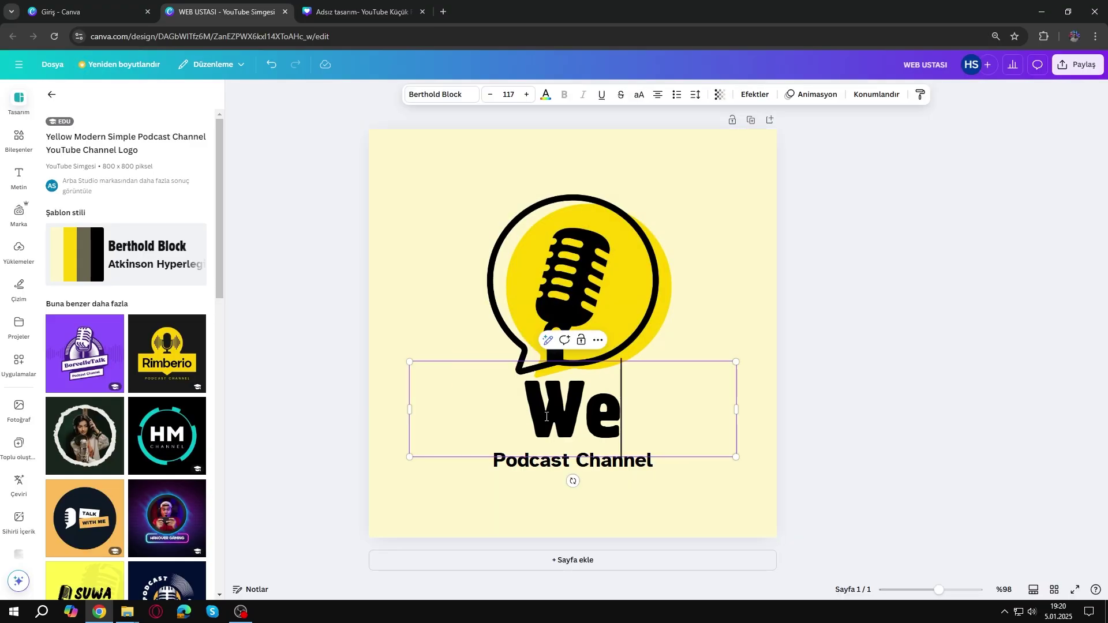
pyautogui.write('bPod')
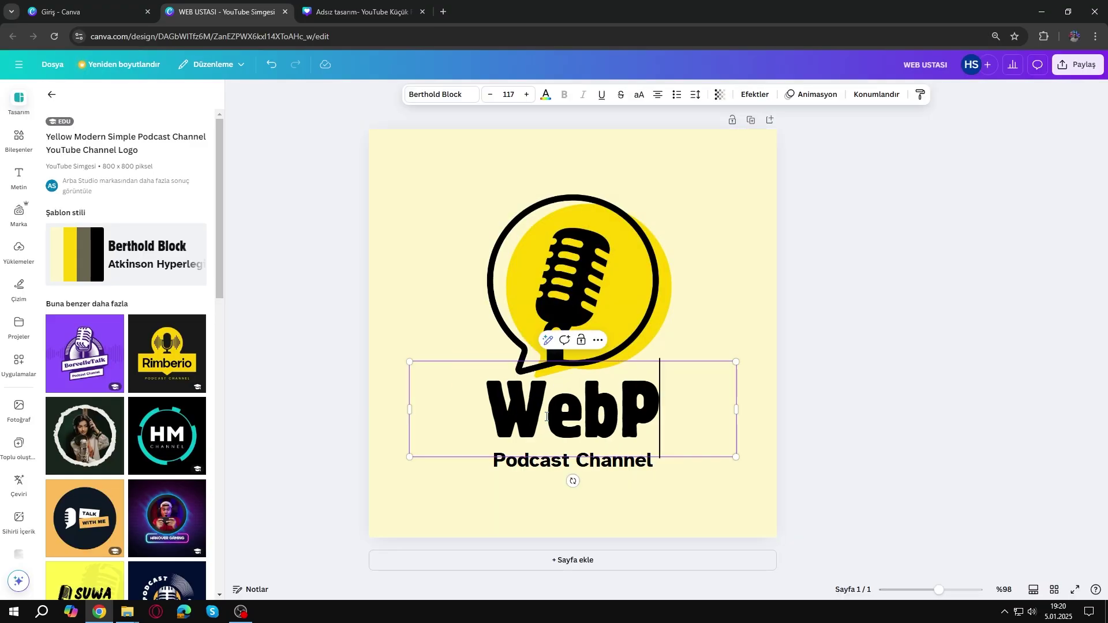
pyautogui.click(558, 461)
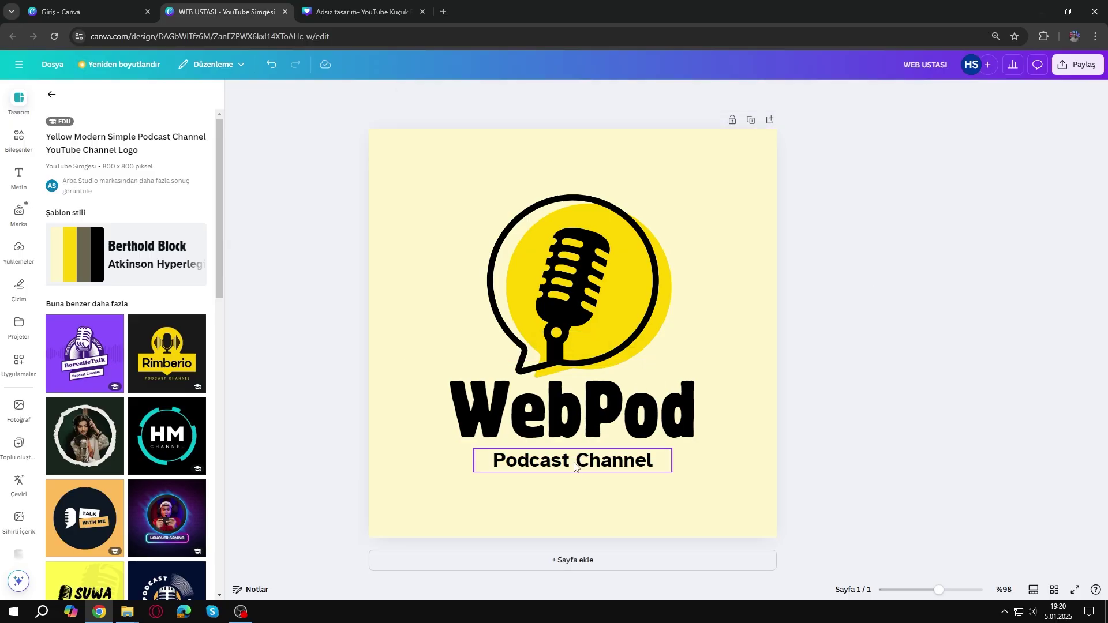
pyautogui.write('Web Y')
pyautogui.press('BackSpace')
pyautogui.write('Ustası Podcast')
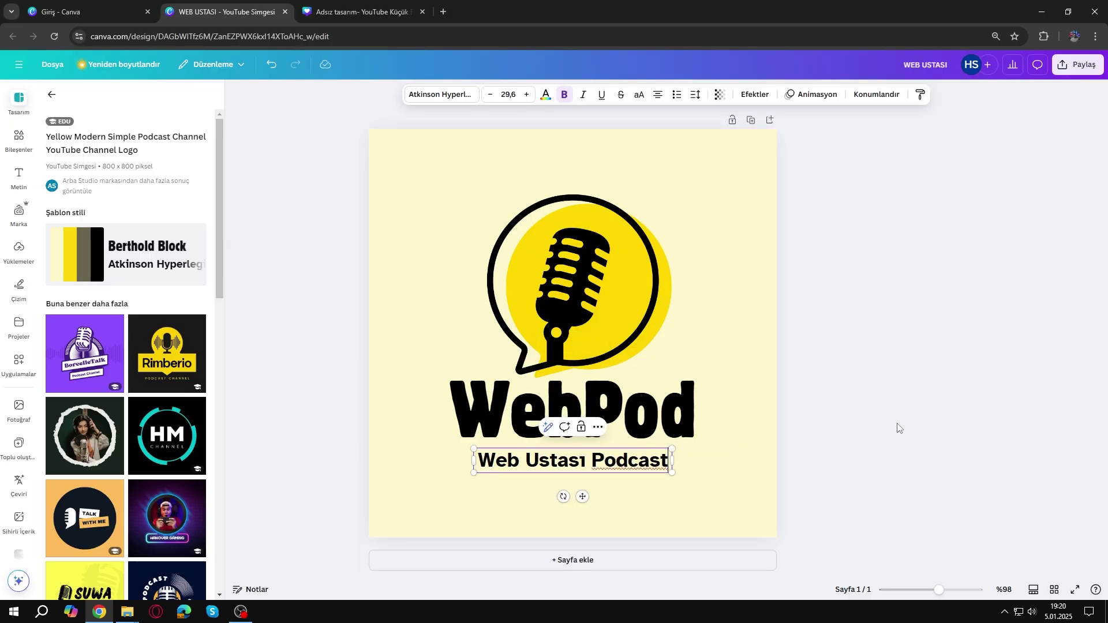
pyautogui.click(940, 427)
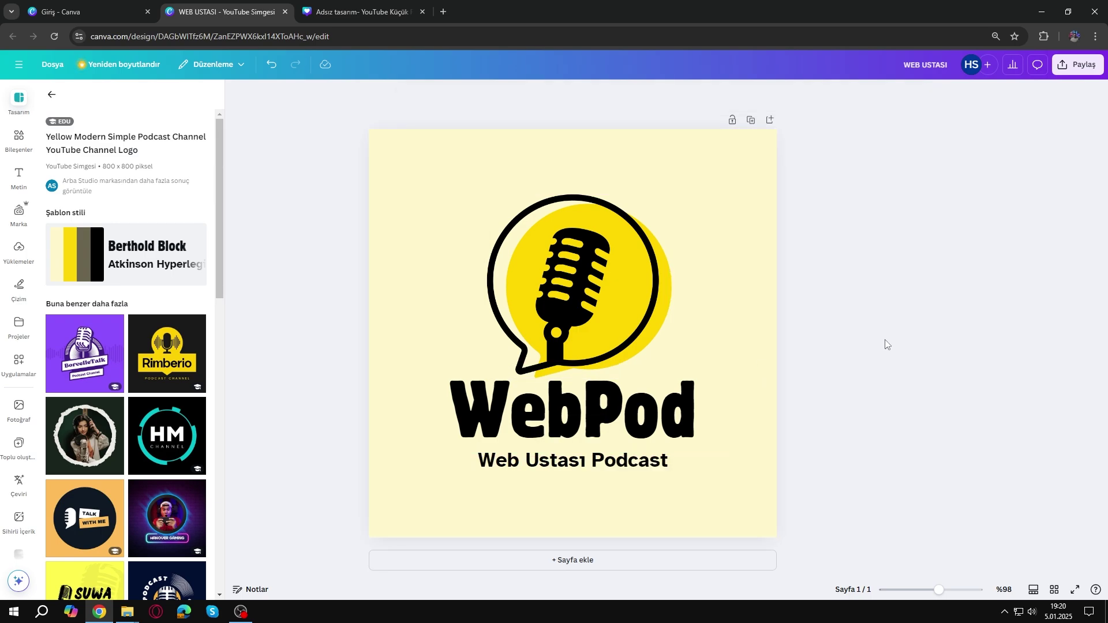
# - Change the logo page's background color to white
pyautogui.click(441, 158)
pyautogui.click(603, 96)
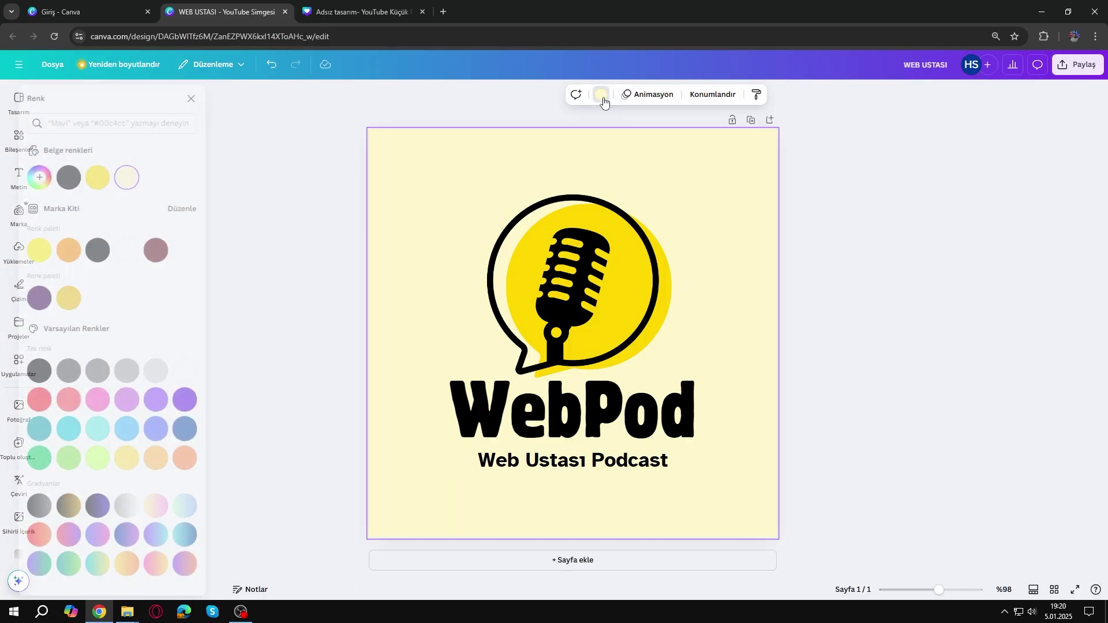
pyautogui.click(145, 249)
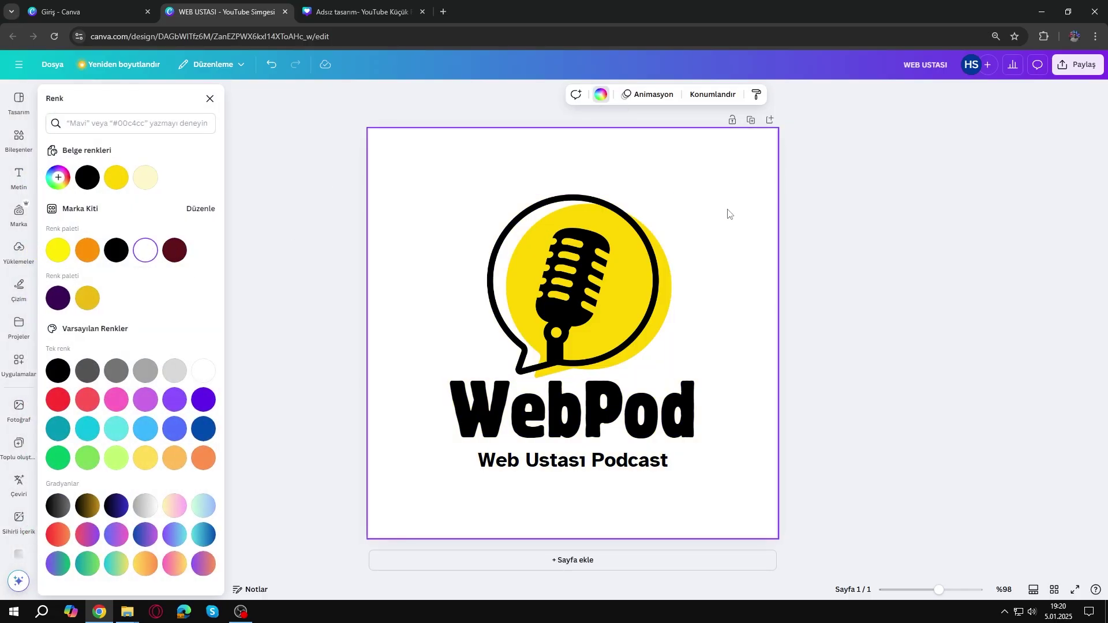
pyautogui.click(917, 220)
# - Recolor the microphone graphic with a black speech bubble fill and a violet microphone and outline
pyautogui.click(667, 268)
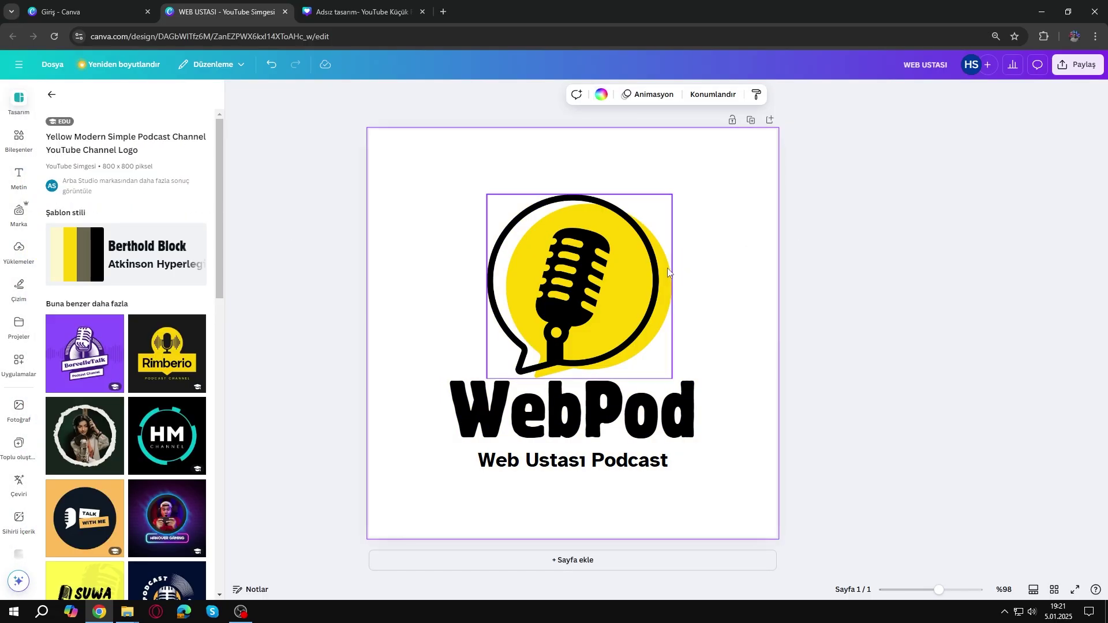
pyautogui.click(564, 96)
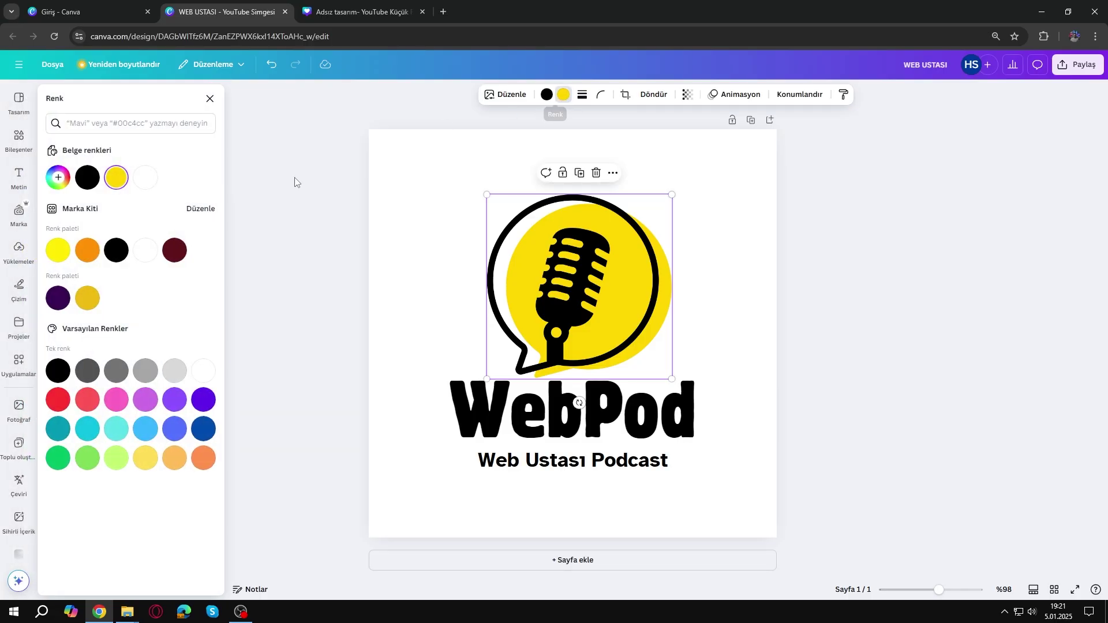
pyautogui.click(203, 399)
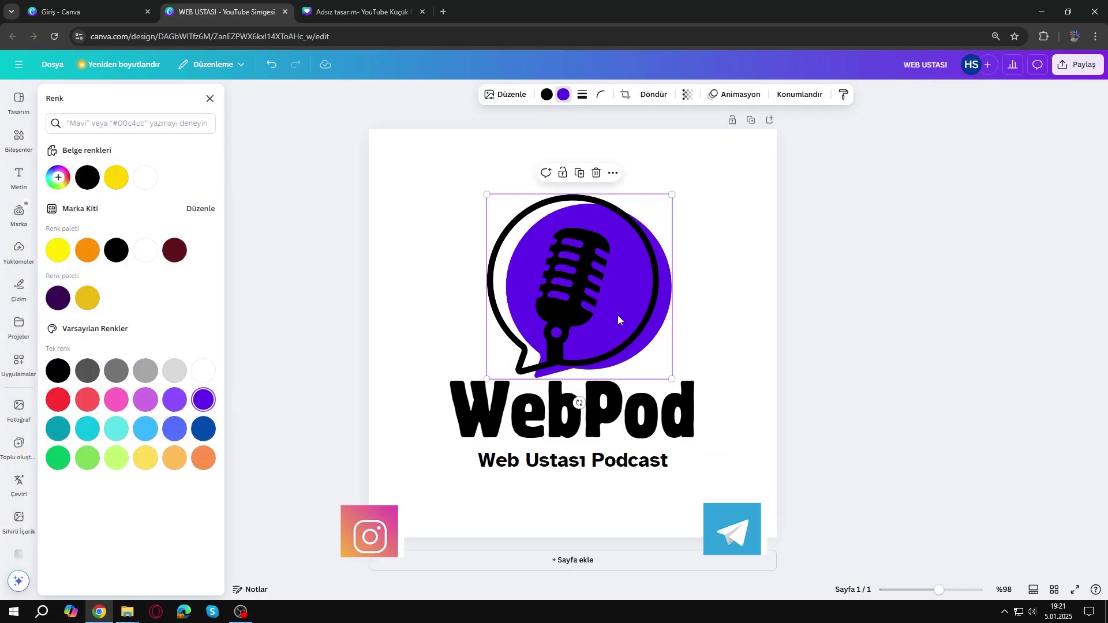
pyautogui.click(58, 370)
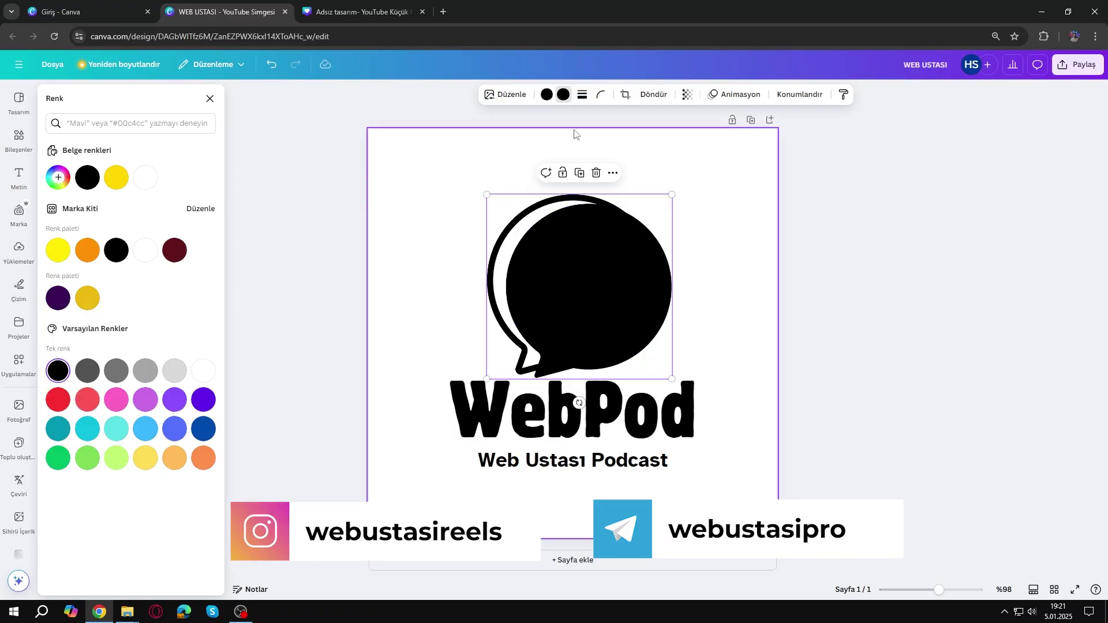
pyautogui.click(546, 94)
pyautogui.click(204, 399)
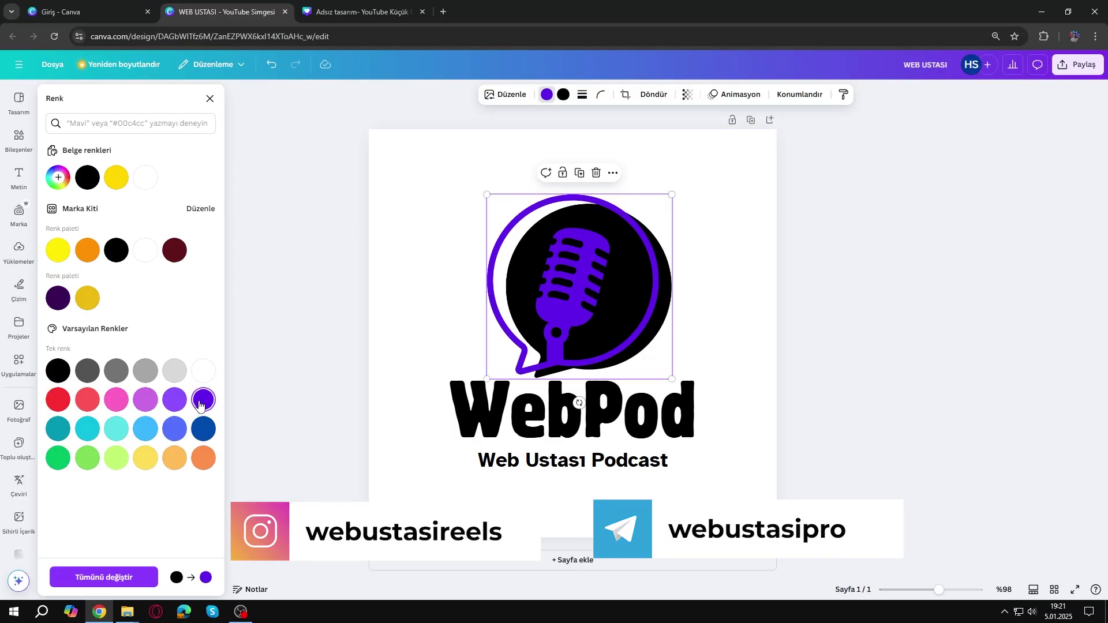
pyautogui.click(346, 336)
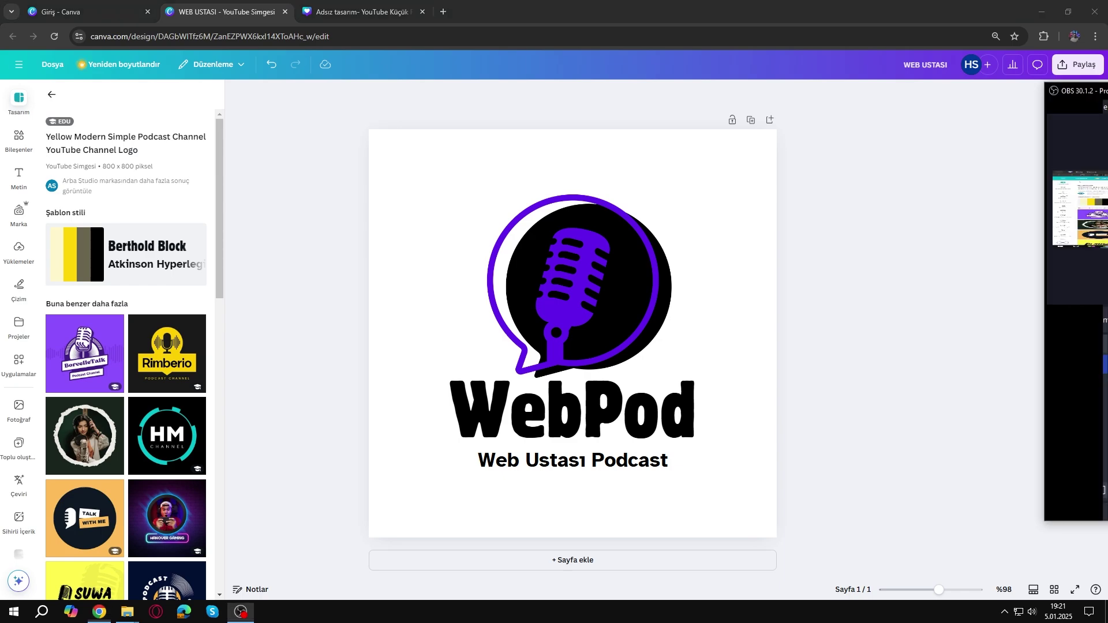
# - Add the purple WEB USTASI logo image from the computer to the page and enlarge it to cover the page
pyautogui.hotkey('alt', 'Tab')
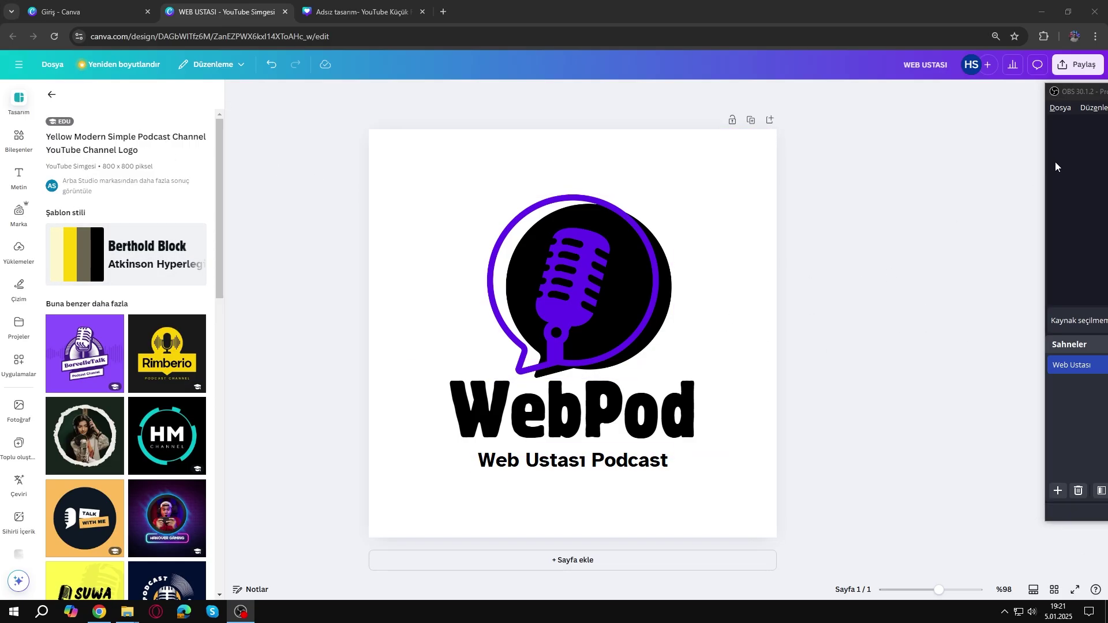
pyautogui.moveTo(127, 611); pyautogui.dragTo(487, 286)
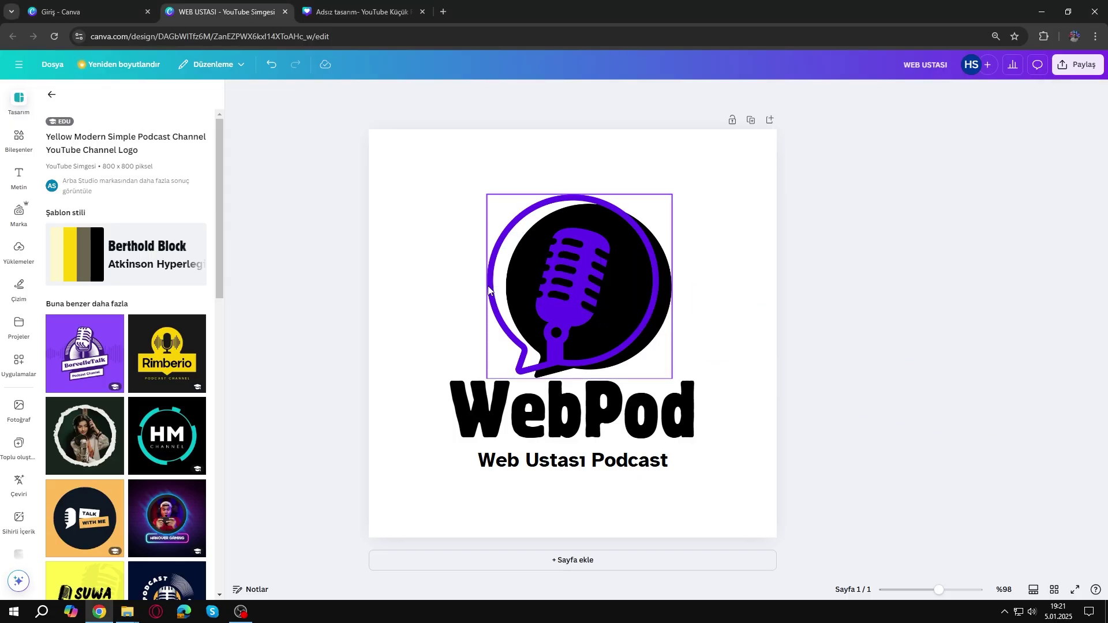
pyautogui.moveTo(618, 288); pyautogui.dragTo(532, 198)
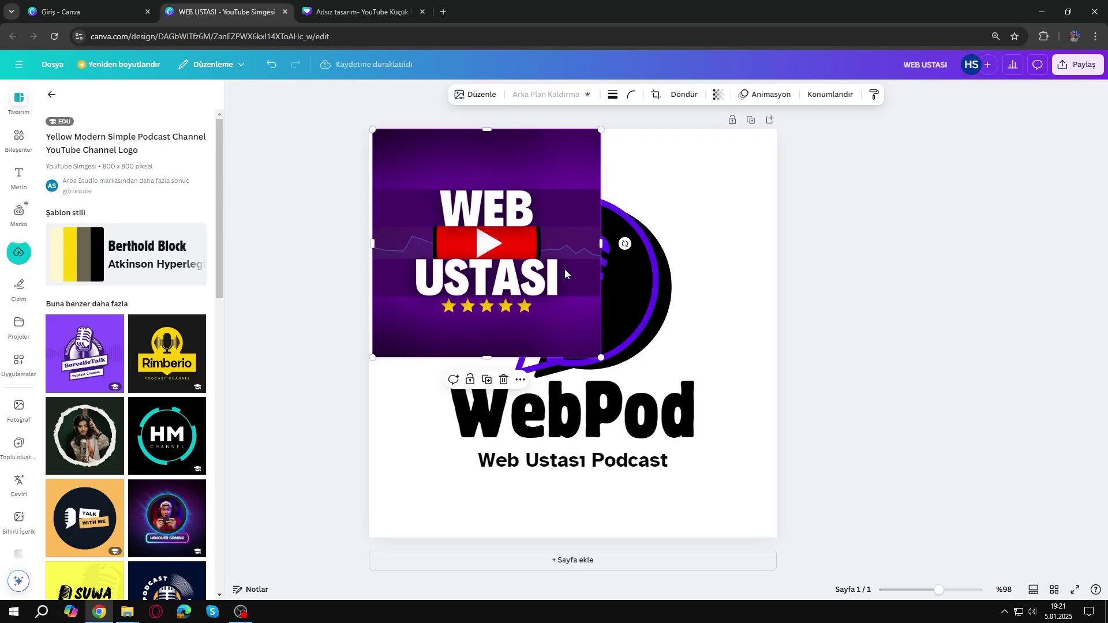
pyautogui.moveTo(601, 358); pyautogui.dragTo(803, 534)
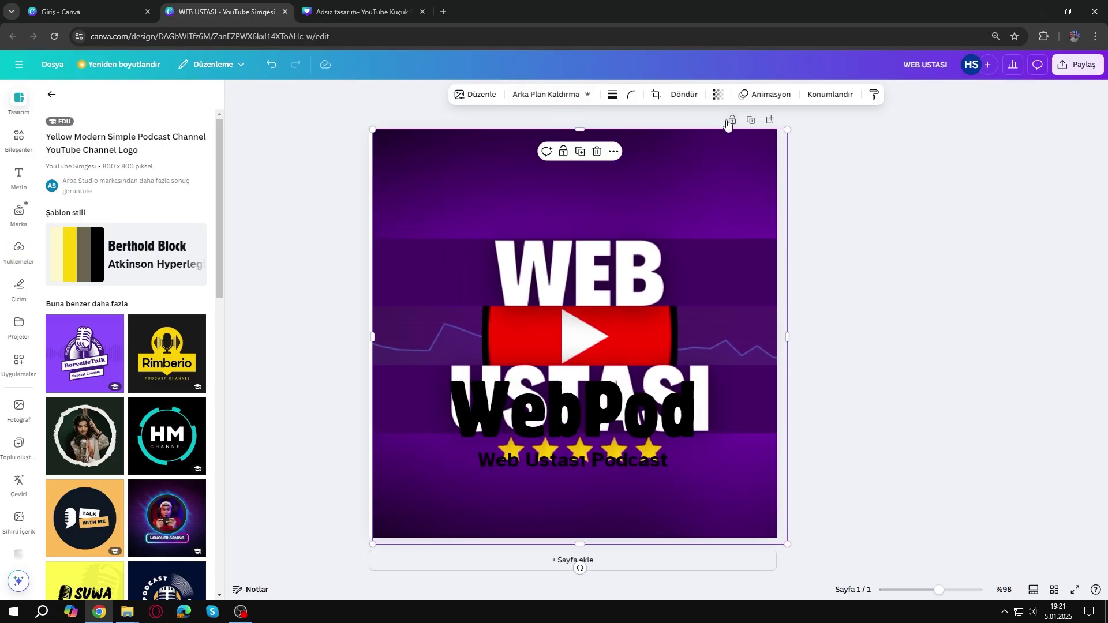
# - Set the WEB USTASI image's transparency to 28 and move its layer directly beneath the microphone graphic
pyautogui.click(717, 94)
pyautogui.moveTo(746, 136); pyautogui.dragTo(687, 138)
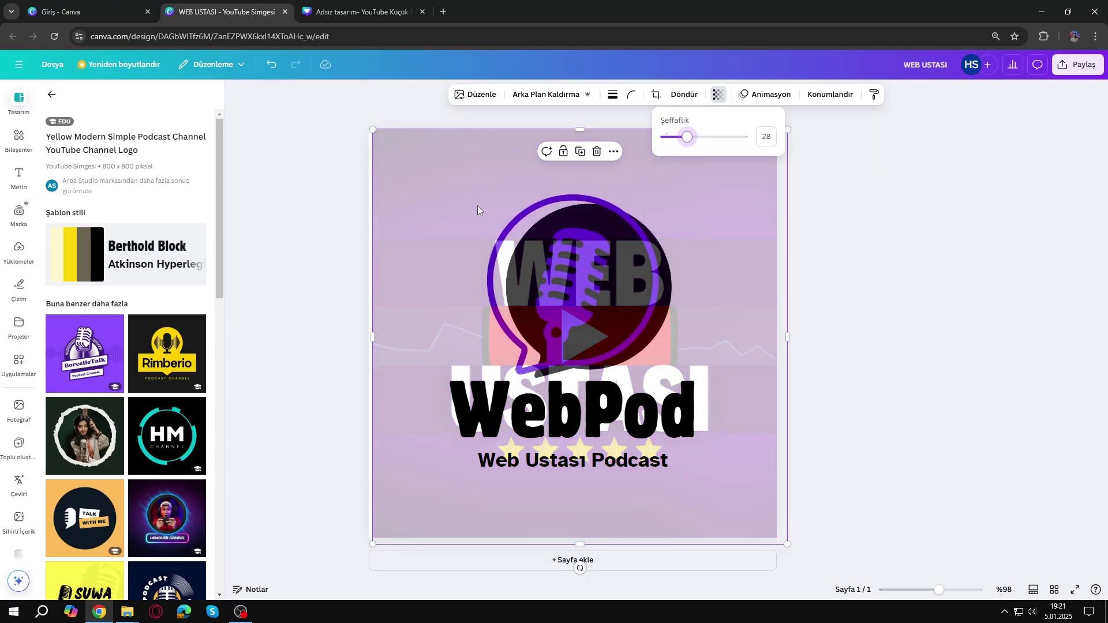
pyautogui.rightClick(422, 188)
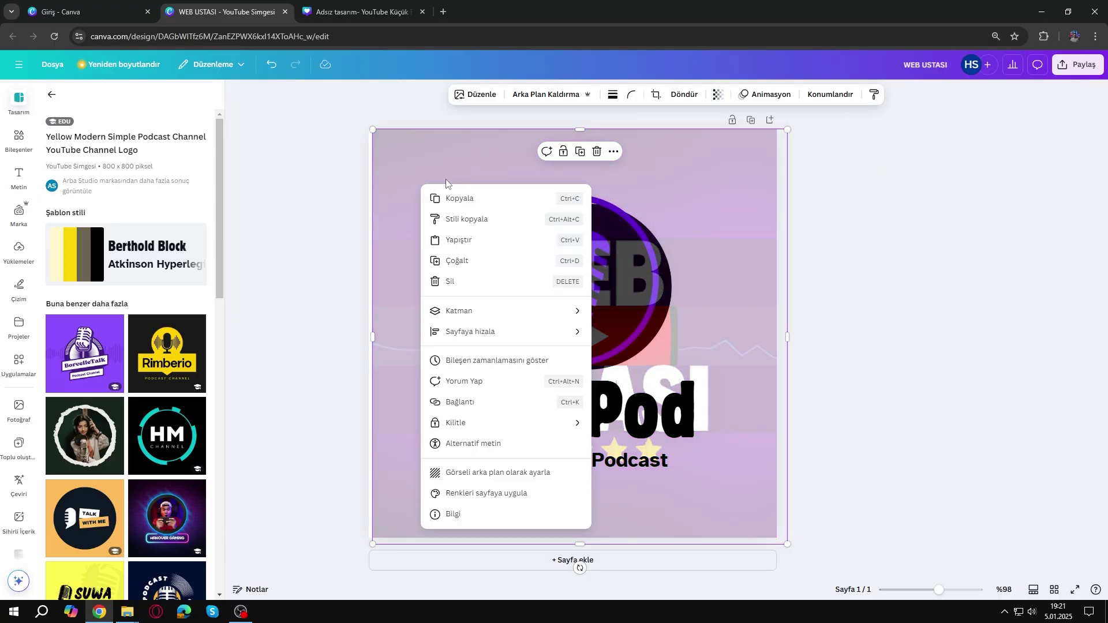
pyautogui.moveTo(461, 312)
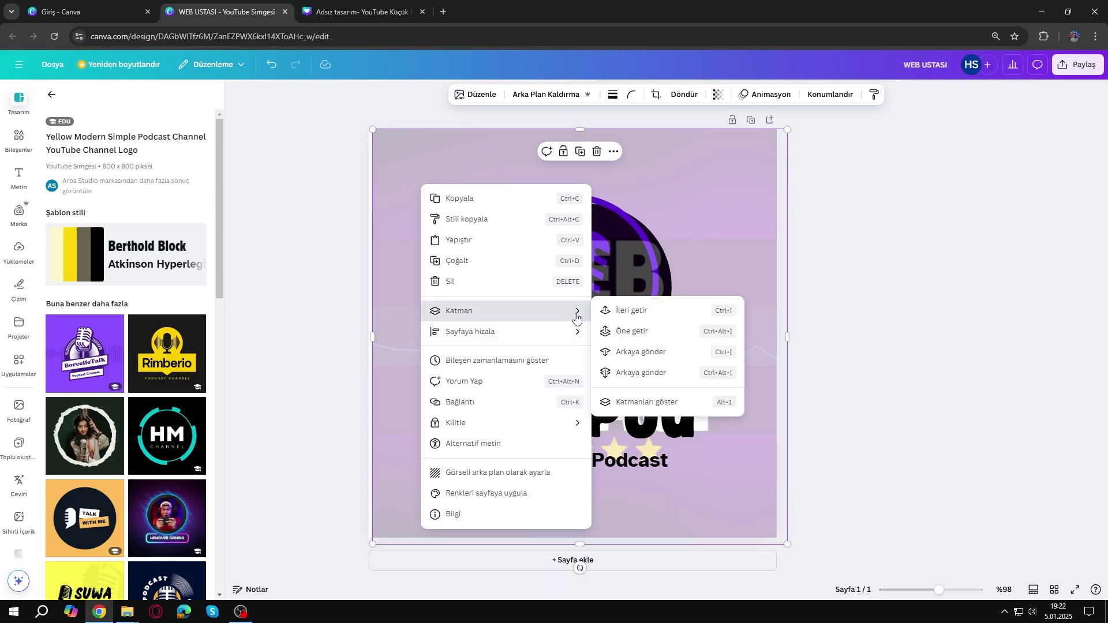
pyautogui.click(646, 402)
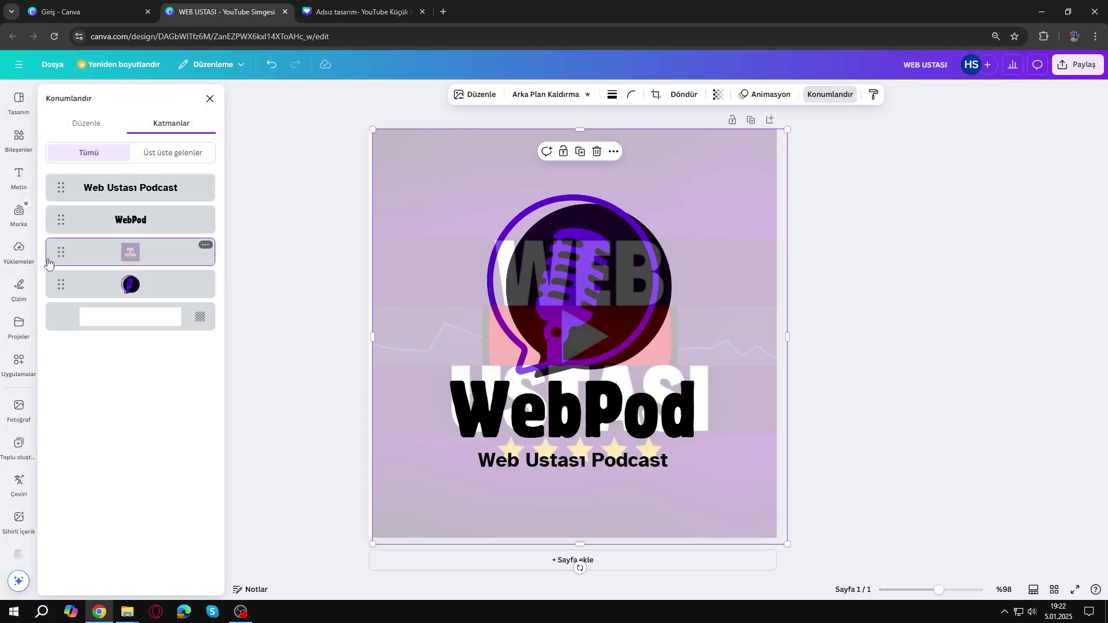
pyautogui.moveTo(56, 252); pyautogui.dragTo(67, 310)
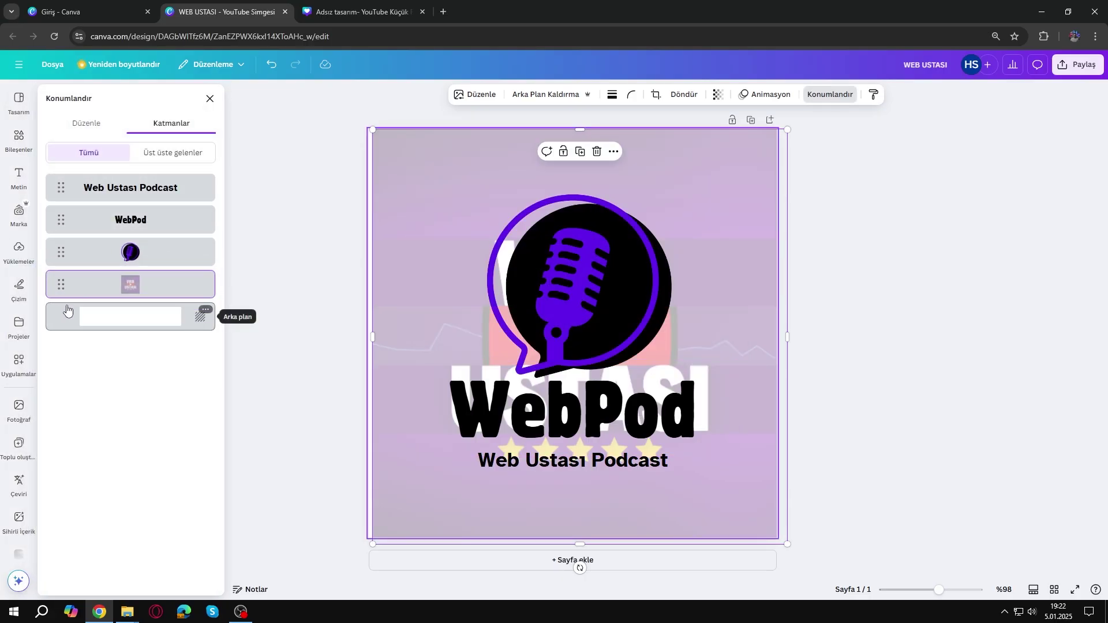
pyautogui.click(880, 280)
# - Shift the faded WEB USTASI image aside and delete it from the page
pyautogui.moveTo(722, 175); pyautogui.dragTo(534, 195)
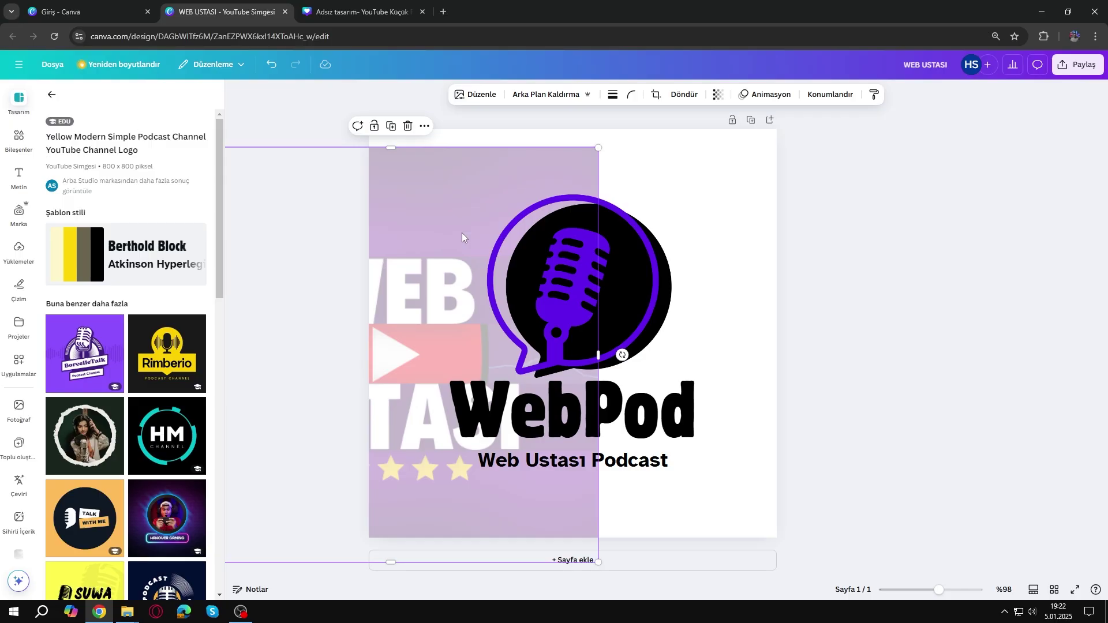
pyautogui.press('Delete')
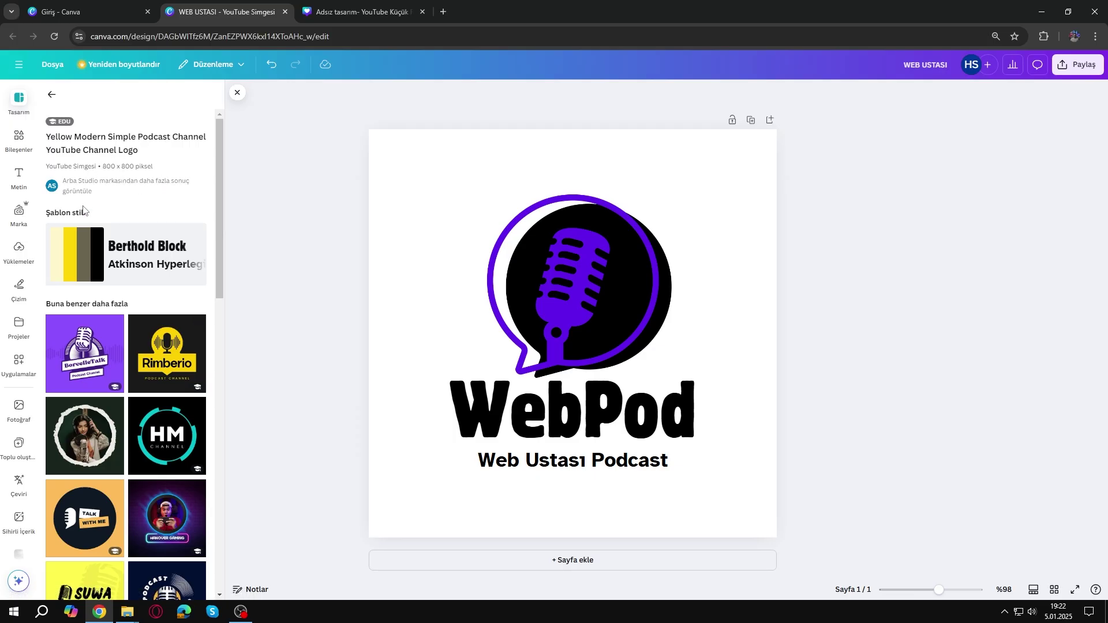
# - Search the elements library for "insan" and look through the matching photos and graphics
pyautogui.click(25, 143)
pyautogui.click(114, 99)
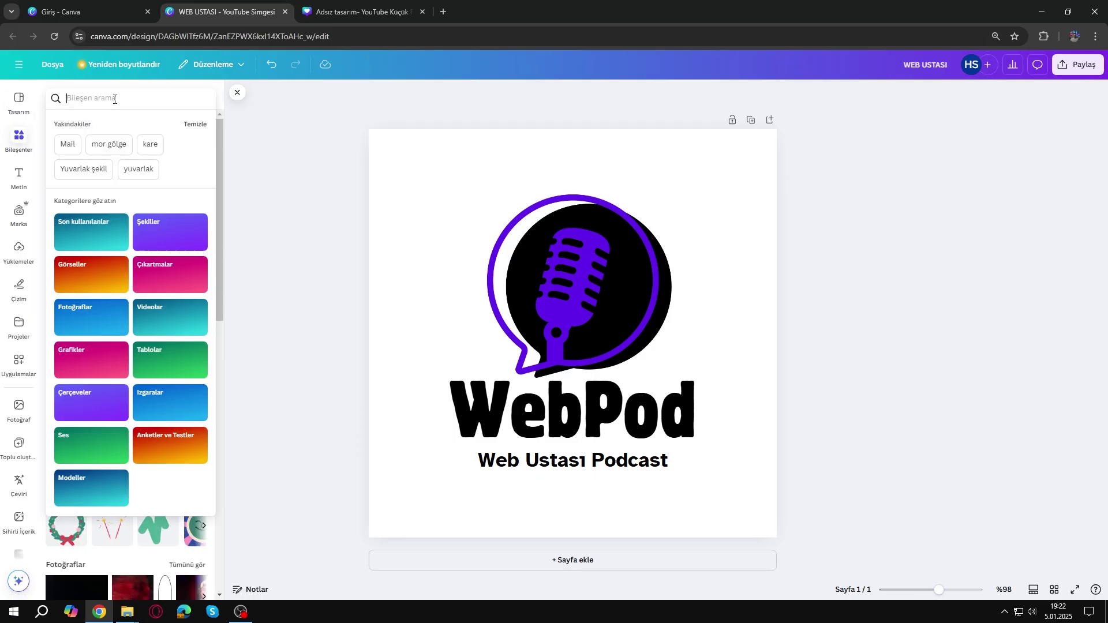
pyautogui.write('insan')
pyautogui.press('Return')
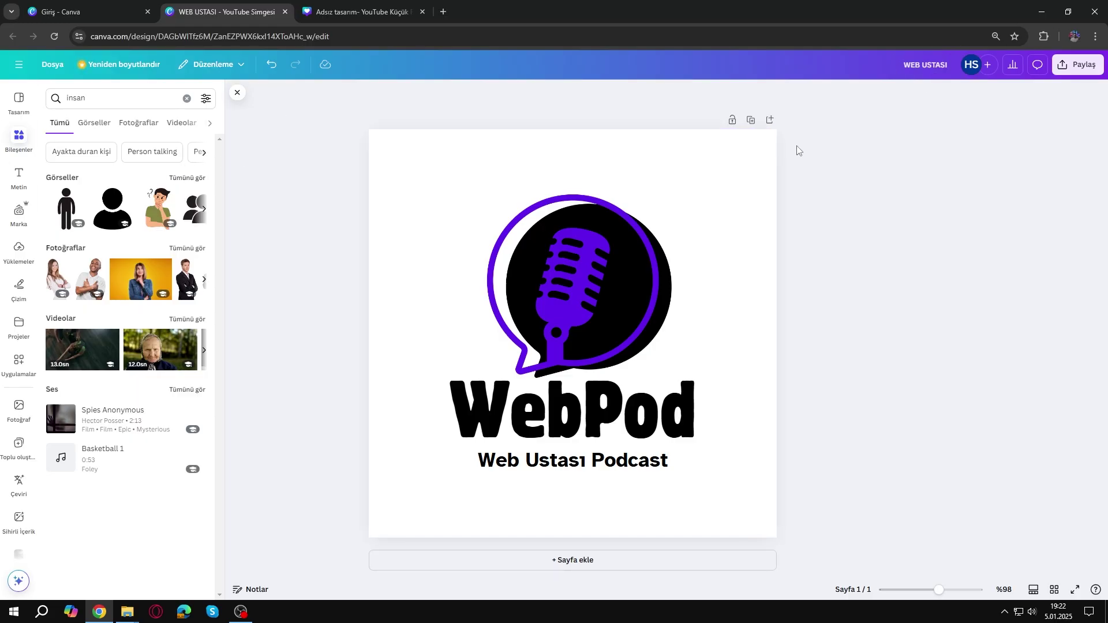
pyautogui.click(203, 249)
pyautogui.scroll(-5, 169, 374)
pyautogui.scroll(6, 169, 374)
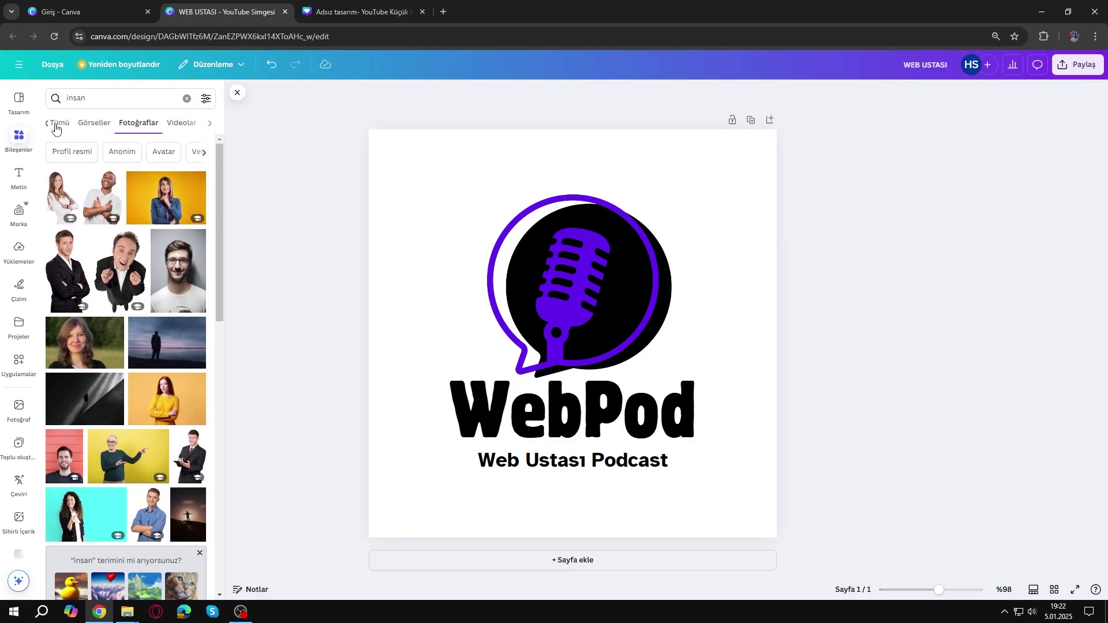
pyautogui.click(94, 123)
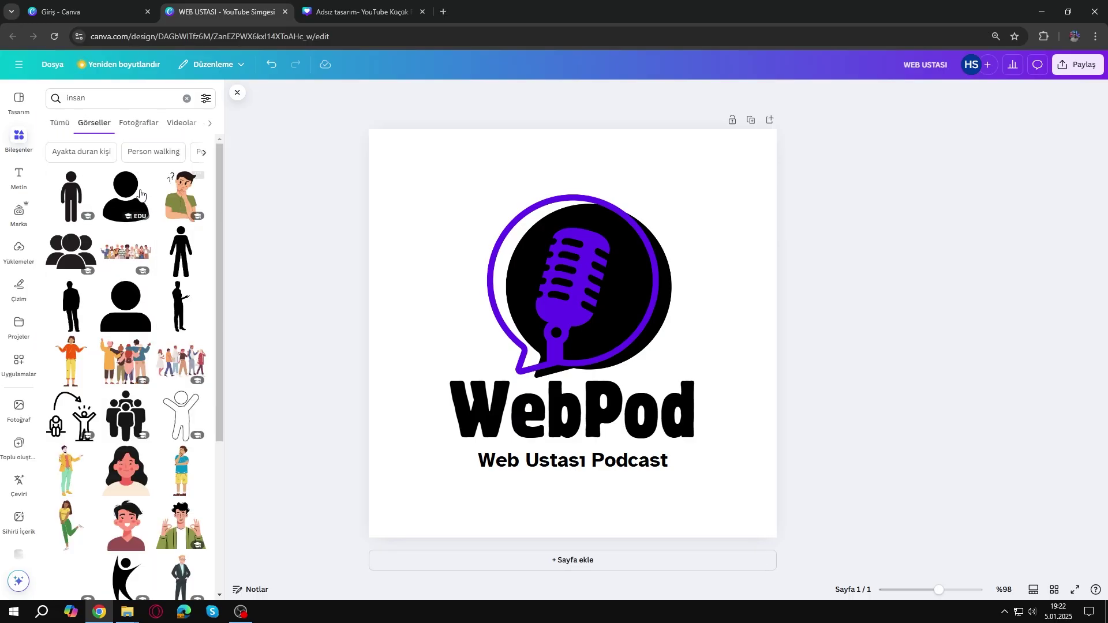
pyautogui.scroll(-3, 124, 265)
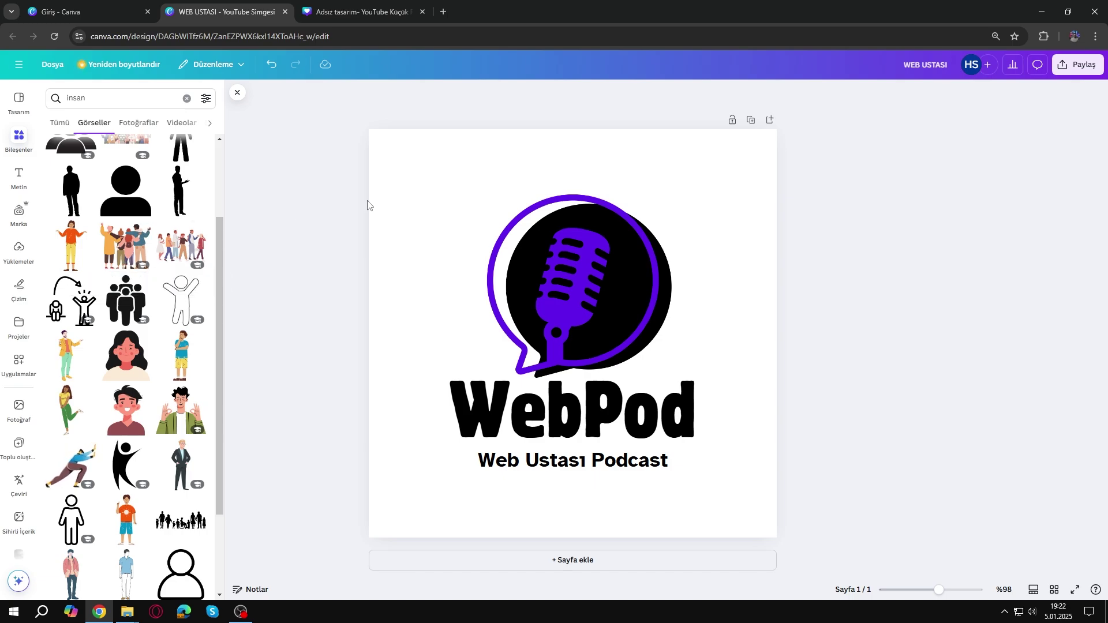
# - Close the logo design and browse the templates for the blank YouTube thumbnail design
pyautogui.click(285, 12)
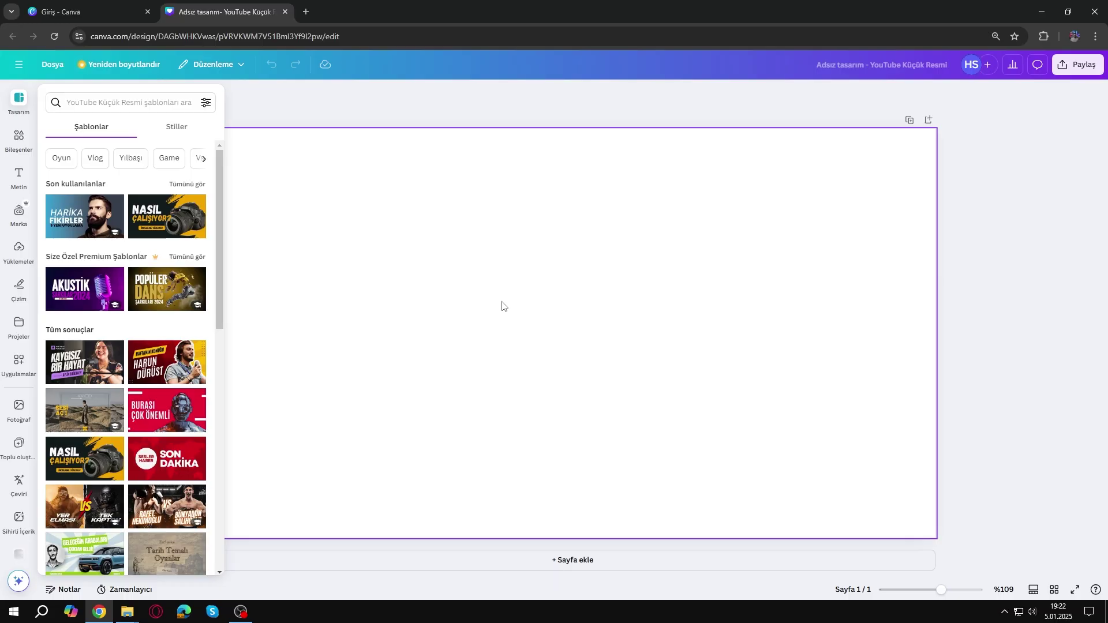
pyautogui.scroll(-5, 136, 357)
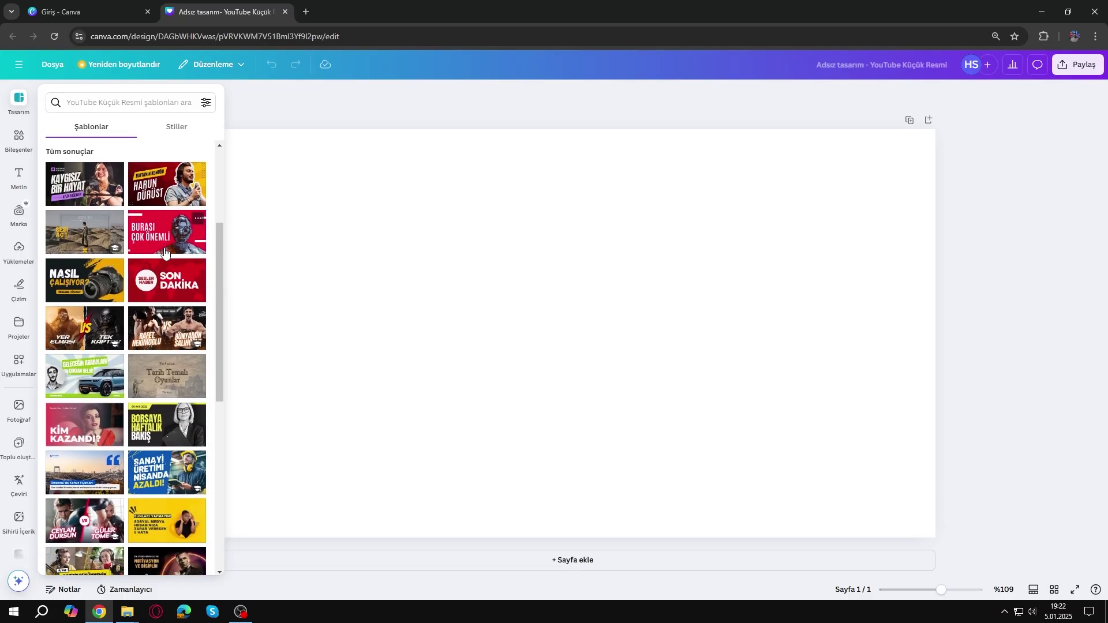
pyautogui.scroll(-4, 164, 252)
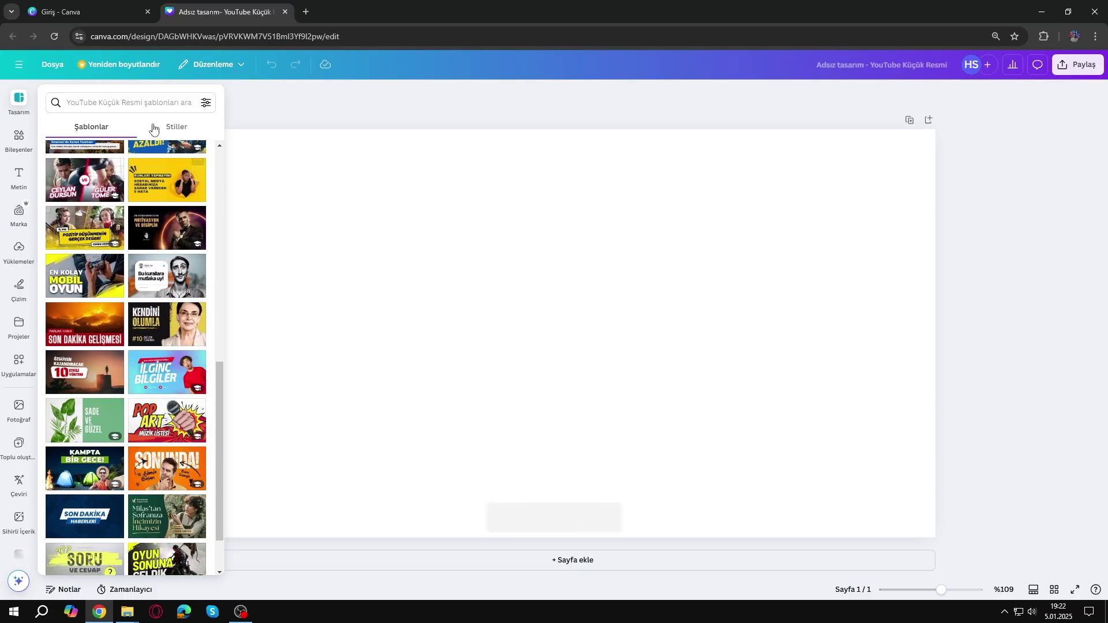
# - Search the thumbnail templates for "tasarım" and apply the orange Karakter Tasarlama Atölyesi #3 template to the page
pyautogui.click(146, 106)
pyautogui.write('tasarım')
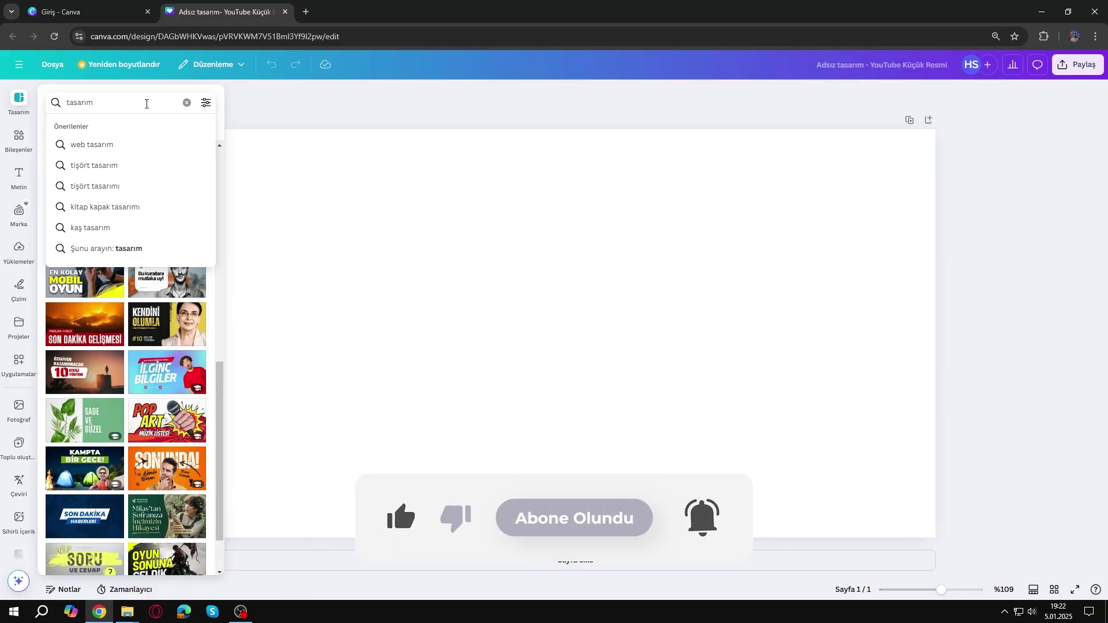
pyautogui.press('Return')
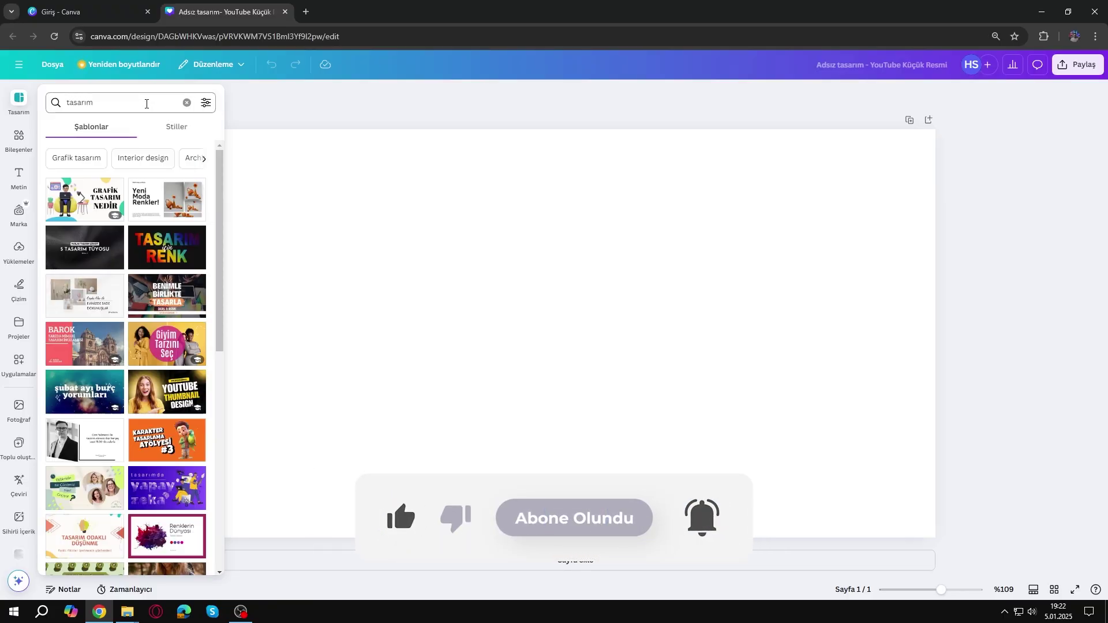
pyautogui.scroll(-2, 144, 233)
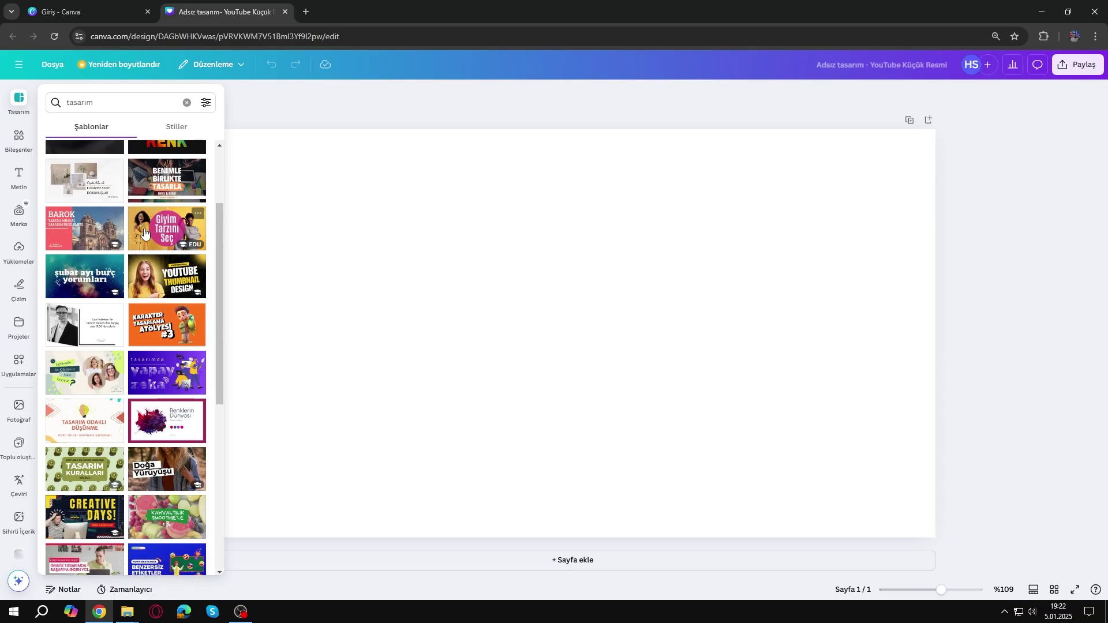
pyautogui.click(156, 322)
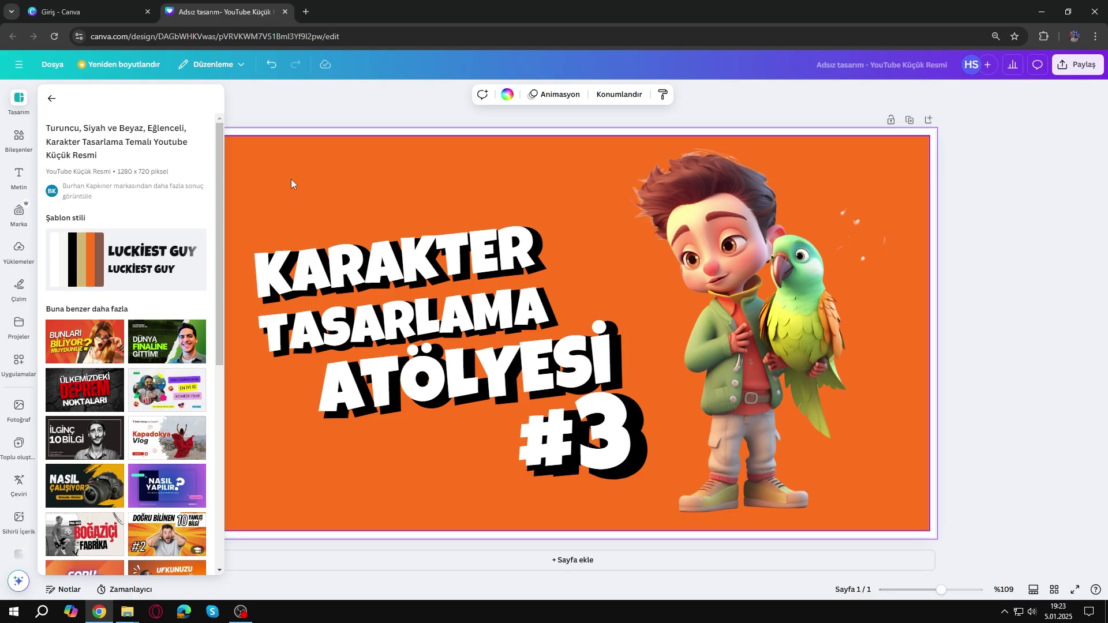
# - Return to the template list and search the thumbnail templates for "canva"
pyautogui.click(47, 98)
pyautogui.click(102, 104)
pyautogui.doubleClick(102, 103)
pyautogui.write('canva')
pyautogui.press('Return')
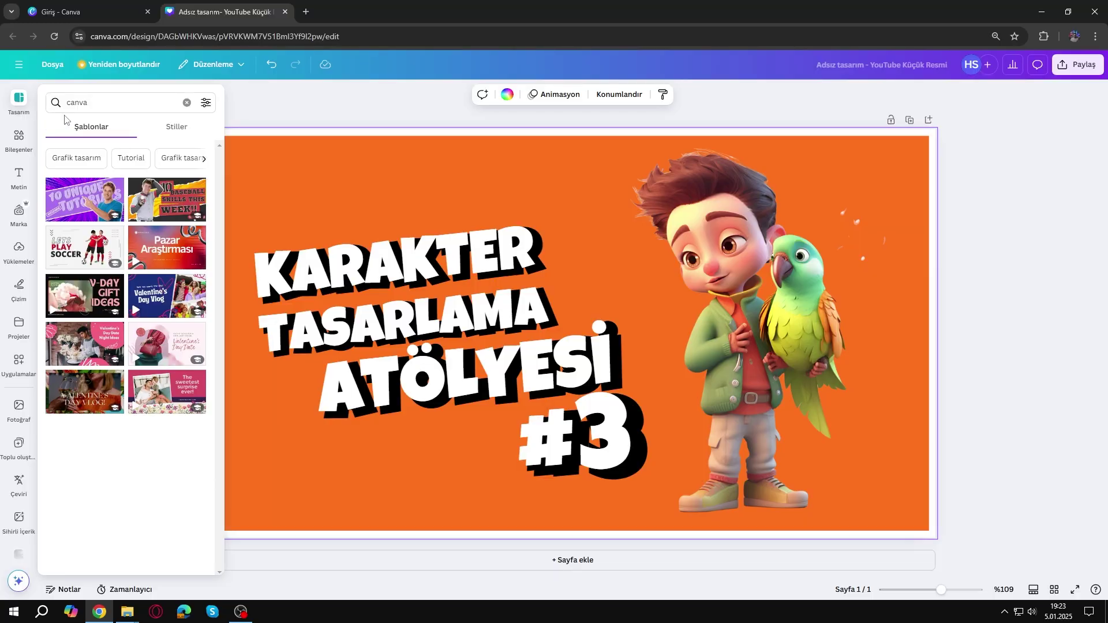
# - Search the elements library for "canva"
pyautogui.click(19, 138)
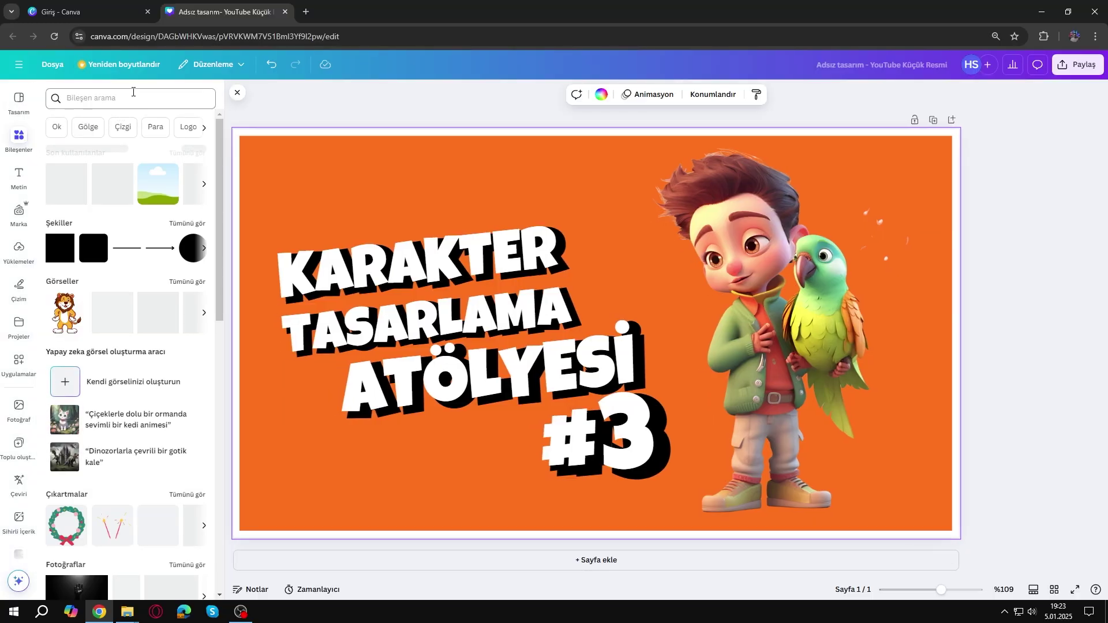
pyautogui.click(123, 95)
pyautogui.write('canva')
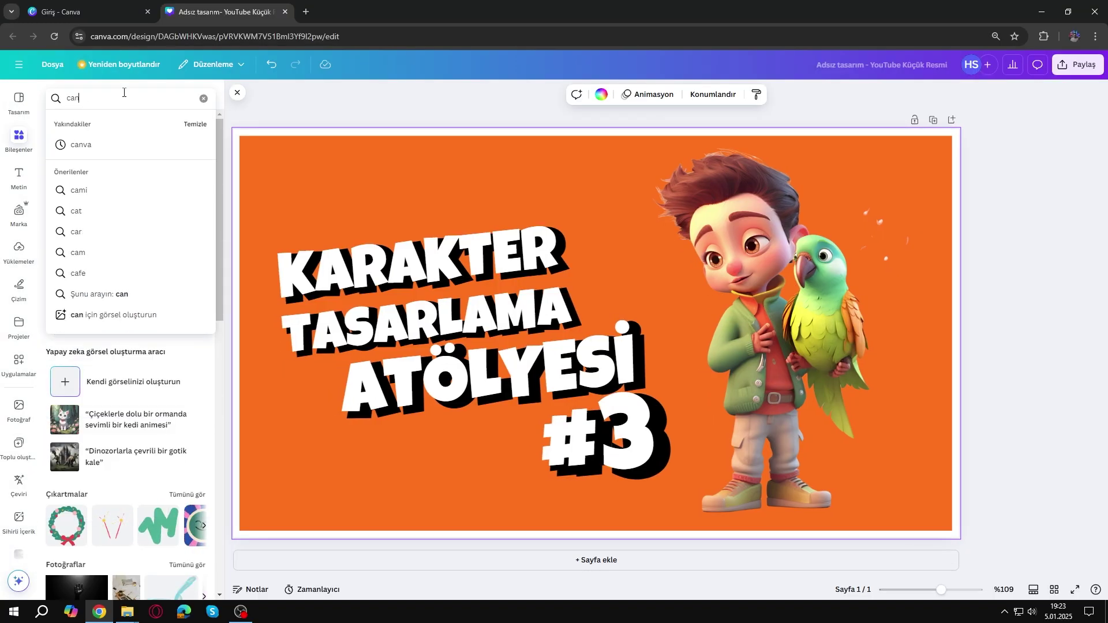
pyautogui.press('Return')
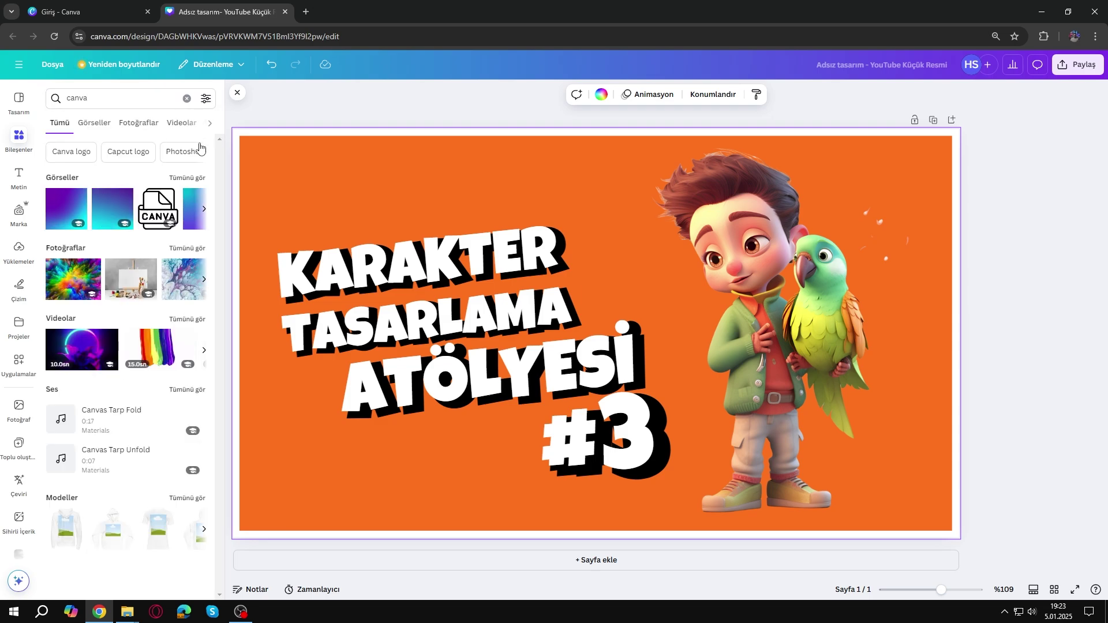
# - List all "canva" graphics and replace the boy-with-parrot character with the round gradient Canva logo
pyautogui.click(187, 177)
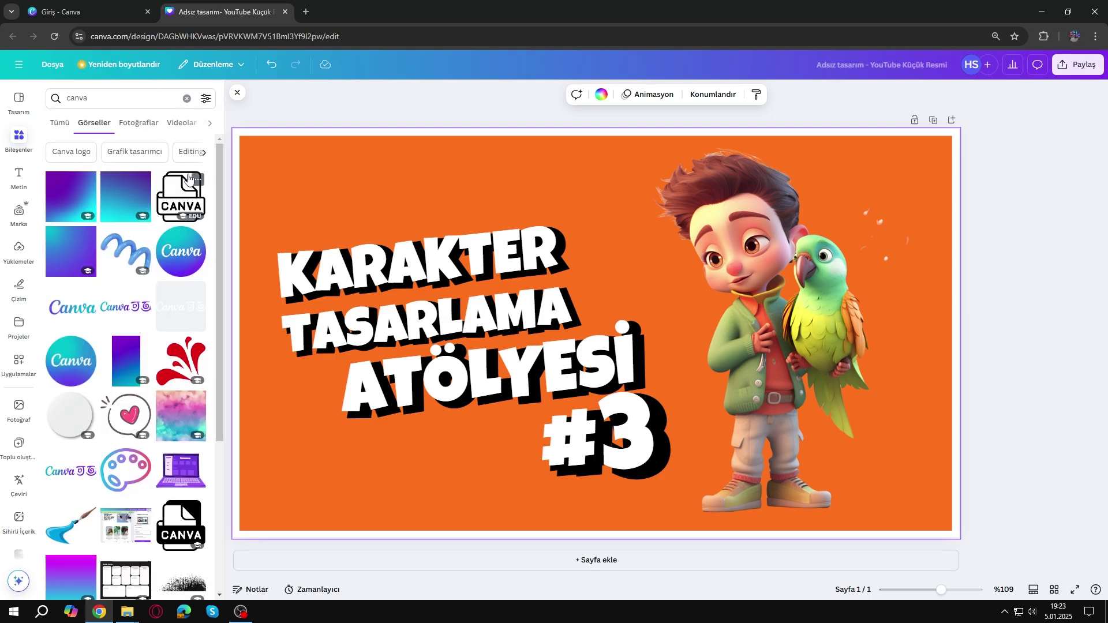
pyautogui.moveTo(187, 260); pyautogui.dragTo(735, 275)
pyautogui.press('Delete')
pyautogui.moveTo(770, 311); pyautogui.dragTo(740, 296)
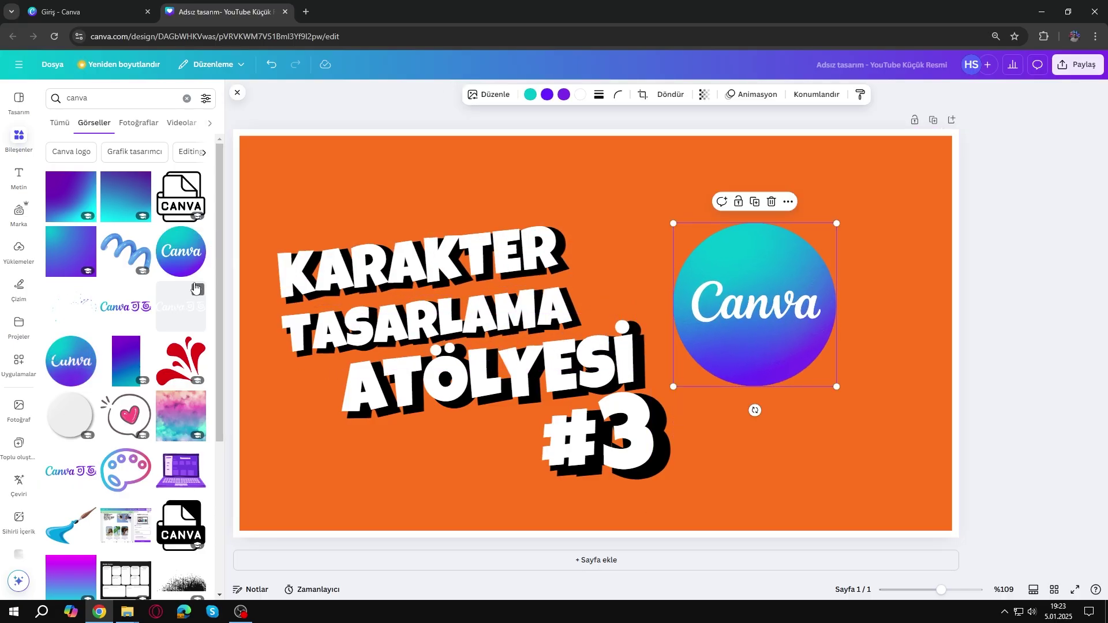
# - Add the red splash graphic over the Canva logo and the gradient paint palette in the page's lower right corner
pyautogui.moveTo(177, 363); pyautogui.dragTo(782, 386)
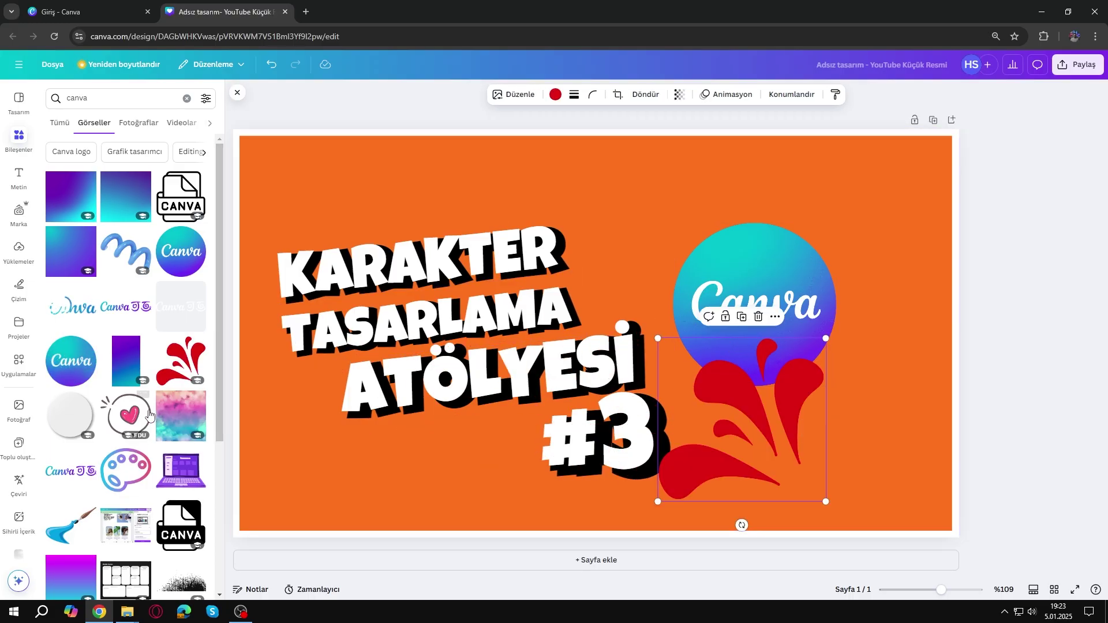
pyautogui.scroll(-2, 208, 347)
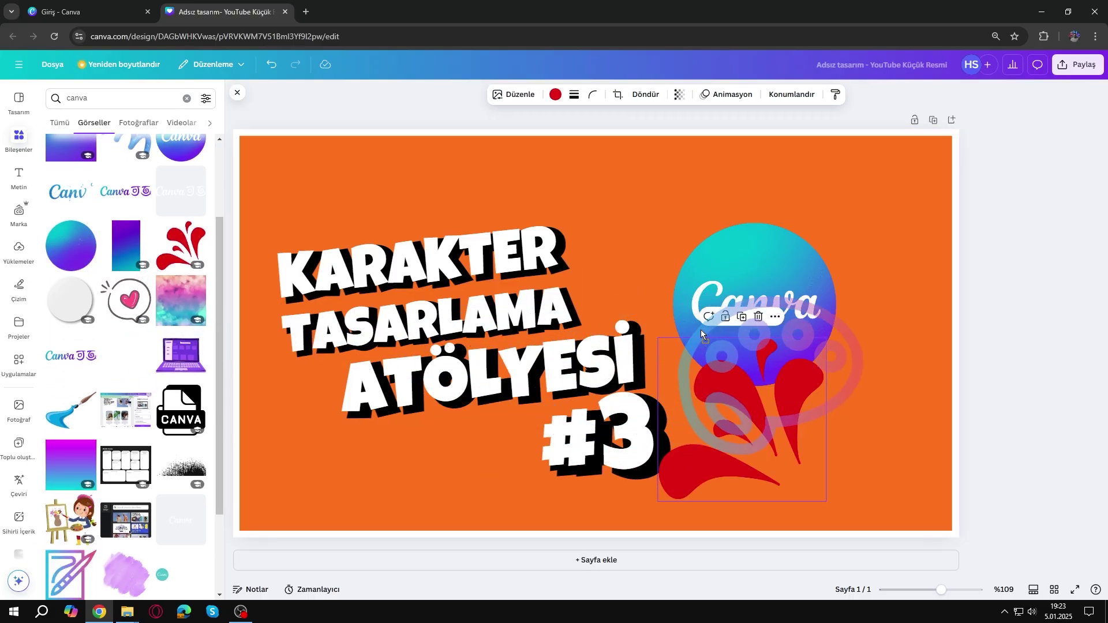
pyautogui.moveTo(722, 316); pyautogui.dragTo(733, 230)
pyautogui.moveTo(137, 369); pyautogui.dragTo(883, 473)
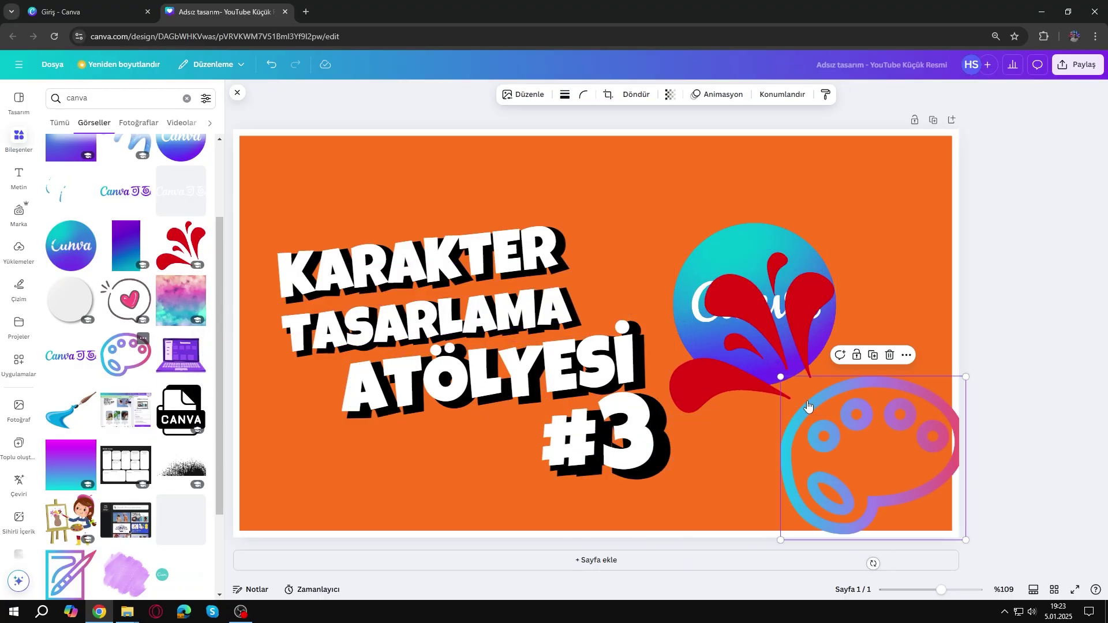
pyautogui.scroll(-1, 234, 361)
# - Replace KARAKTER with CANVA in both the white headline and its black shadow layer, and realign the two layers
pyautogui.click(395, 282)
pyautogui.doubleClick(394, 282)
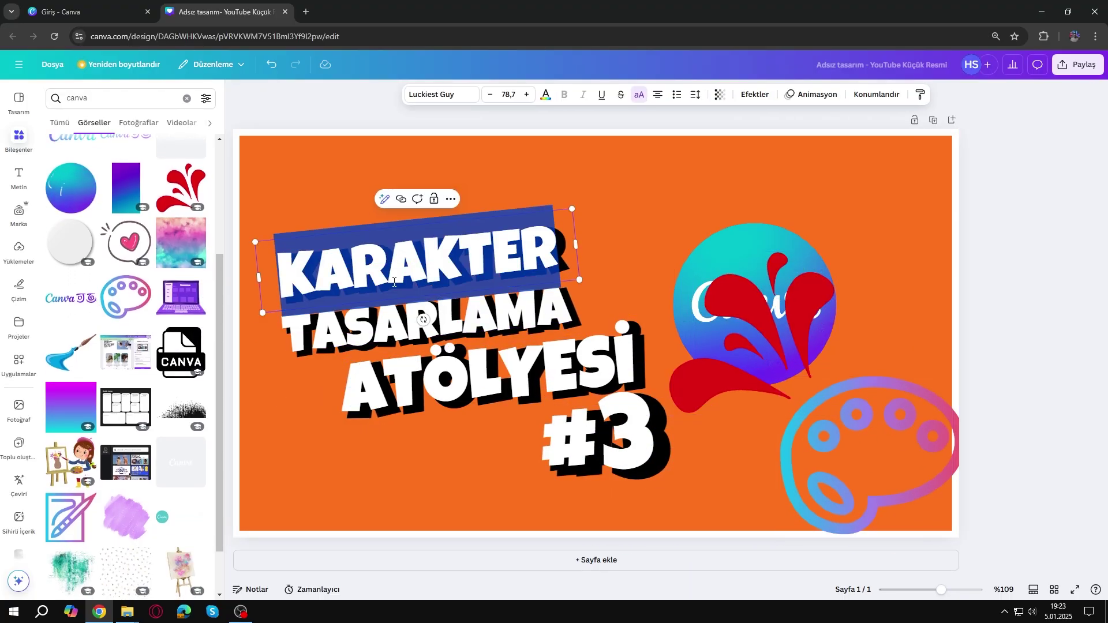
pyautogui.write('CANVA')
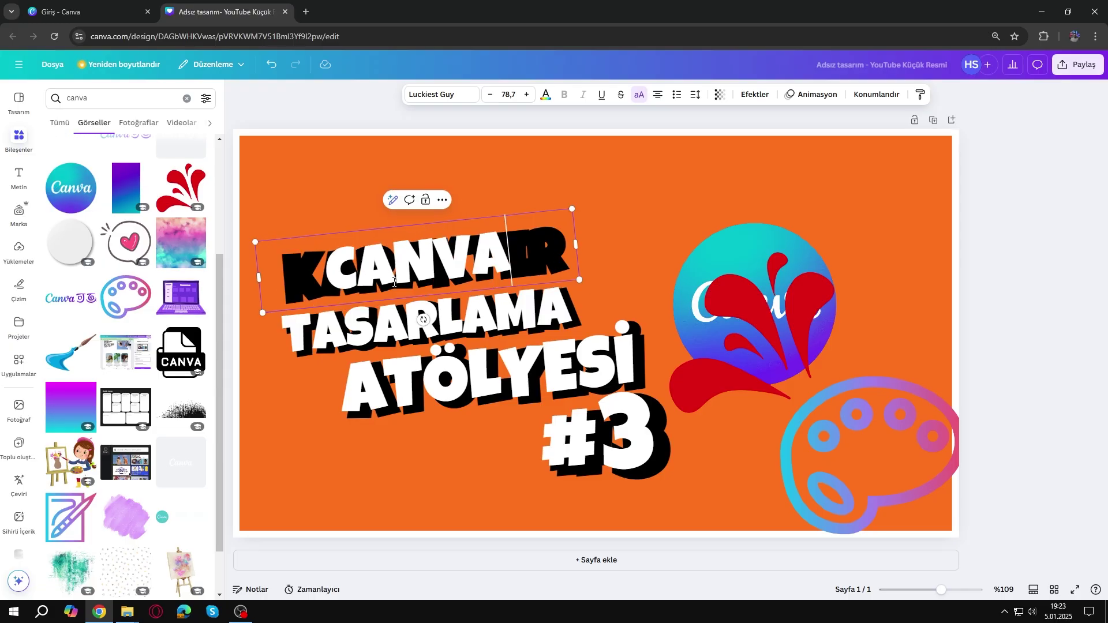
pyautogui.doubleClick(541, 247)
pyautogui.hotkey('ctrl', 'z')
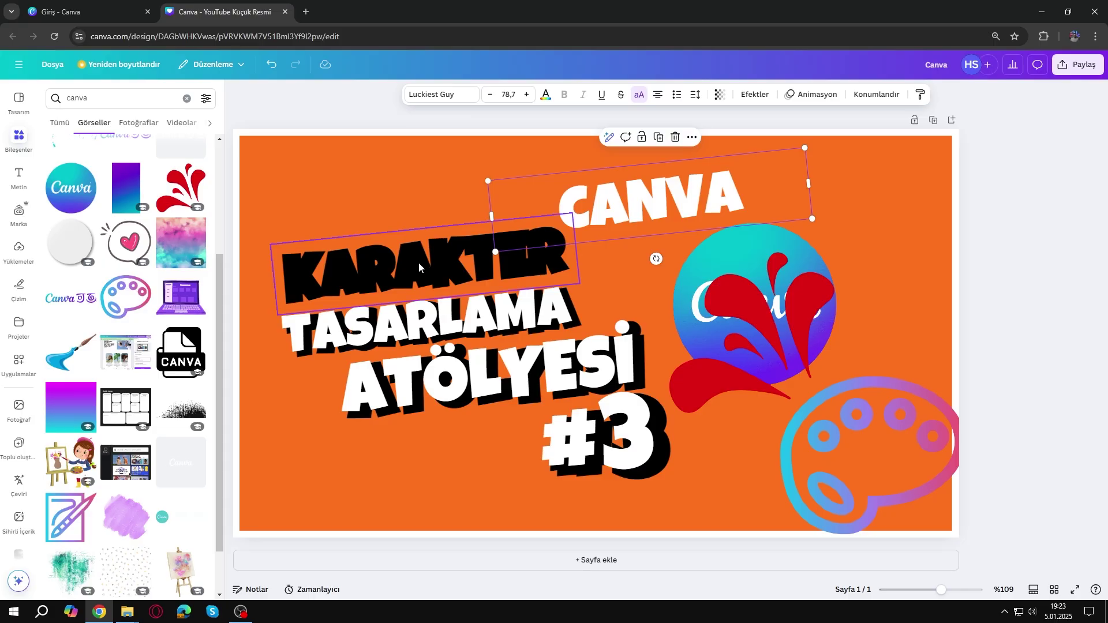
pyautogui.write('CANVA')
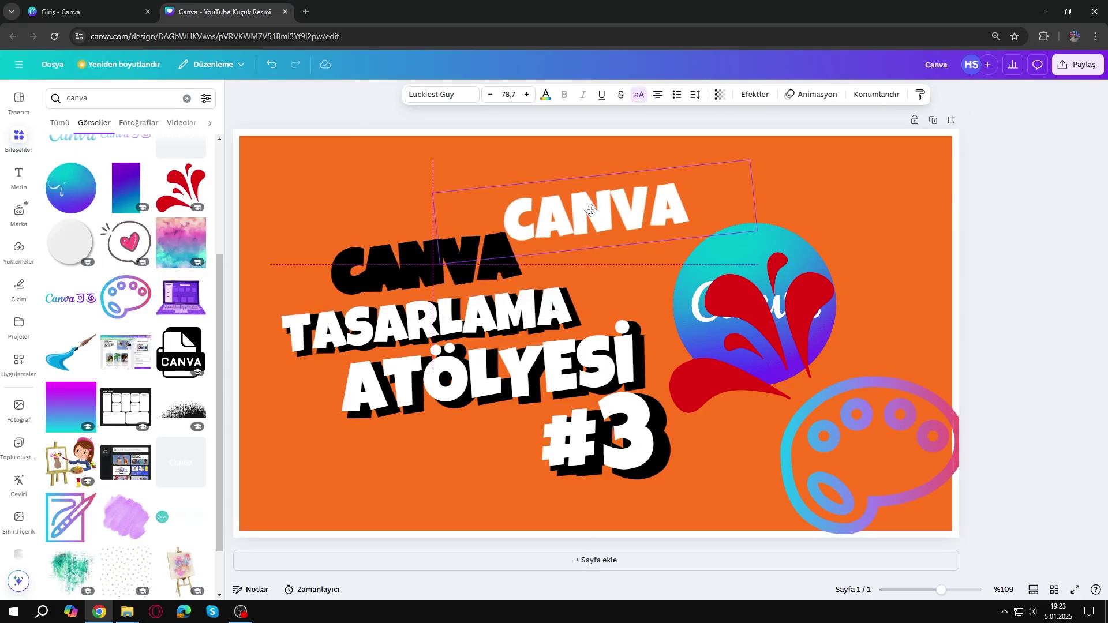
pyautogui.moveTo(435, 259); pyautogui.dragTo(427, 255)
pyautogui.click(614, 167)
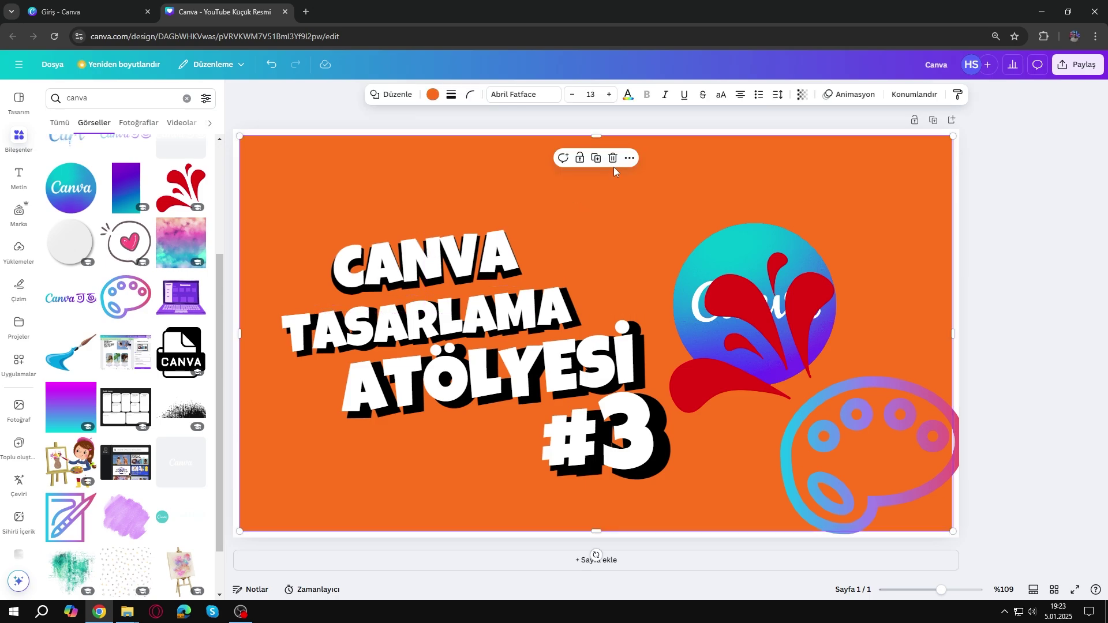
# - Replace TASARLAMA with KULLANARAK in the white text and its black shadow, widening the shadow to one line and realigning both
pyautogui.click(556, 311)
pyautogui.doubleClick(536, 310)
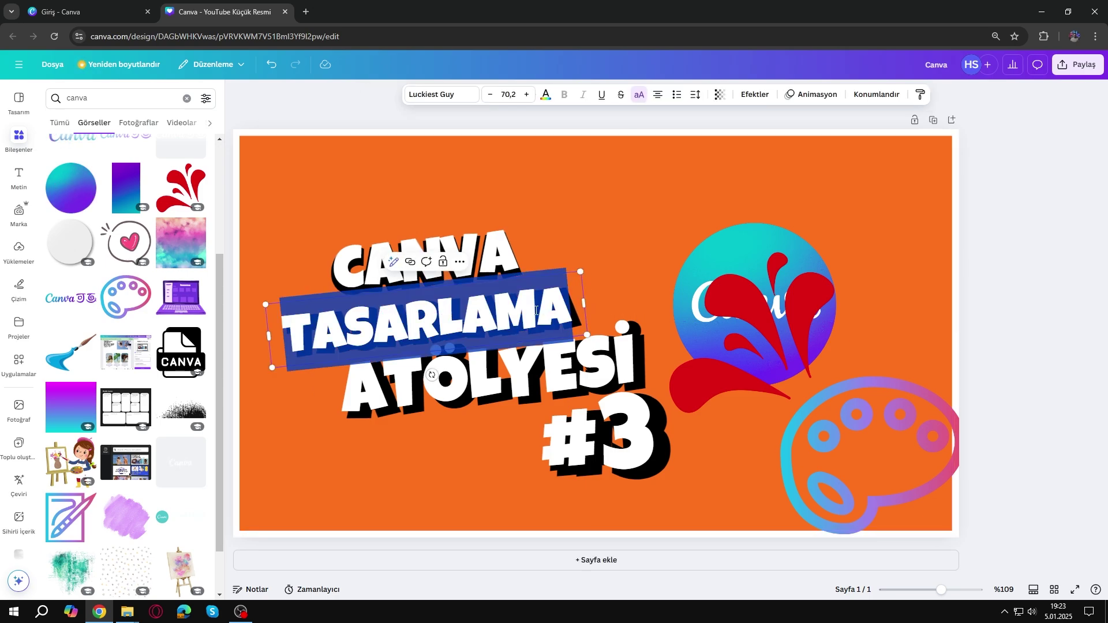
pyautogui.write('KULLANARAK')
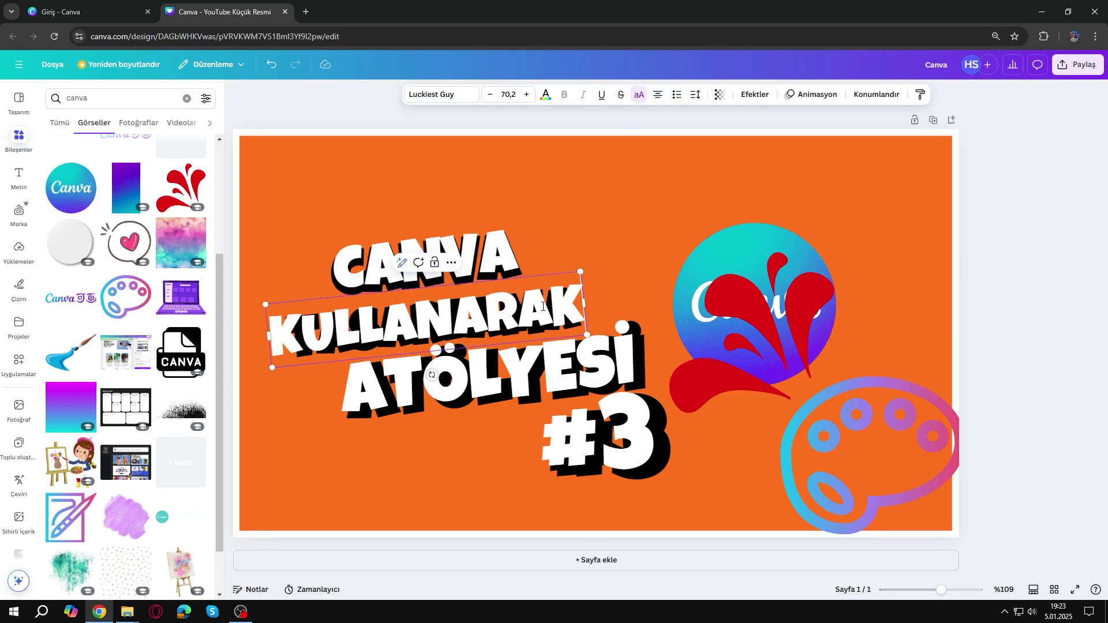
pyautogui.hotkey('ctrl', 'z')
pyautogui.hotkey('ctrl', 'z')
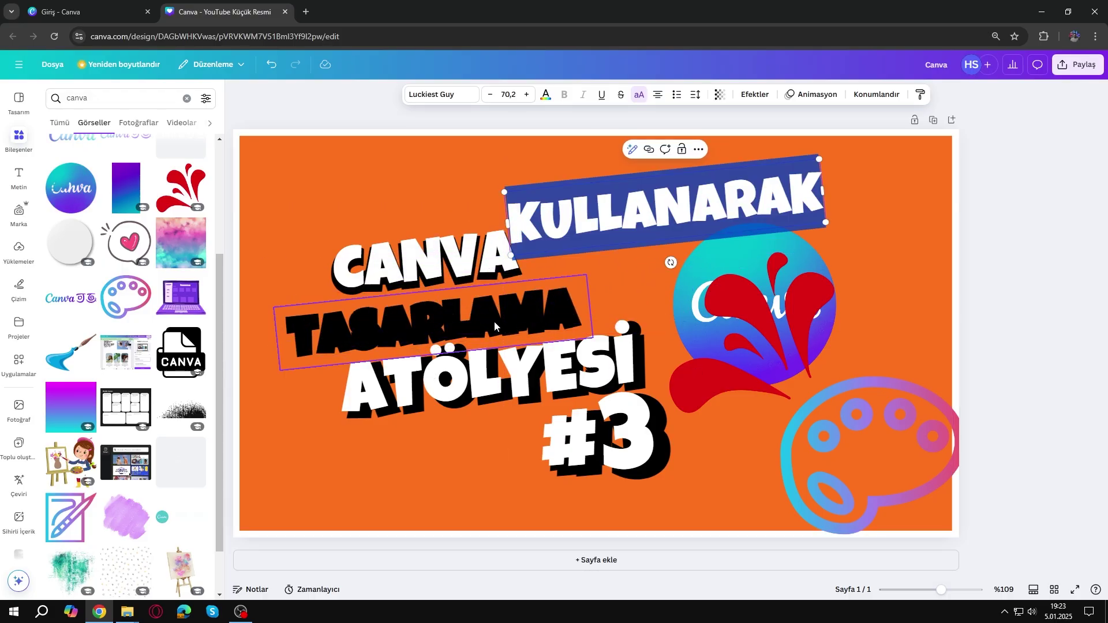
pyautogui.doubleClick(494, 326)
pyautogui.write('KULLANARAK')
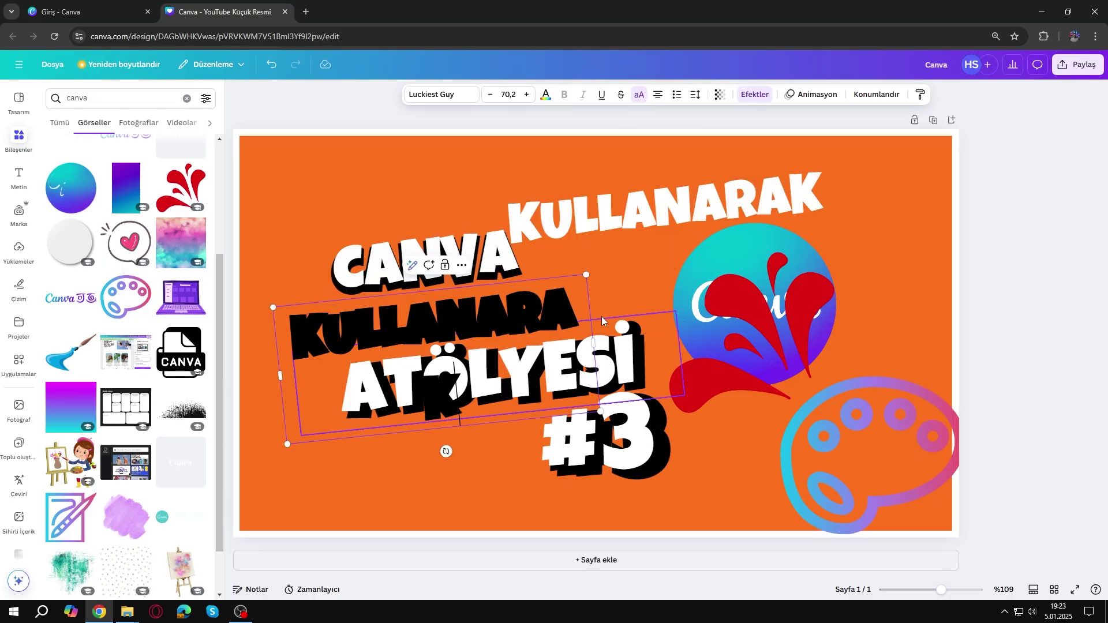
pyautogui.moveTo(593, 313); pyautogui.dragTo(612, 313)
pyautogui.moveTo(662, 196); pyautogui.dragTo(444, 308)
# - Replace the white ATÖLYESİ text with TASARIM
pyautogui.press('Tab')
pyautogui.press('Tab')
pyautogui.press('Tab')
pyautogui.press('Return')
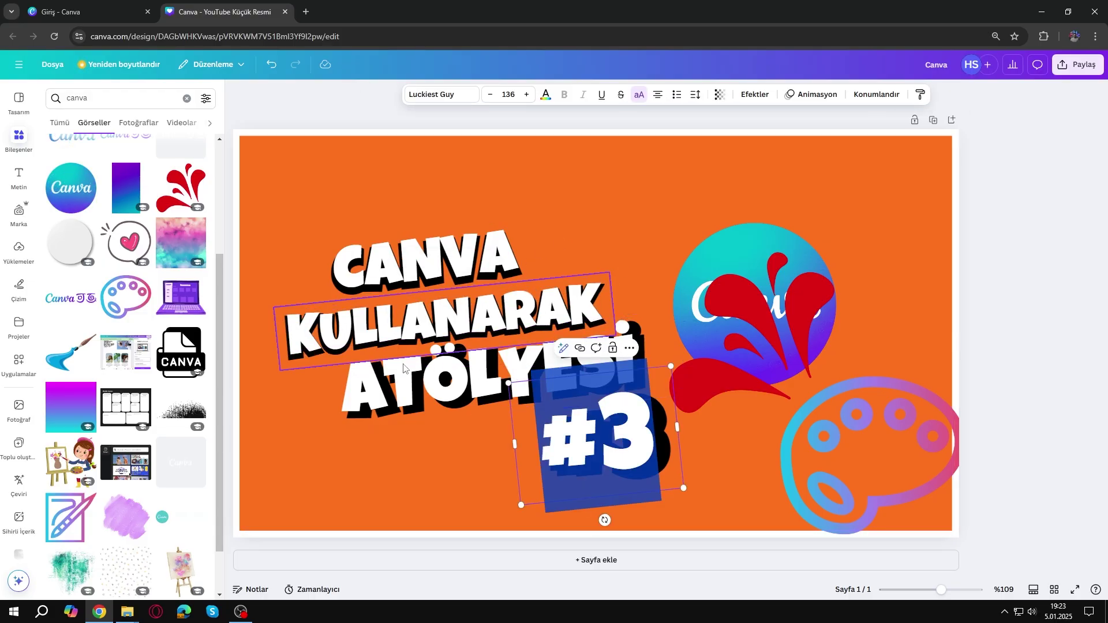
pyautogui.doubleClick(404, 366)
pyautogui.click(386, 405)
pyautogui.doubleClick(387, 405)
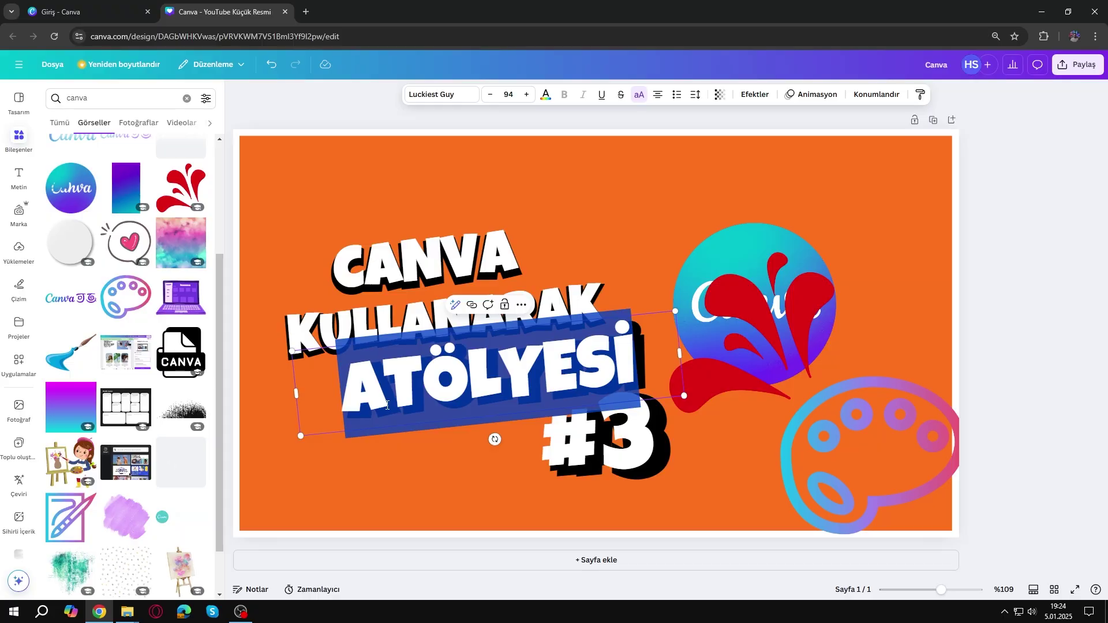
pyautogui.write('TASARIM')
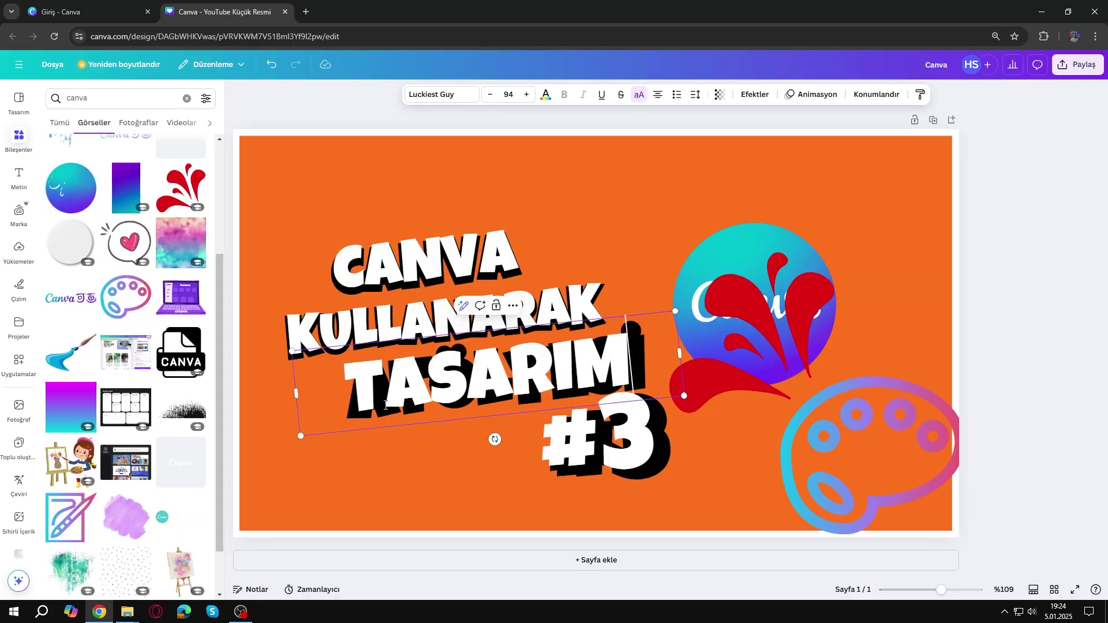
# - Change the black ATÖLYESİ shadow to TASARIM and place the white TASARIM text back over it
pyautogui.click(346, 455)
pyautogui.click(404, 392)
pyautogui.doubleClick(404, 392)
pyautogui.click(410, 464)
pyautogui.moveTo(432, 396); pyautogui.dragTo(388, 537)
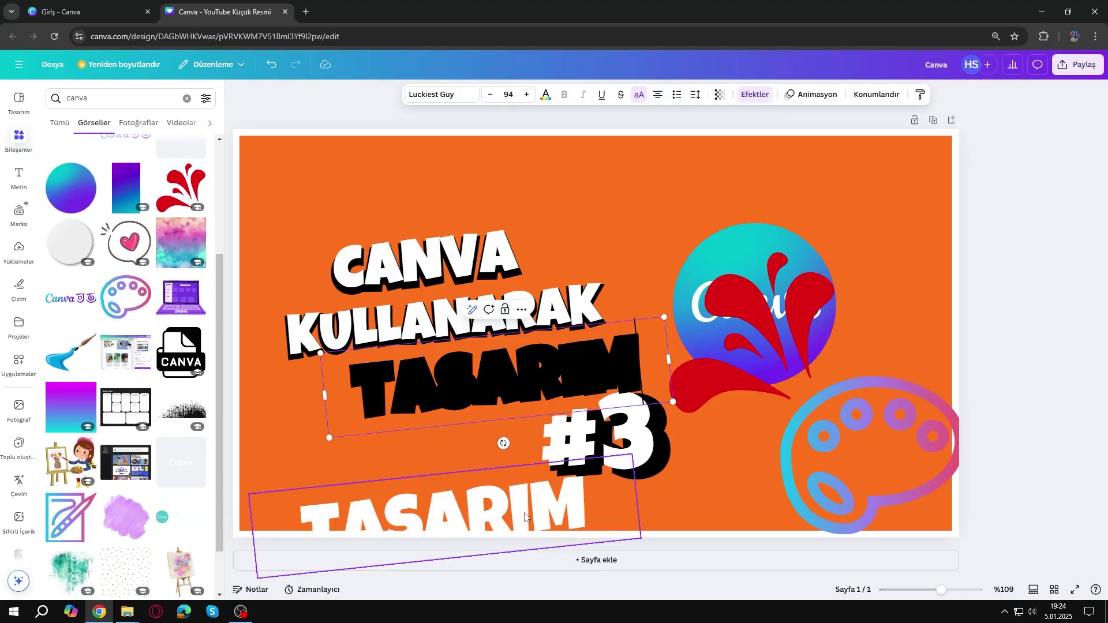
pyautogui.moveTo(479, 530); pyautogui.dragTo(531, 385)
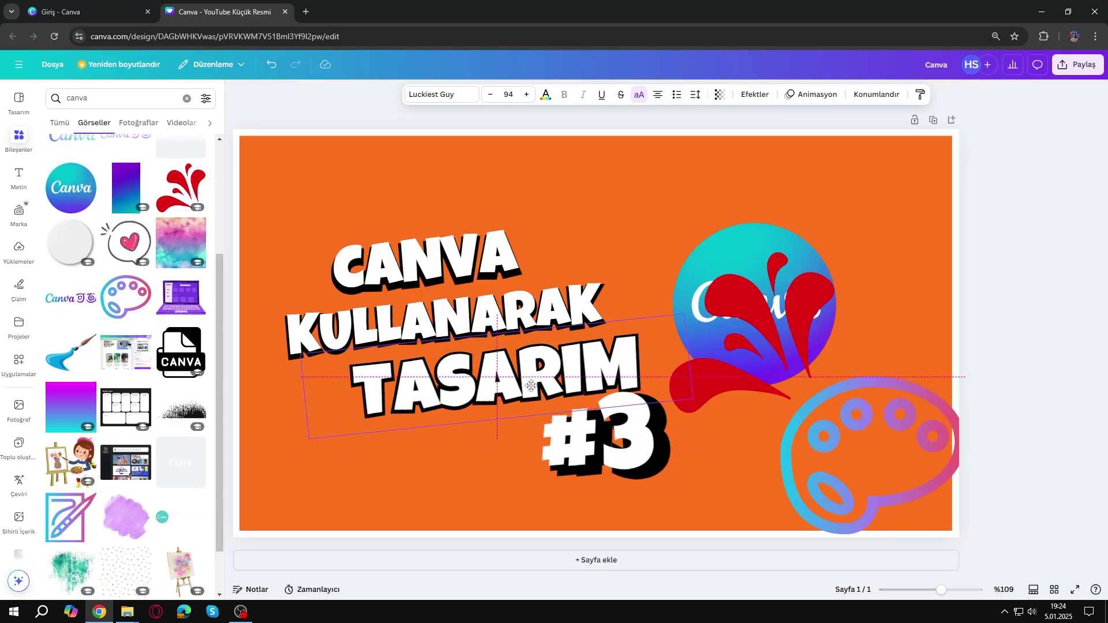
# - Replace the white #3 text with YAPIYORUZ
pyautogui.click(565, 475)
pyautogui.doubleClick(600, 439)
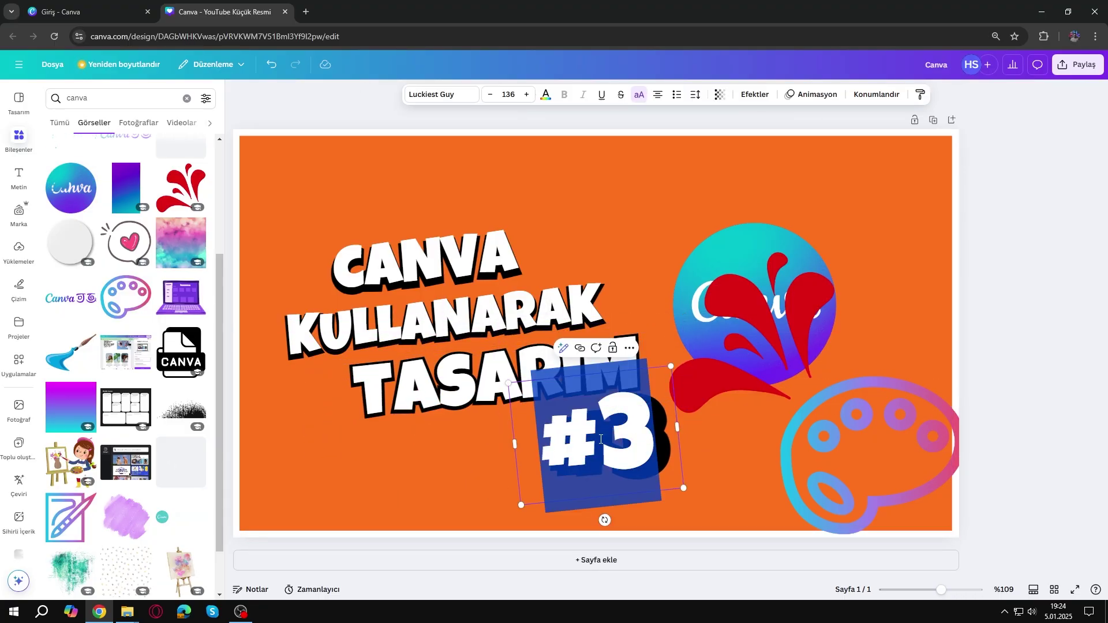
pyautogui.write('YAPIYORU')
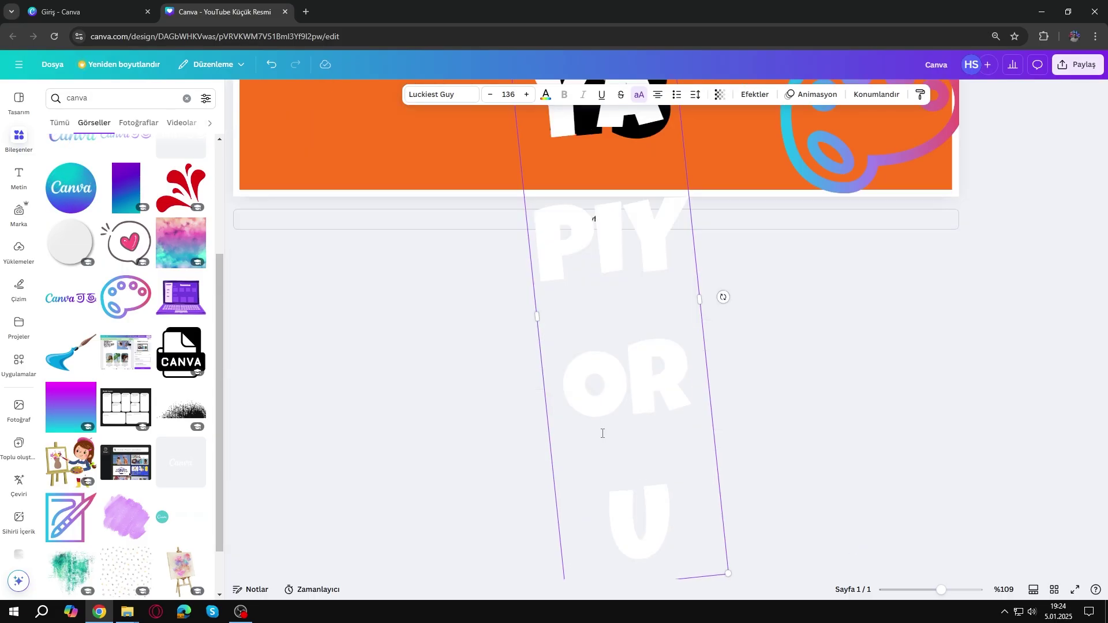
pyautogui.scroll(4, 602, 433)
pyautogui.hotkey('ctrl', 'a')
pyautogui.write('YAPIYORUZ')
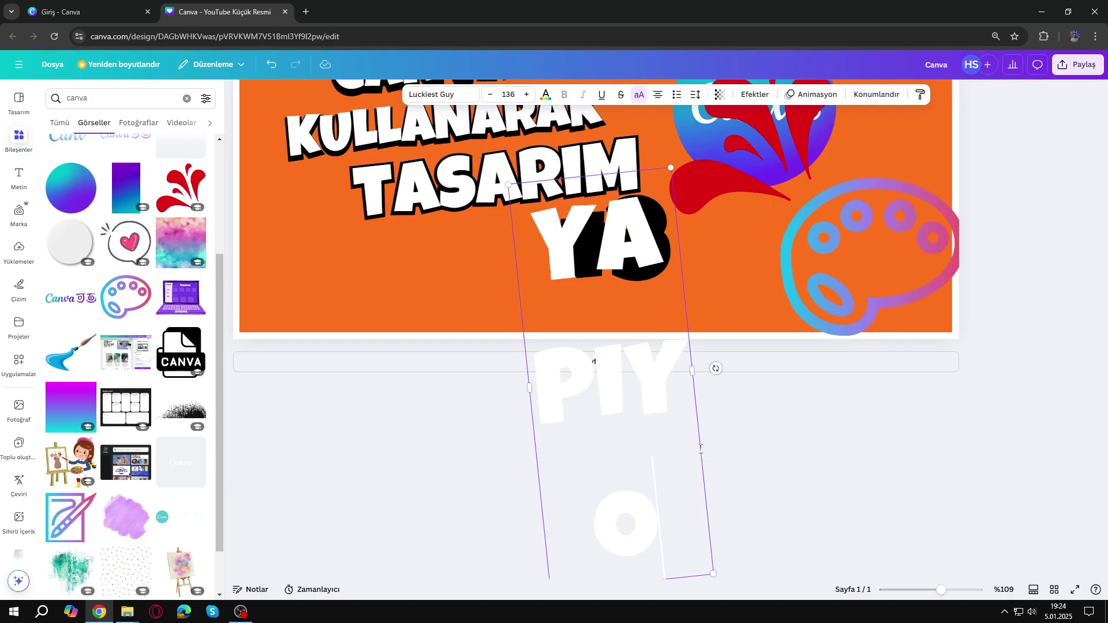
# - Widen the YAPIYORUZ text box so the word fits on one line and reduce its font size to 109
pyautogui.hotkey('ctrl', 'a')
pyautogui.click(491, 94)
pyautogui.click(491, 94)
pyautogui.click(491, 95)
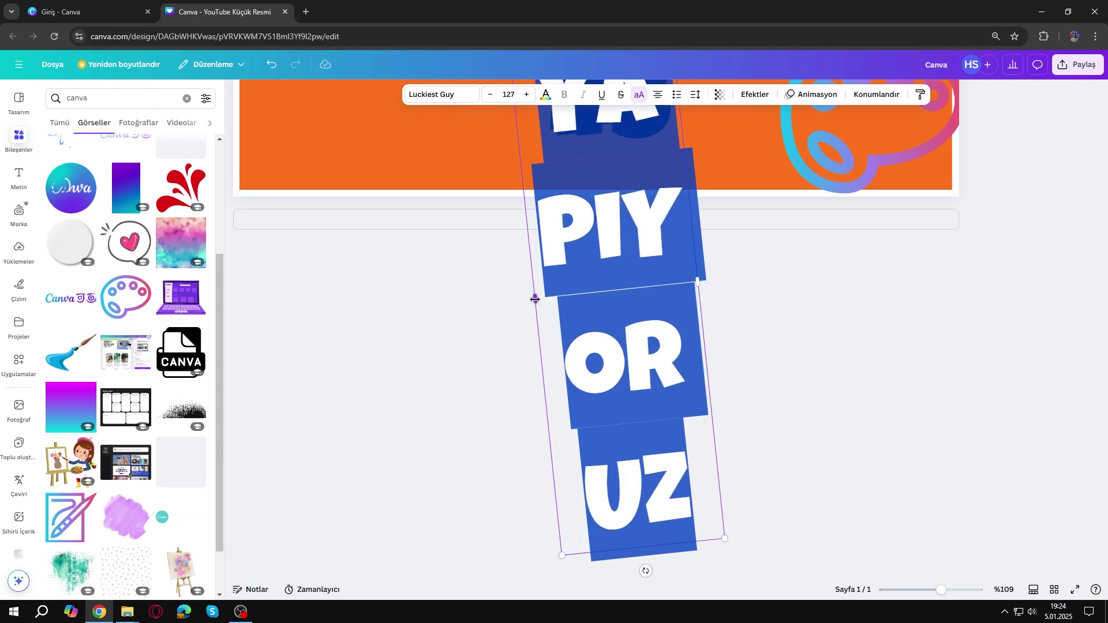
pyautogui.moveTo(535, 299); pyautogui.dragTo(416, 300)
pyautogui.moveTo(690, 395); pyautogui.dragTo(901, 329)
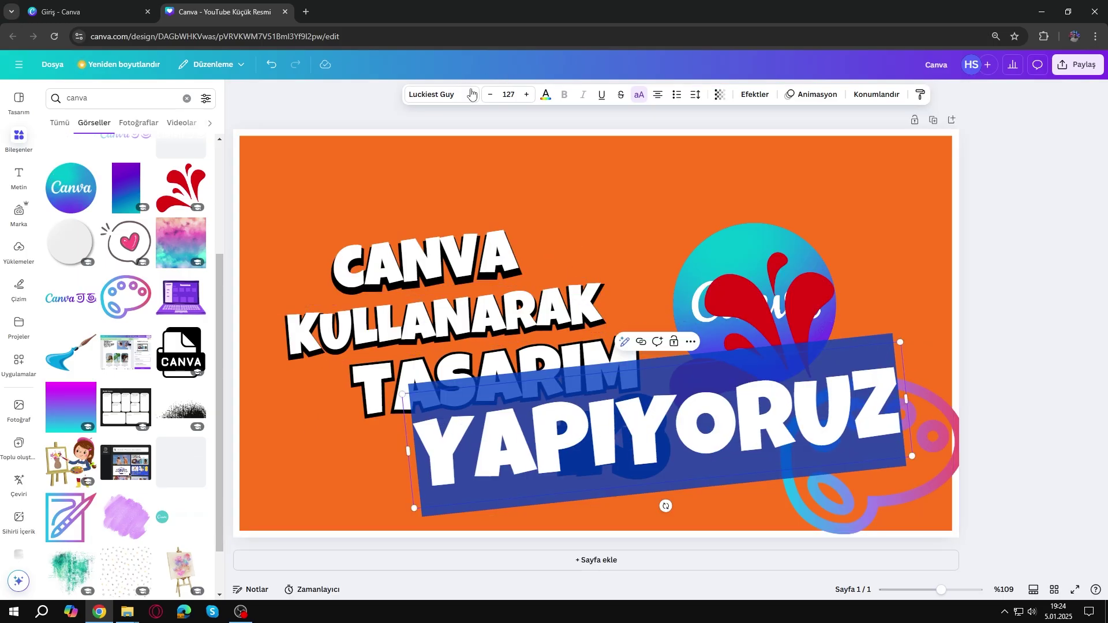
pyautogui.click(491, 95)
pyautogui.click(491, 95)
pyautogui.click(491, 95)
pyautogui.click(491, 95)
# - Move the CANVA, KULLANARAK and TASARIM lines together up and to the left, and shift YAPIYORUZ left beneath them
pyautogui.moveTo(396, 193); pyautogui.dragTo(396, 379)
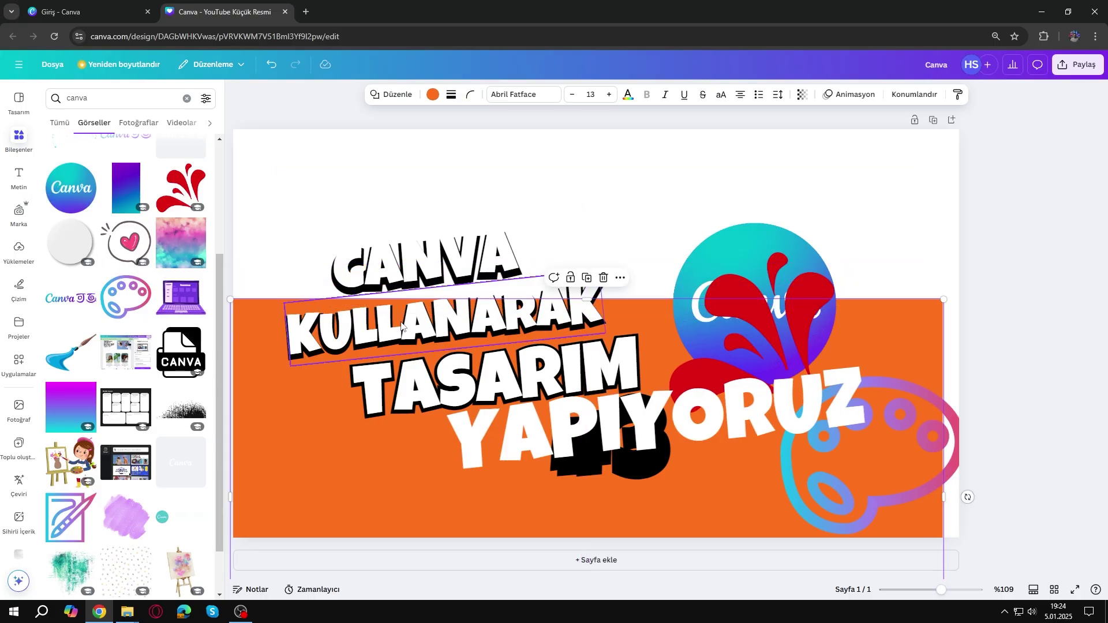
pyautogui.hotkey('ctrl', 'z')
pyautogui.moveTo(587, 183); pyautogui.dragTo(385, 368)
pyautogui.moveTo(406, 266); pyautogui.dragTo(384, 222)
pyautogui.click(445, 465)
pyautogui.moveTo(445, 465); pyautogui.dragTo(304, 462)
# - Set the white YAPIYORUZ text's font size to 80
pyautogui.doubleClick(438, 439)
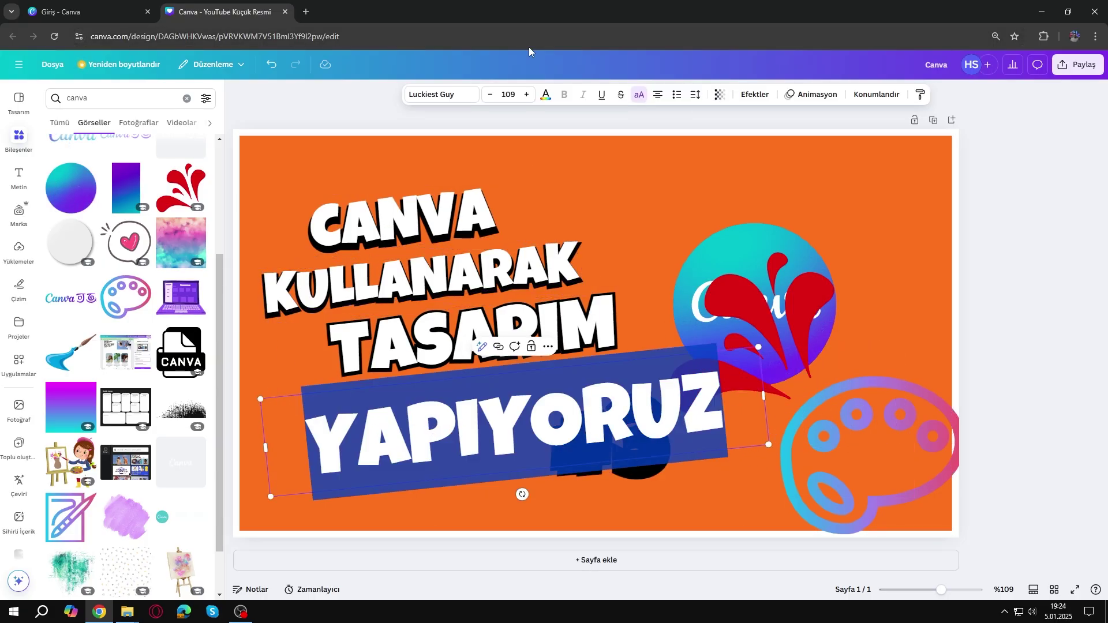
pyautogui.click(491, 95)
pyautogui.click(490, 95)
pyautogui.click(490, 96)
pyautogui.click(491, 95)
pyautogui.click(490, 95)
pyautogui.click(490, 95)
pyautogui.click(491, 95)
pyautogui.click(508, 95)
pyautogui.click(508, 94)
pyautogui.write('80')
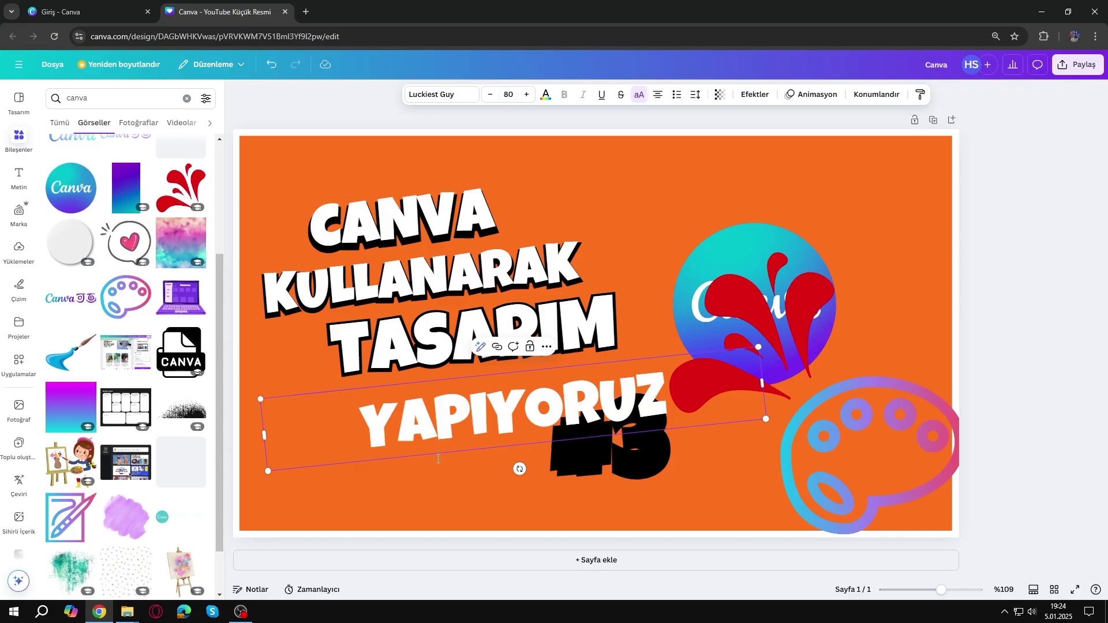
# - Copy the YAPIYORUZ wording and paste it over the text of the black #3 shadow layer
pyautogui.doubleClick(465, 421)
pyautogui.hotkey('ctrl', 'c')
pyautogui.click(617, 473)
pyautogui.doubleClick(618, 473)
pyautogui.hotkey('ctrl', 'v')
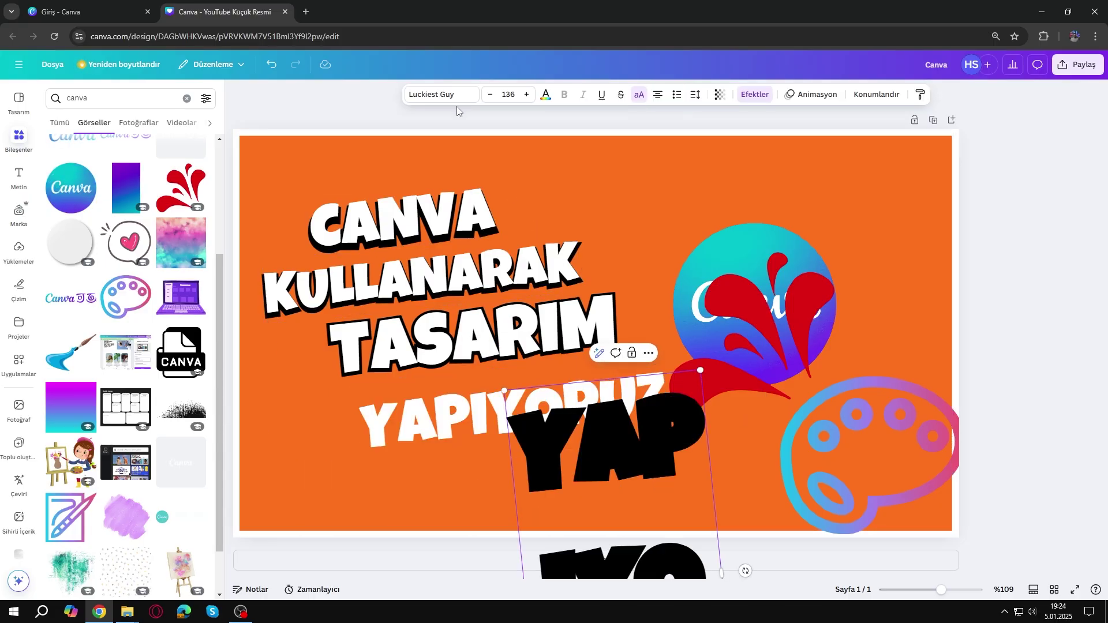
# - Set the black YAPIYORUZ shadow to font size 80, fit it on one line and align it behind the white text
pyautogui.click(510, 95)
pyautogui.write('80')
pyautogui.press('Return')
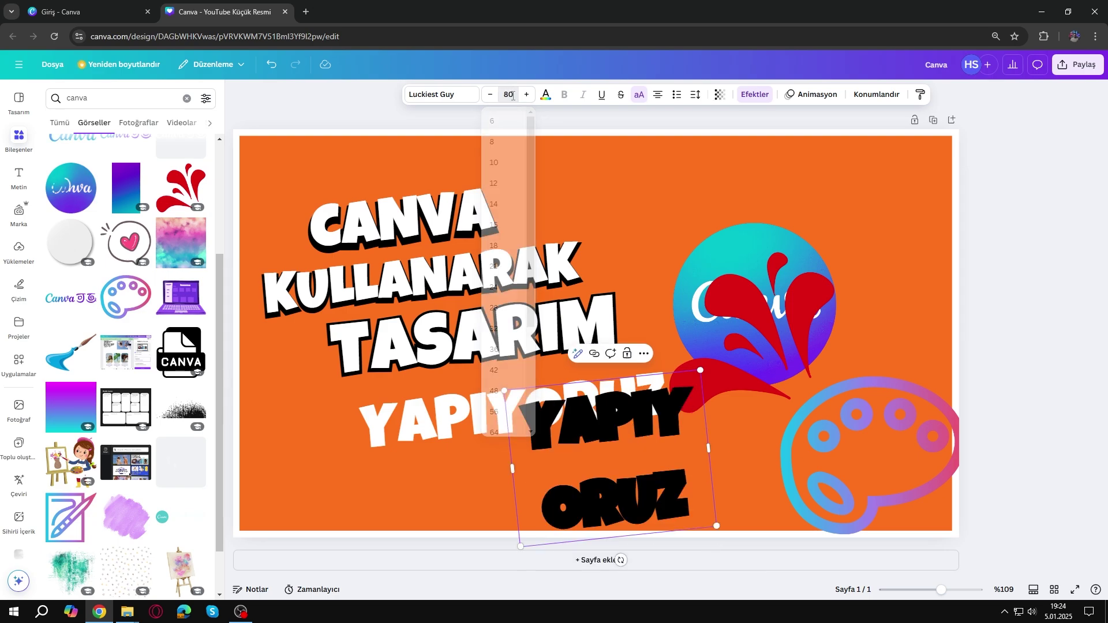
pyautogui.moveTo(925, 399); pyautogui.dragTo(550, 444)
pyautogui.click(722, 469)
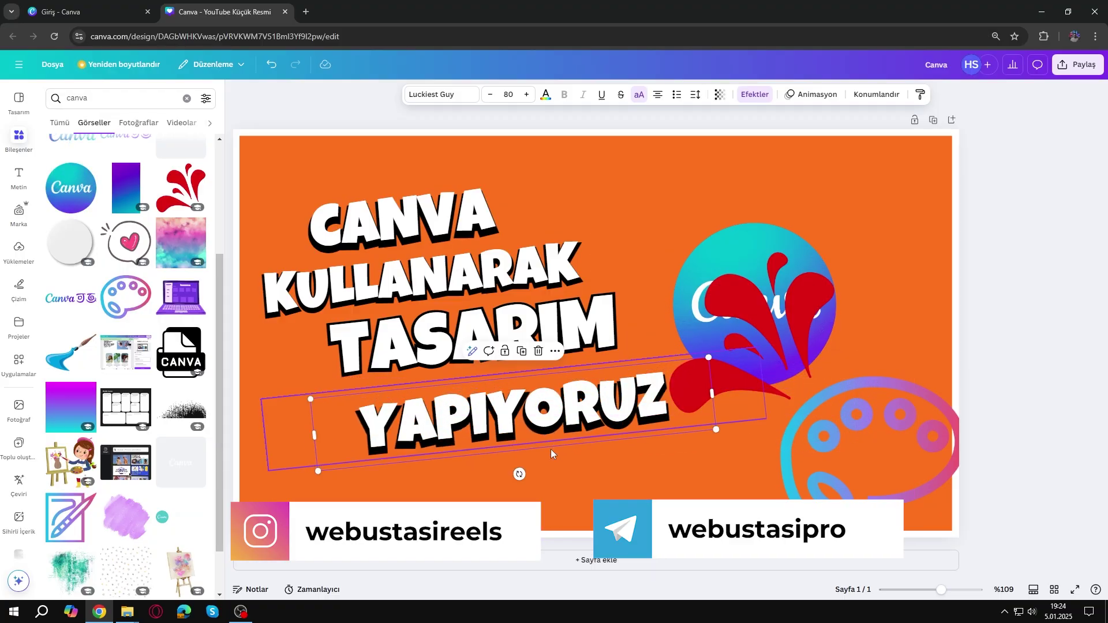
# - Move YAPIYORUZ with its shadow up and left under TASARIM, and nudge the CANVA line slightly down and left
pyautogui.click(556, 491)
pyautogui.click(483, 436)
pyautogui.moveTo(483, 436); pyautogui.dragTo(428, 404)
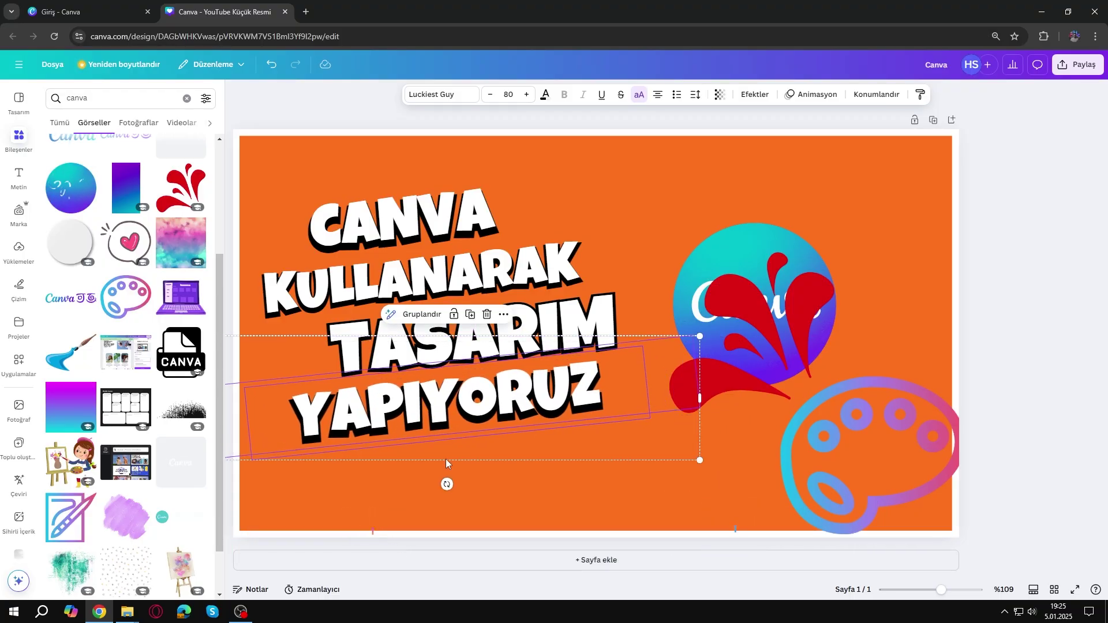
pyautogui.moveTo(496, 173); pyautogui.dragTo(490, 179)
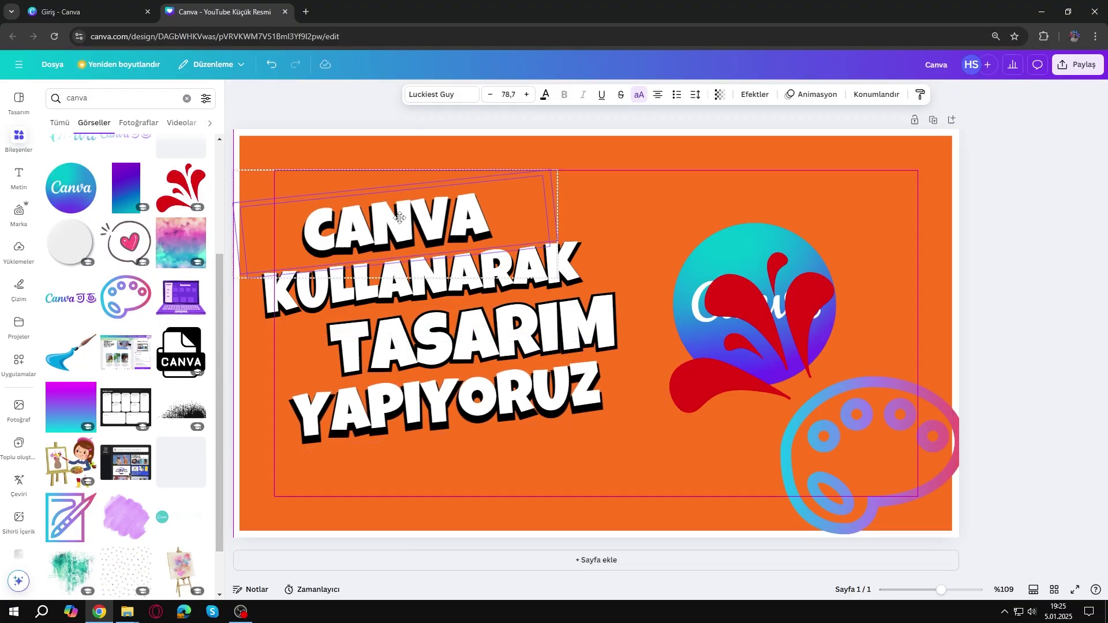
# - Move the red splash graphic to the upper left of the Canva logo and flip it horizontally
pyautogui.moveTo(773, 336); pyautogui.dragTo(670, 275)
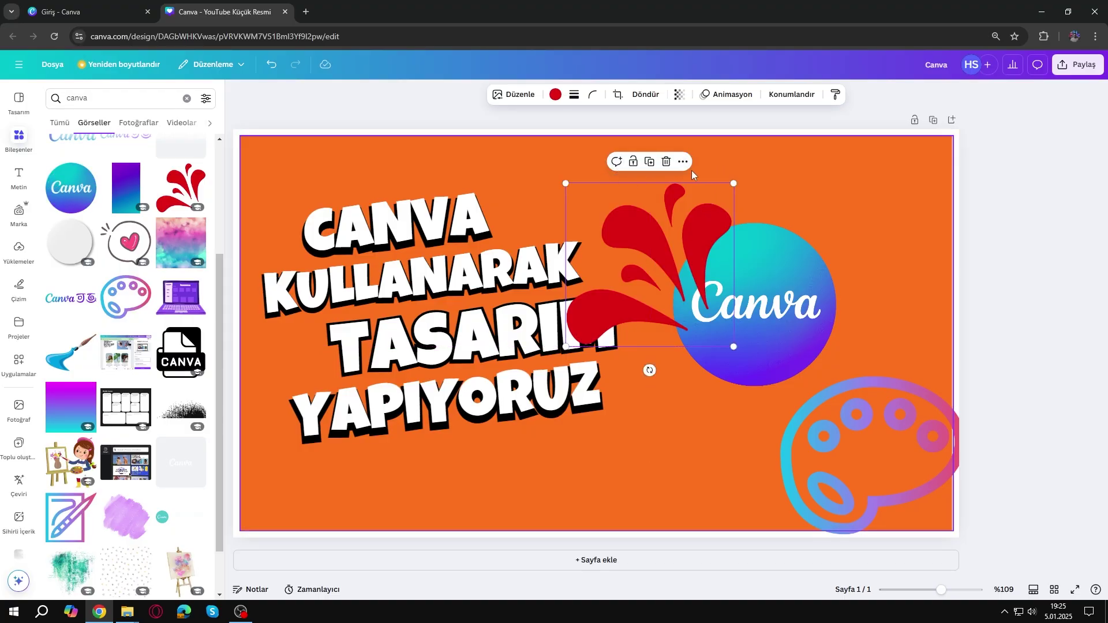
pyautogui.click(615, 163)
pyautogui.click(646, 94)
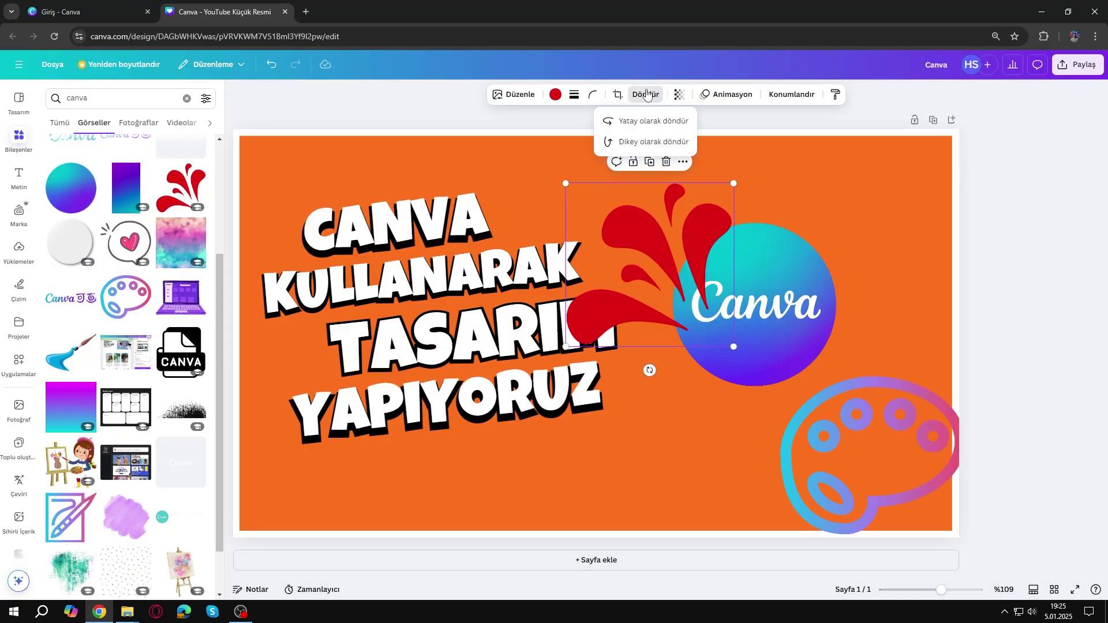
pyautogui.click(656, 120)
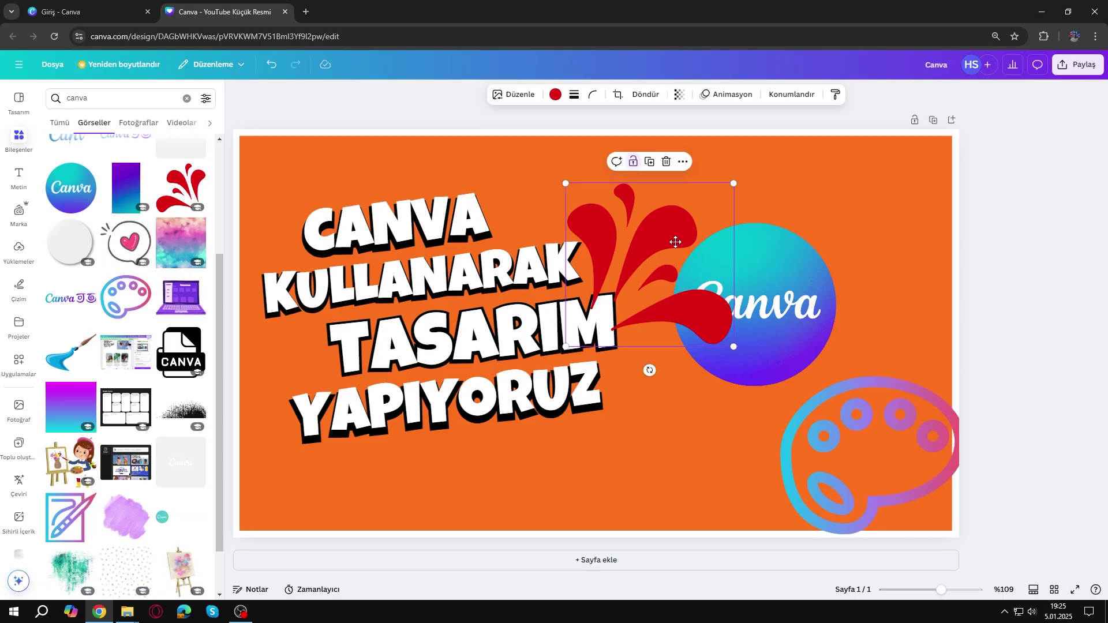
# - Shrink the red splash graphic at the upper right of the Canva logo and nudge the logo up and right
pyautogui.moveTo(643, 251); pyautogui.dragTo(879, 203)
pyautogui.moveTo(970, 136); pyautogui.dragTo(847, 199)
pyautogui.moveTo(785, 280); pyautogui.dragTo(805, 261)
# - Flip the palette graphic vertically and horizontally, shrink it and place it at the lower left of the Canva logo
pyautogui.moveTo(851, 494); pyautogui.dragTo(721, 433)
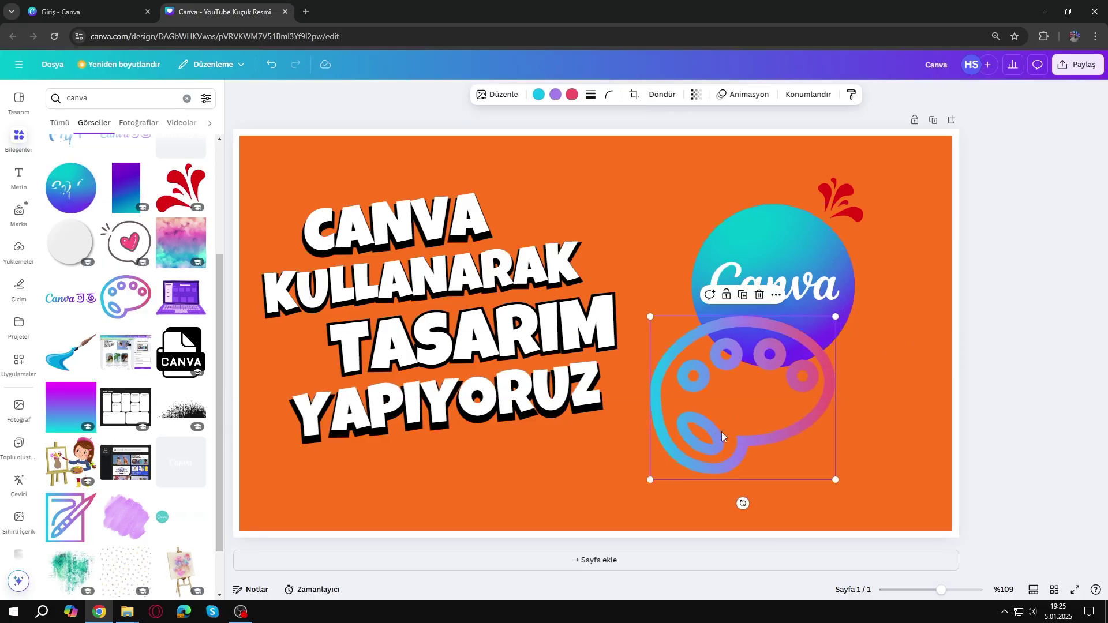
pyautogui.click(664, 94)
pyautogui.click(663, 120)
pyautogui.click(671, 143)
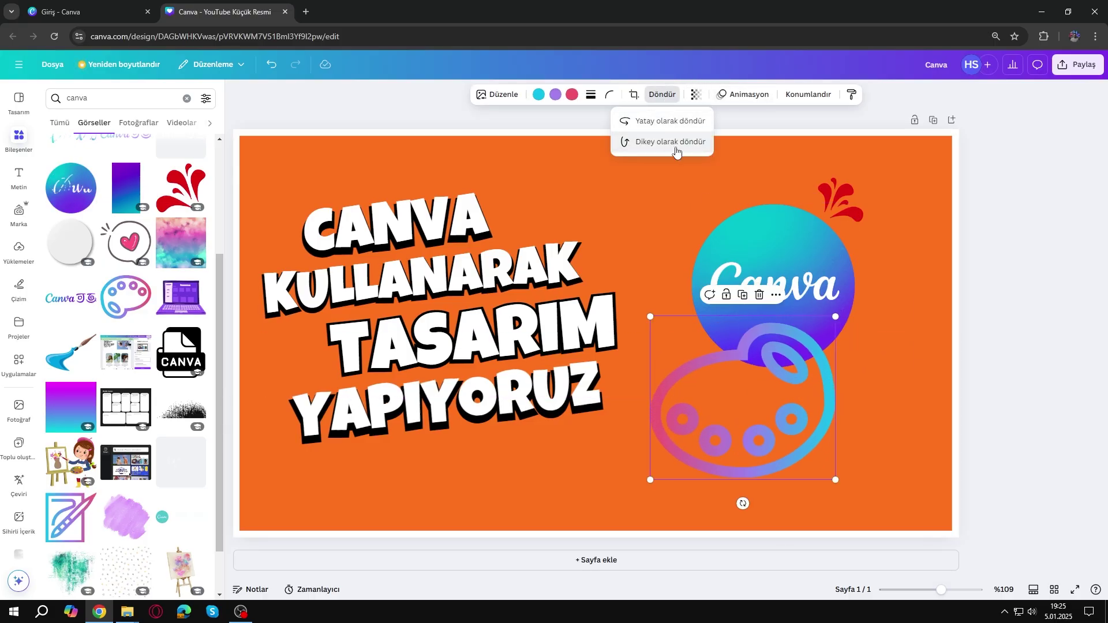
pyautogui.click(779, 407)
pyautogui.click(662, 94)
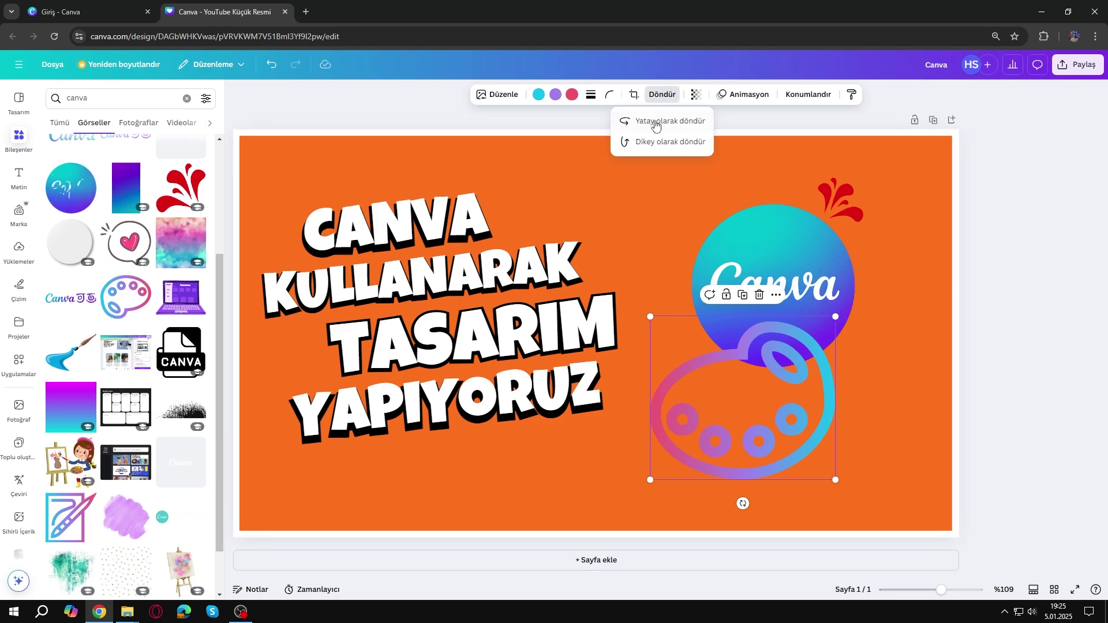
pyautogui.click(655, 123)
pyautogui.moveTo(832, 316); pyautogui.dragTo(727, 399)
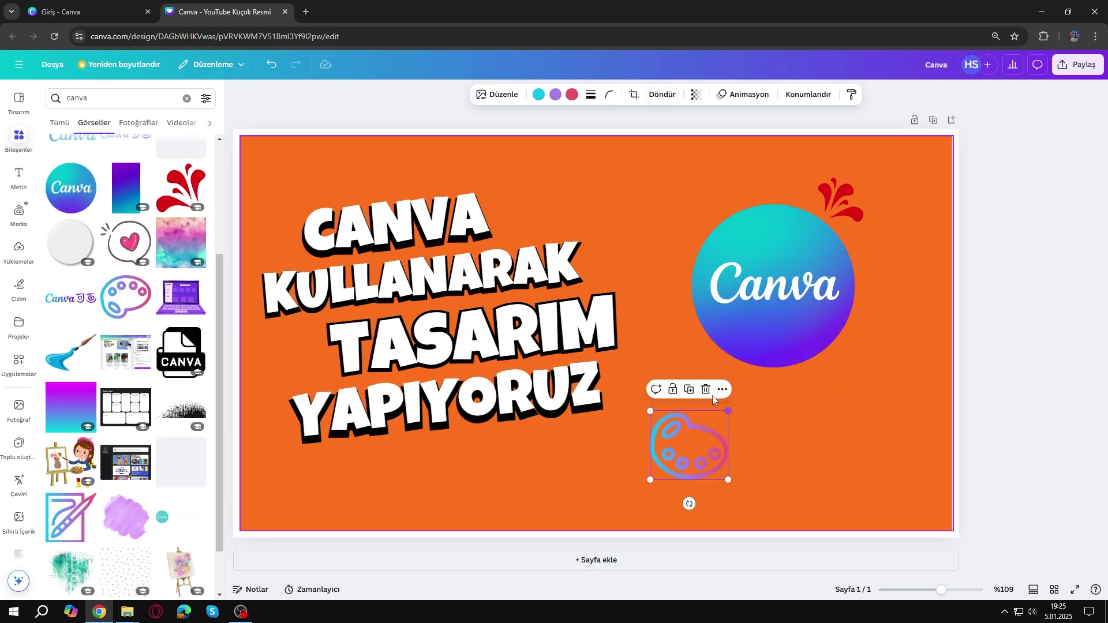
pyautogui.moveTo(705, 447); pyautogui.dragTo(736, 383)
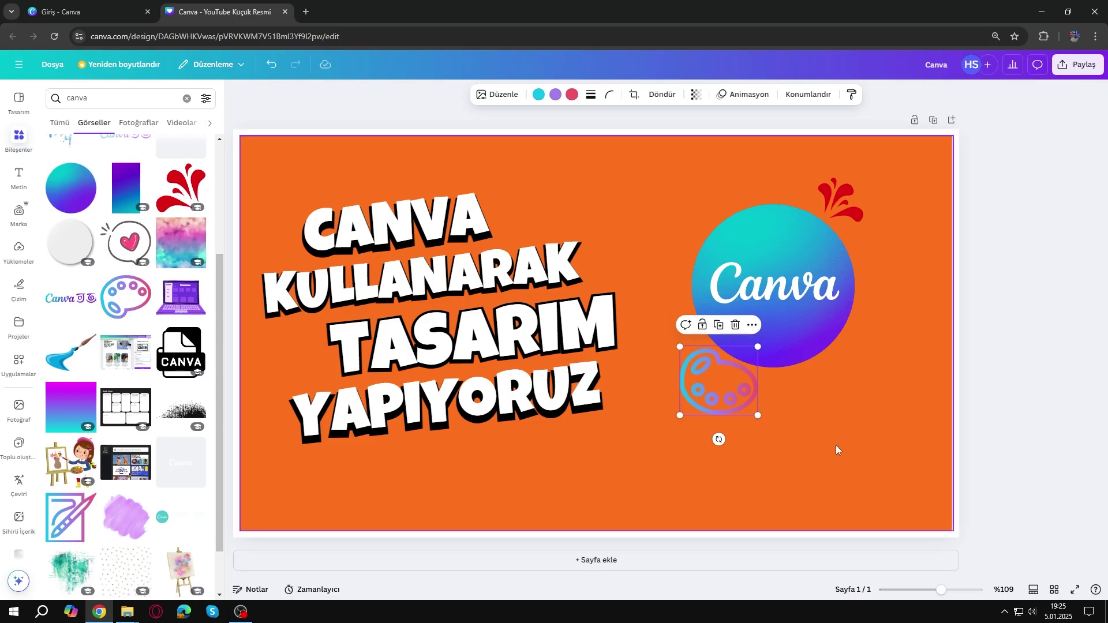
pyautogui.click(835, 444)
# - Apply the Parlak shadow effect to the round Canva logo
pyautogui.click(770, 262)
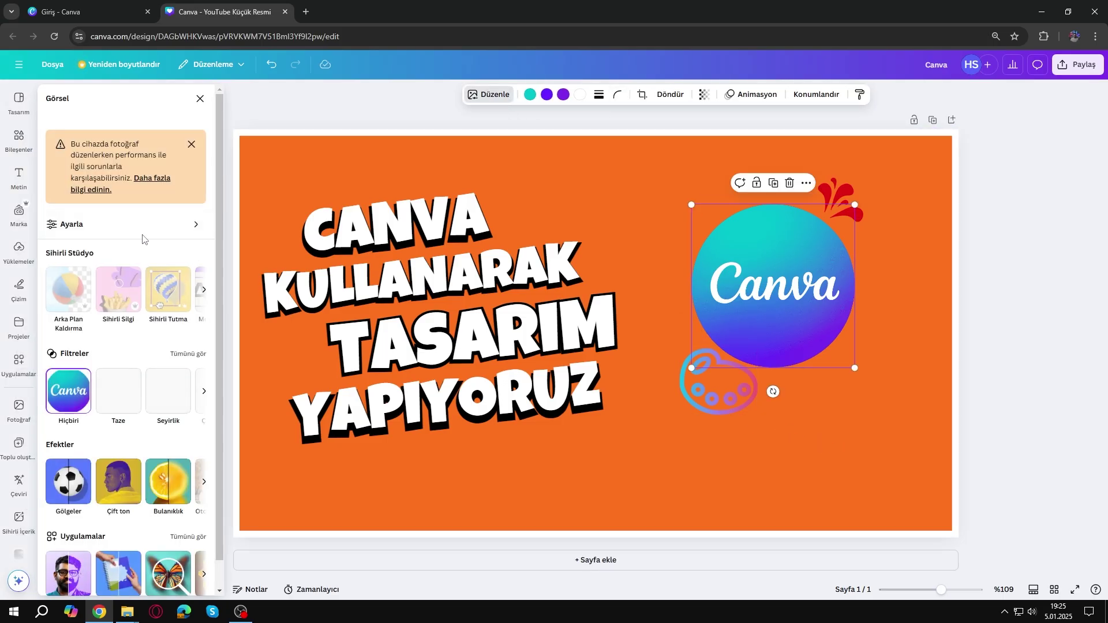
pyautogui.scroll(-1, 167, 319)
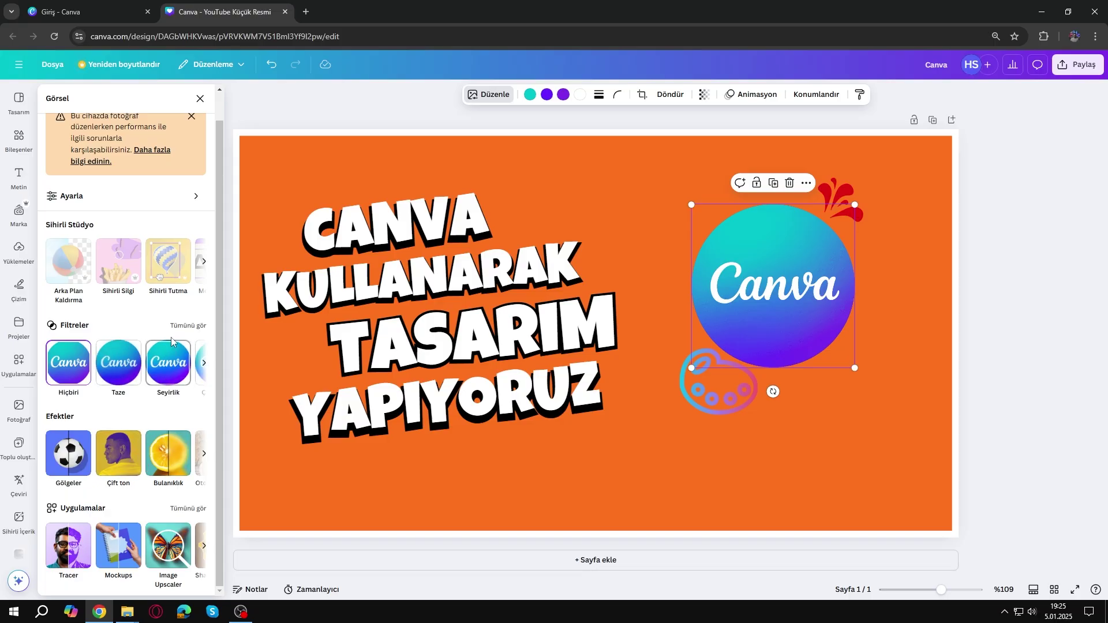
pyautogui.click(77, 454)
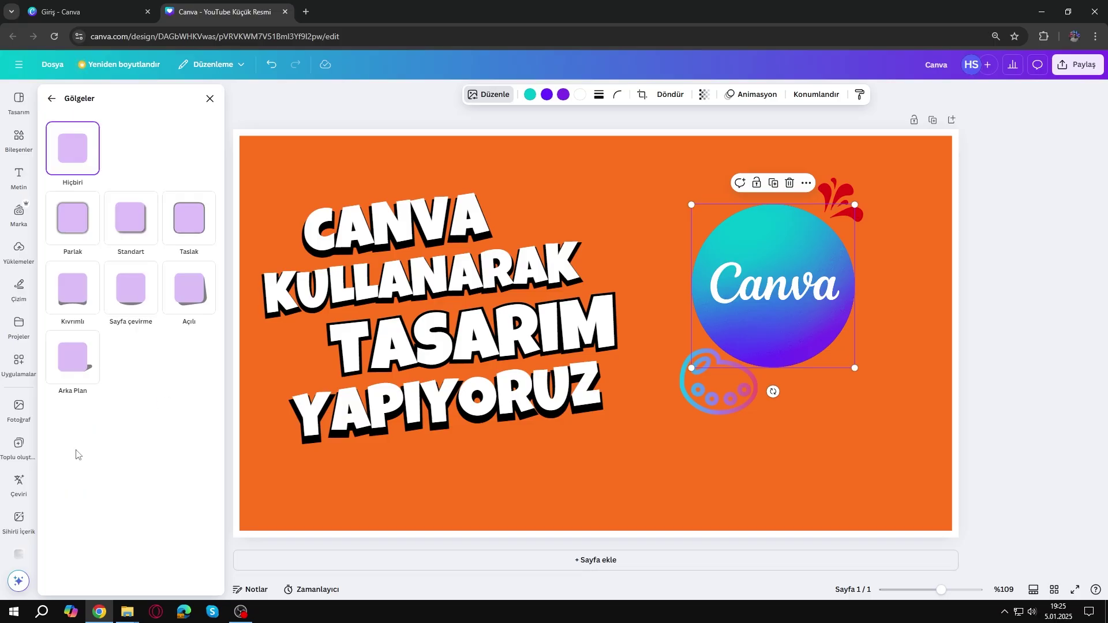
pyautogui.click(91, 221)
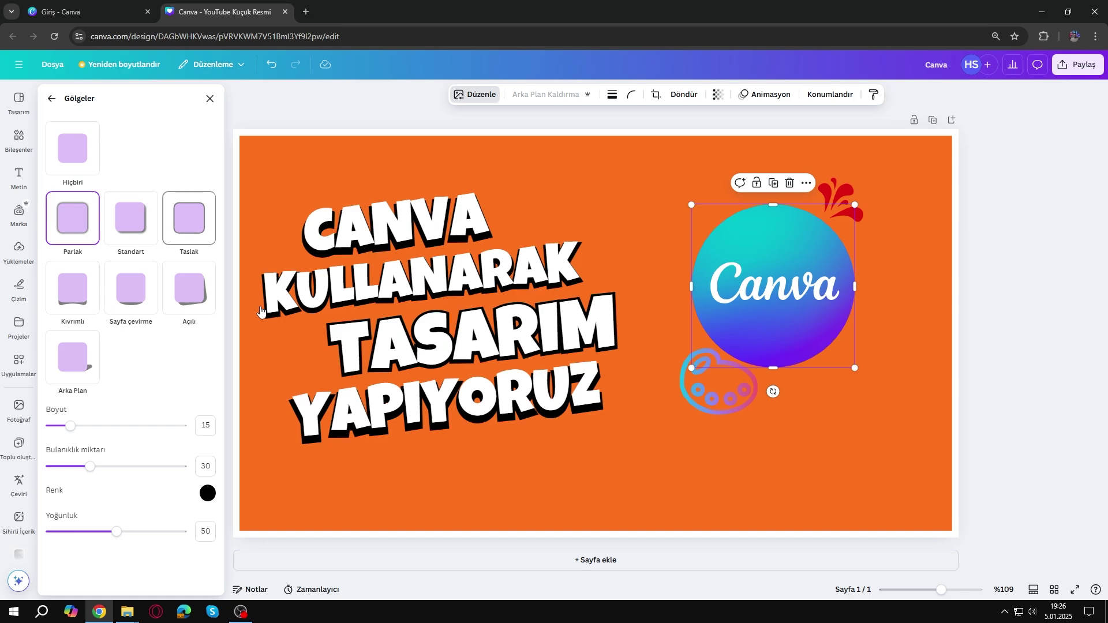
pyautogui.press('Escape')
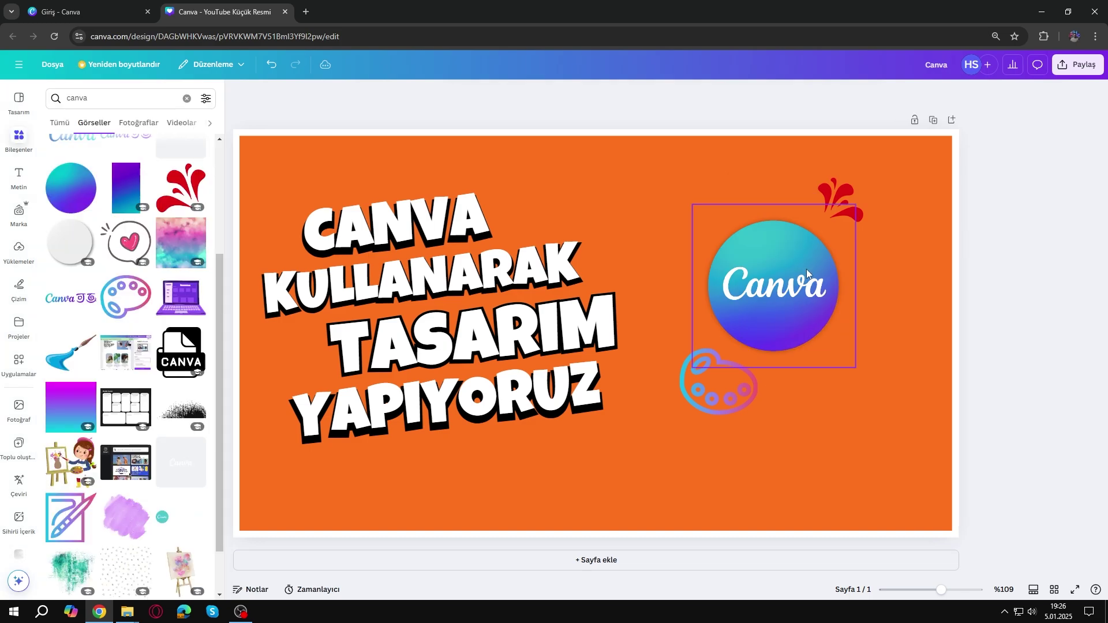
# - Delete the palette graphic and move the Canva logo slightly down and left
pyautogui.keyDown('ctrl'); pyautogui.scroll(-2, 819, 327); pyautogui.keyUp('ctrl')
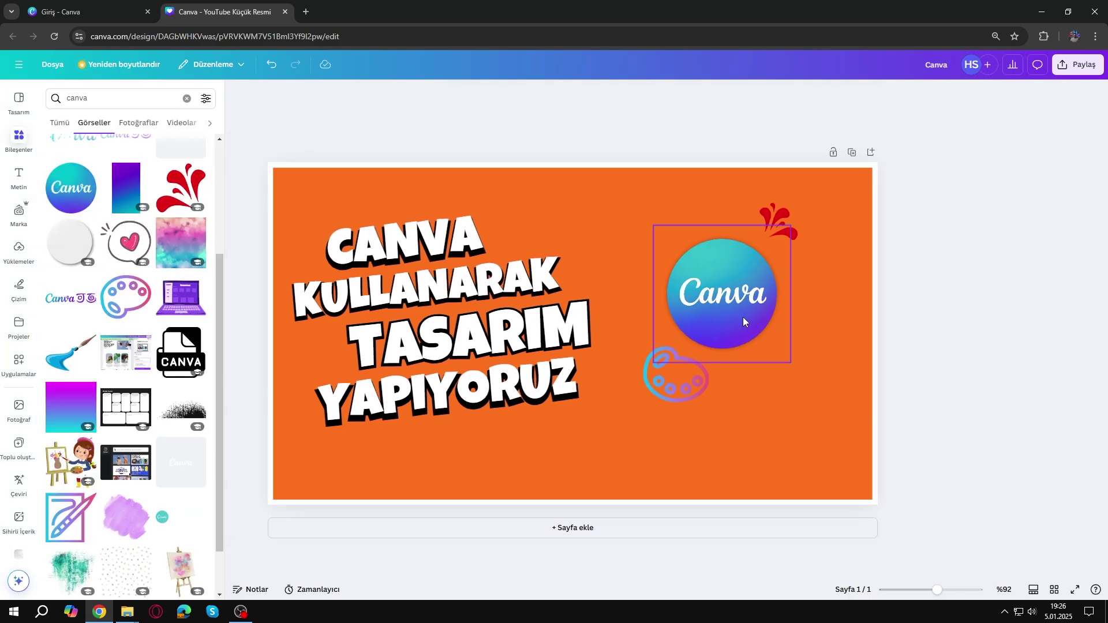
pyautogui.keyDown('ctrl'); pyautogui.scroll(2, 742, 319); pyautogui.keyUp('ctrl')
pyautogui.click(707, 403)
pyautogui.press('Delete')
pyautogui.moveTo(793, 336); pyautogui.dragTo(788, 339)
pyautogui.click(852, 213)
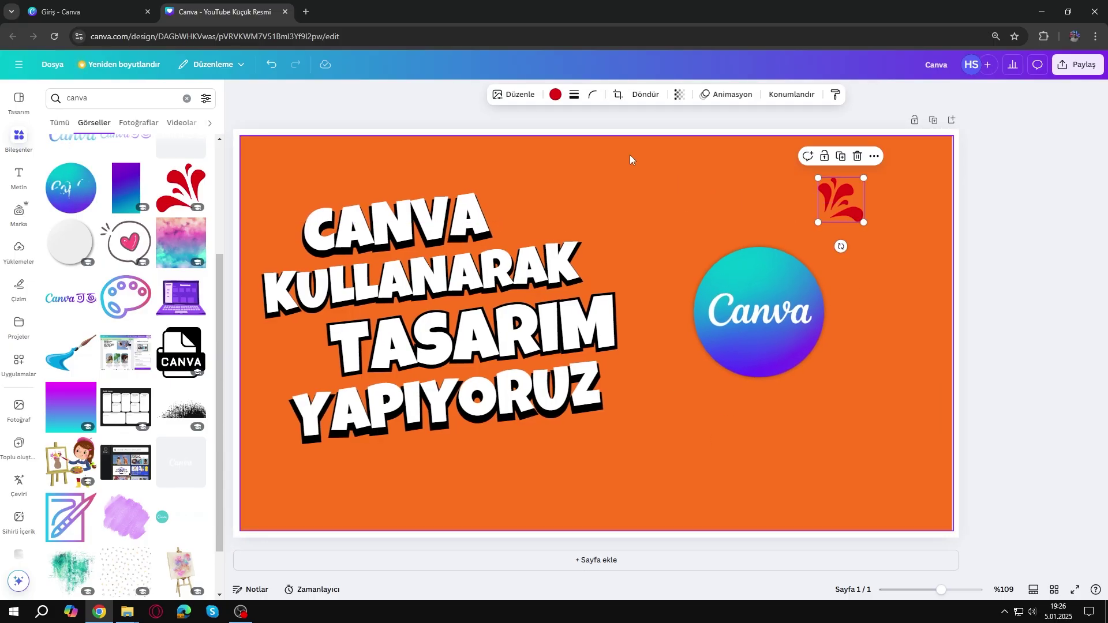
# - Unlock the orange background shape and change its fill to the lighter violet default color
pyautogui.click(593, 159)
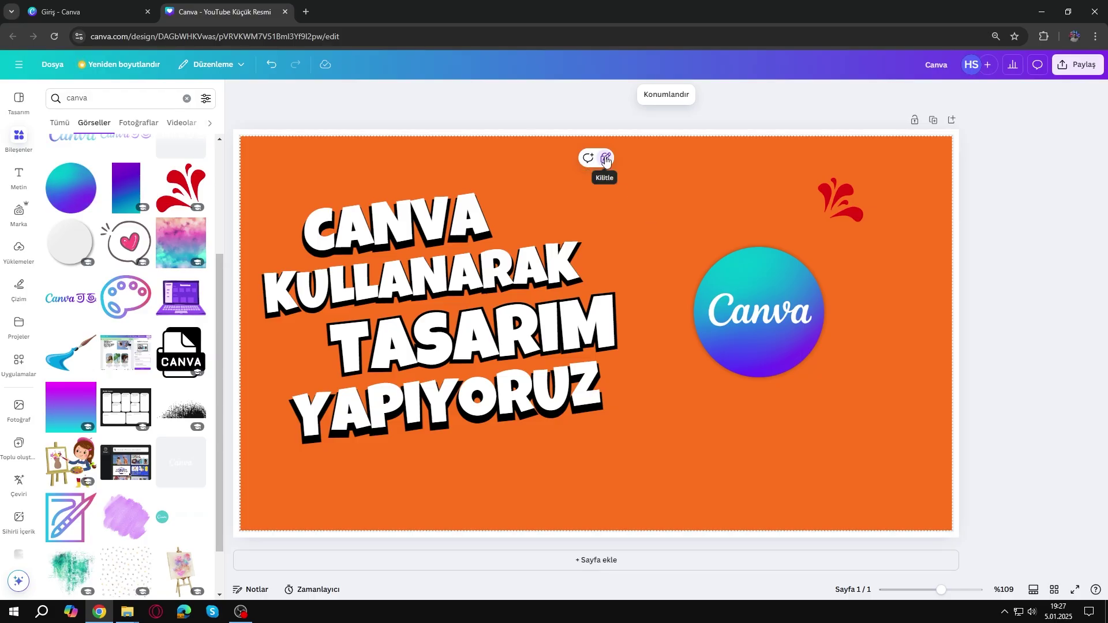
pyautogui.click(718, 489)
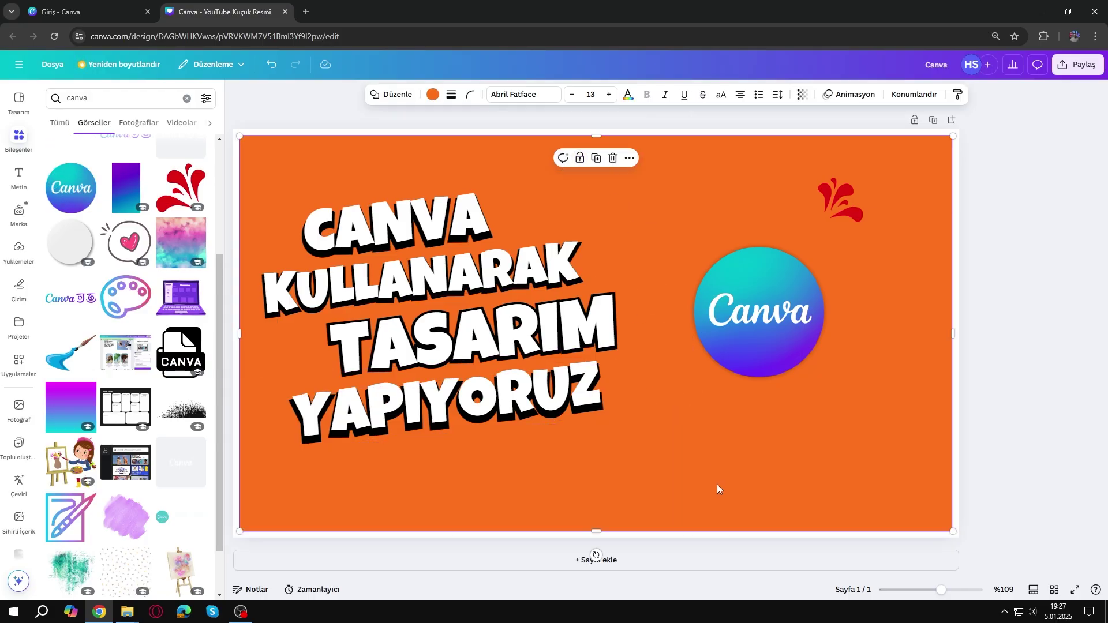
pyautogui.click(432, 95)
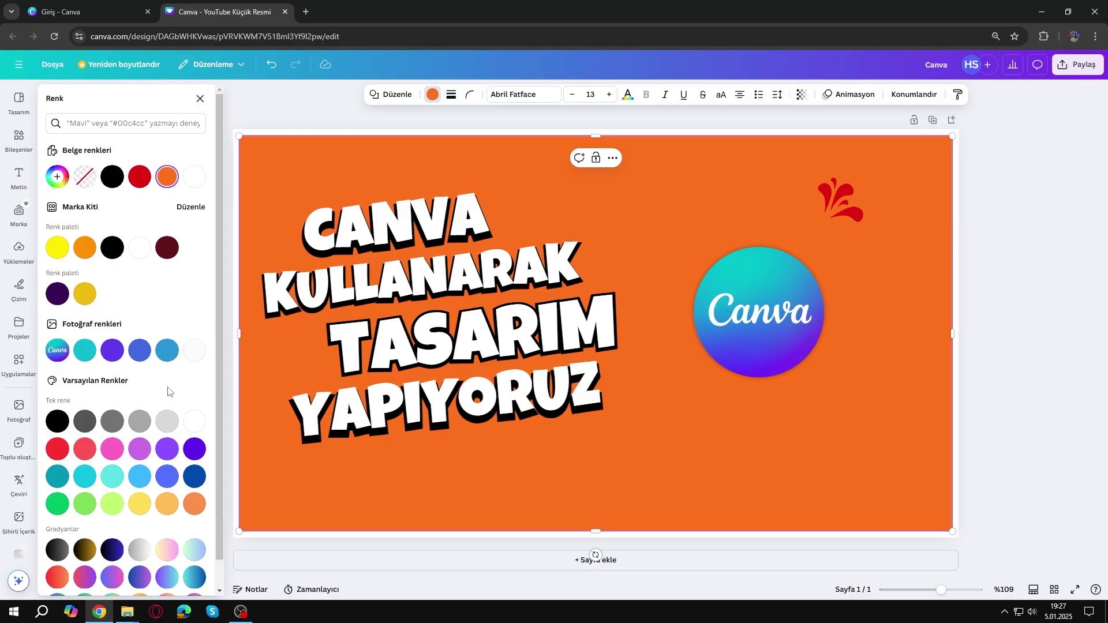
pyautogui.click(194, 449)
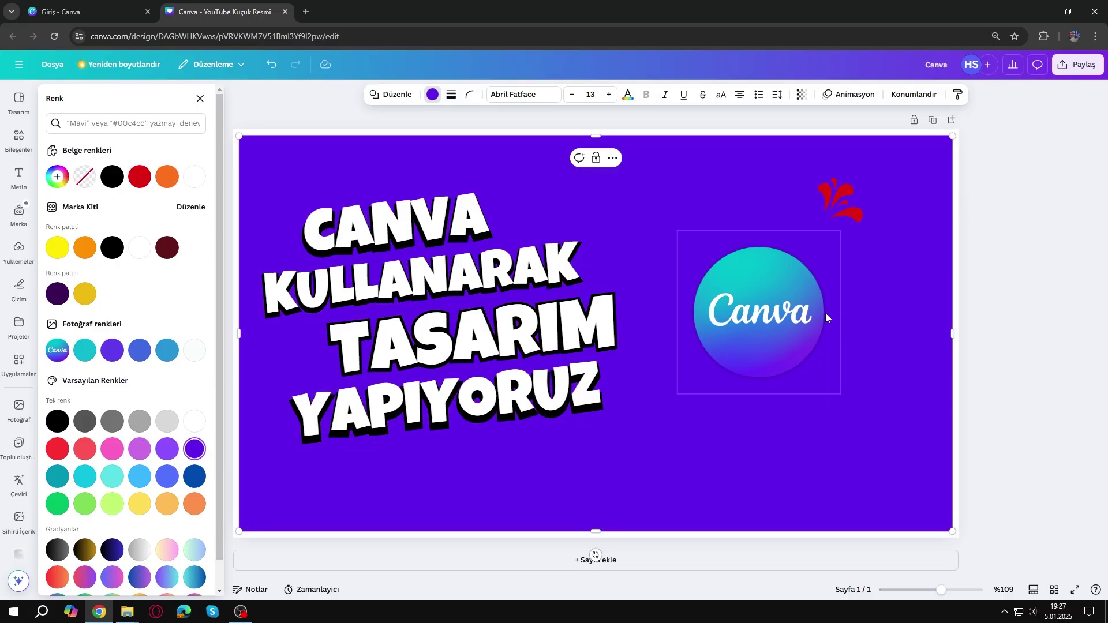
pyautogui.click(171, 453)
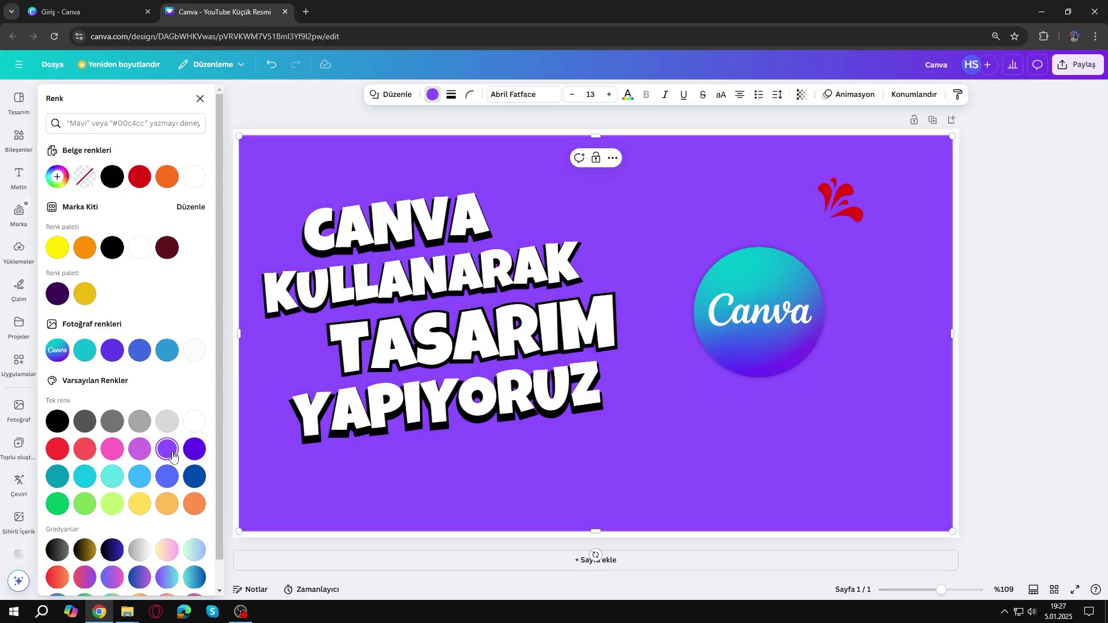
# - Recolor the red splash graphic black
pyautogui.click(852, 204)
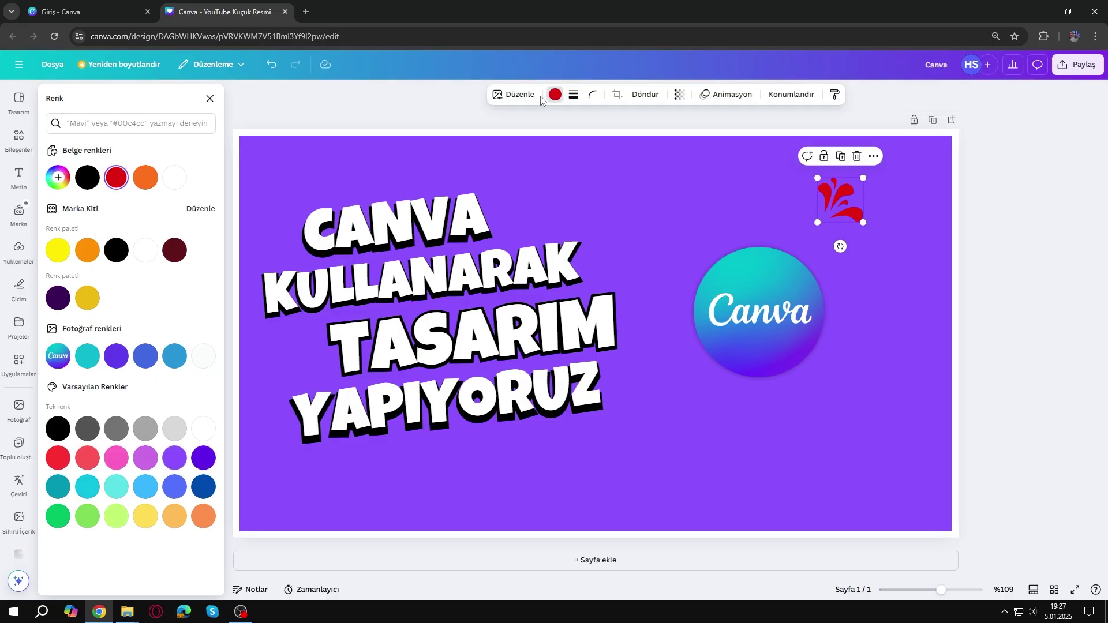
pyautogui.click(551, 97)
pyautogui.click(553, 97)
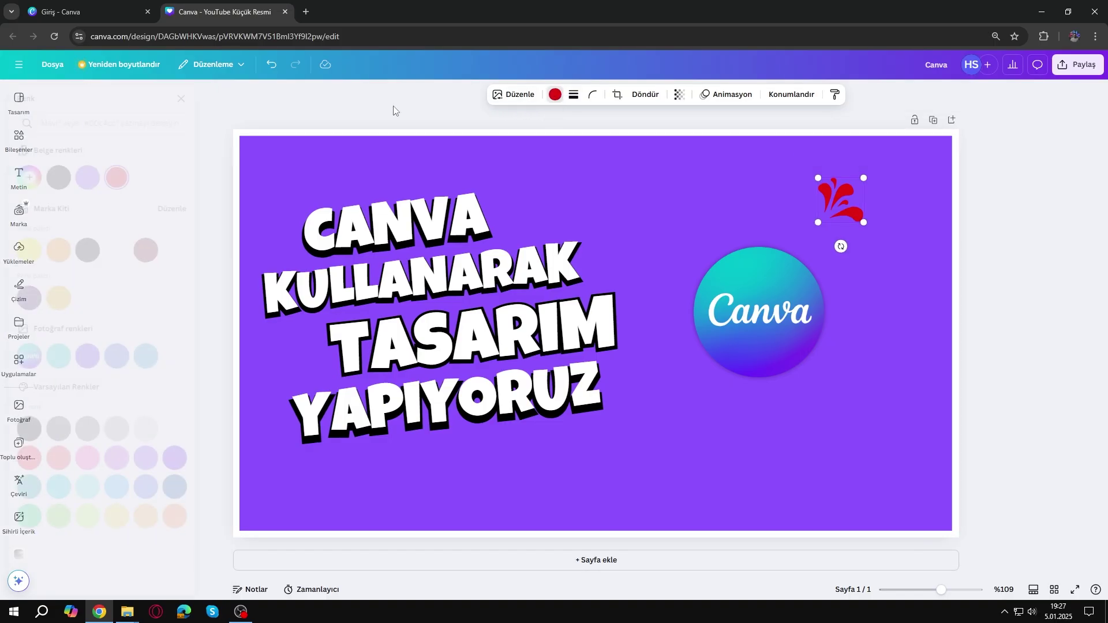
pyautogui.click(87, 179)
pyautogui.press('Escape')
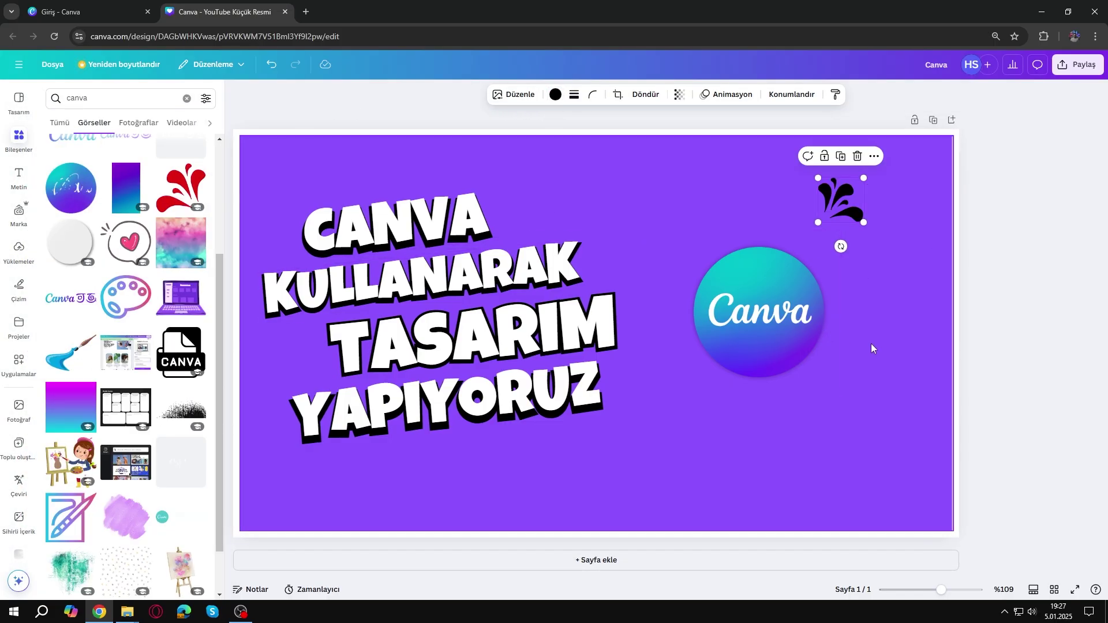
# - Stretch the violet background shape past the right edge of the page so it covers the white border there
pyautogui.click(958, 137)
pyautogui.moveTo(953, 142); pyautogui.dragTo(1029, 138)
pyautogui.click(969, 296)
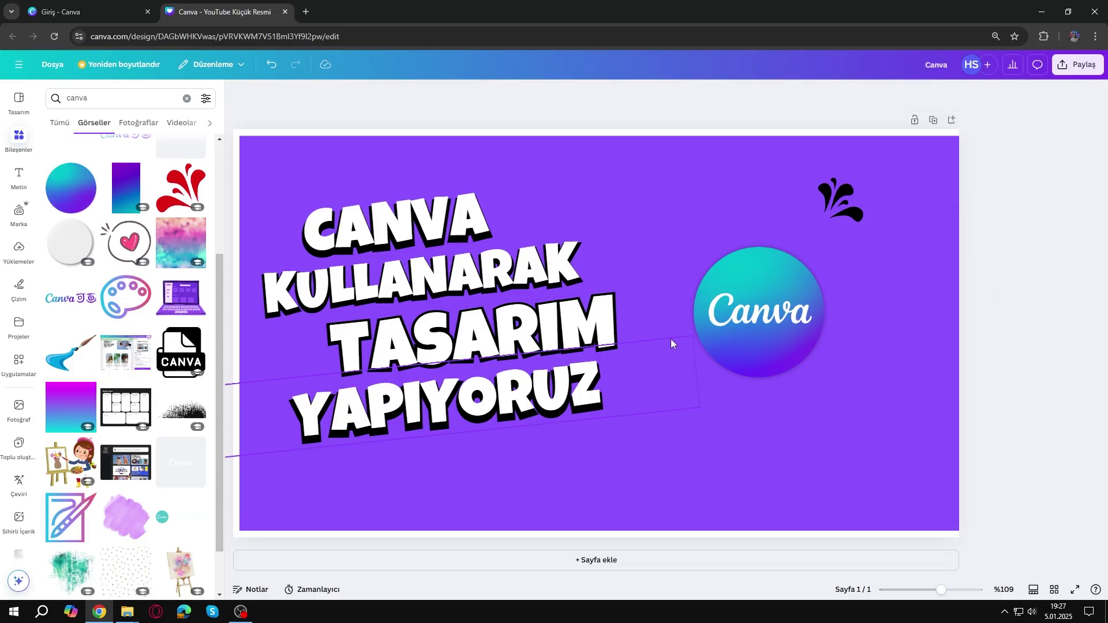
# - Replace the round logo with the black CANVA file icon and nudge the black splash slightly down and right
pyautogui.moveTo(181, 376); pyautogui.dragTo(714, 315)
pyautogui.click(839, 198)
pyautogui.moveTo(840, 198); pyautogui.dragTo(844, 209)
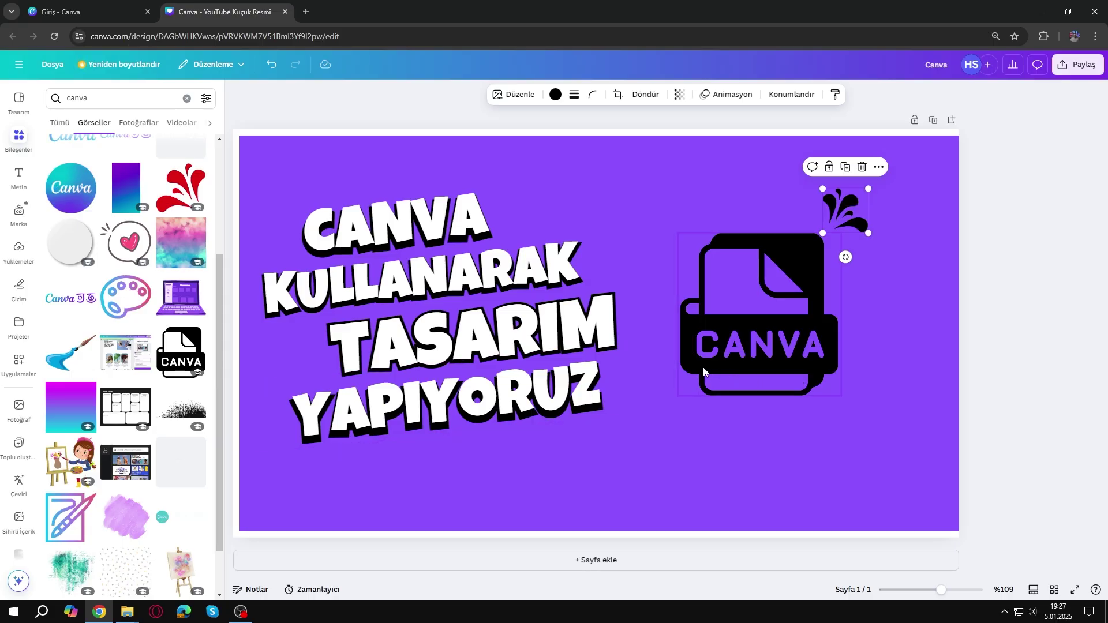
# - Create a new YouTube Outro (1080p) design and apply the Red and Blue Modern YouTube Intro Video template
pyautogui.click(284, 13)
pyautogui.scroll(-6, 553, 254)
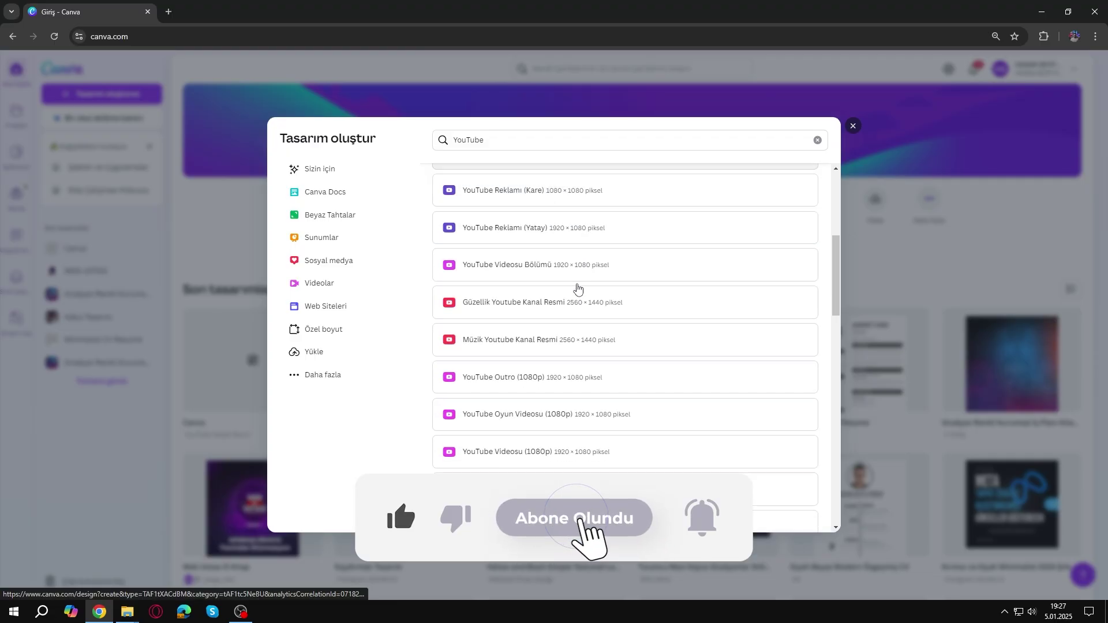
pyautogui.click(585, 318)
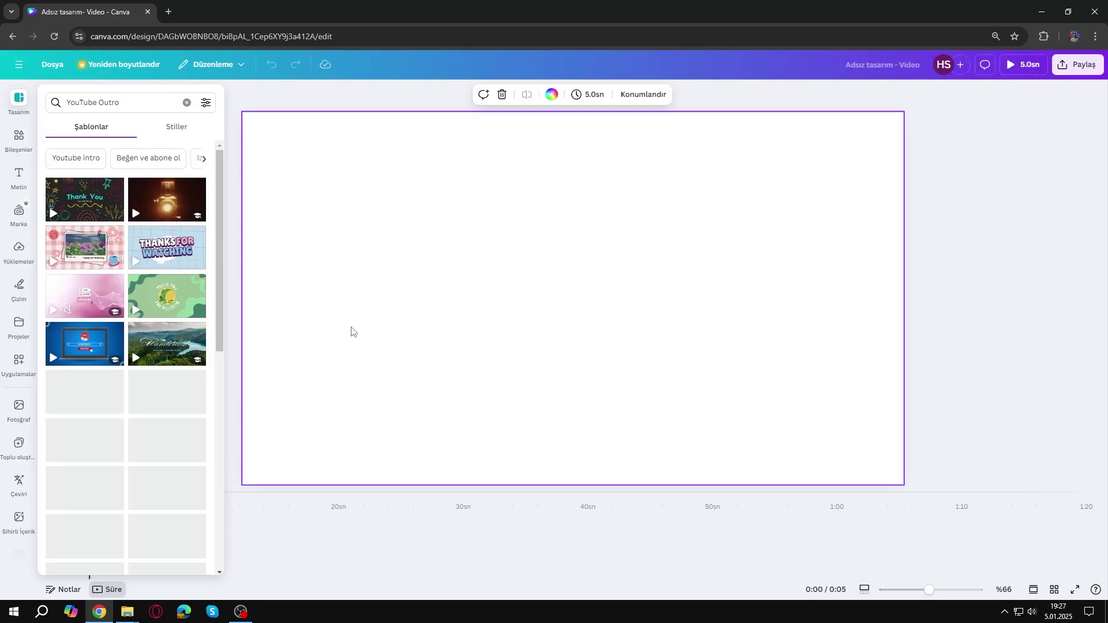
pyautogui.click(90, 344)
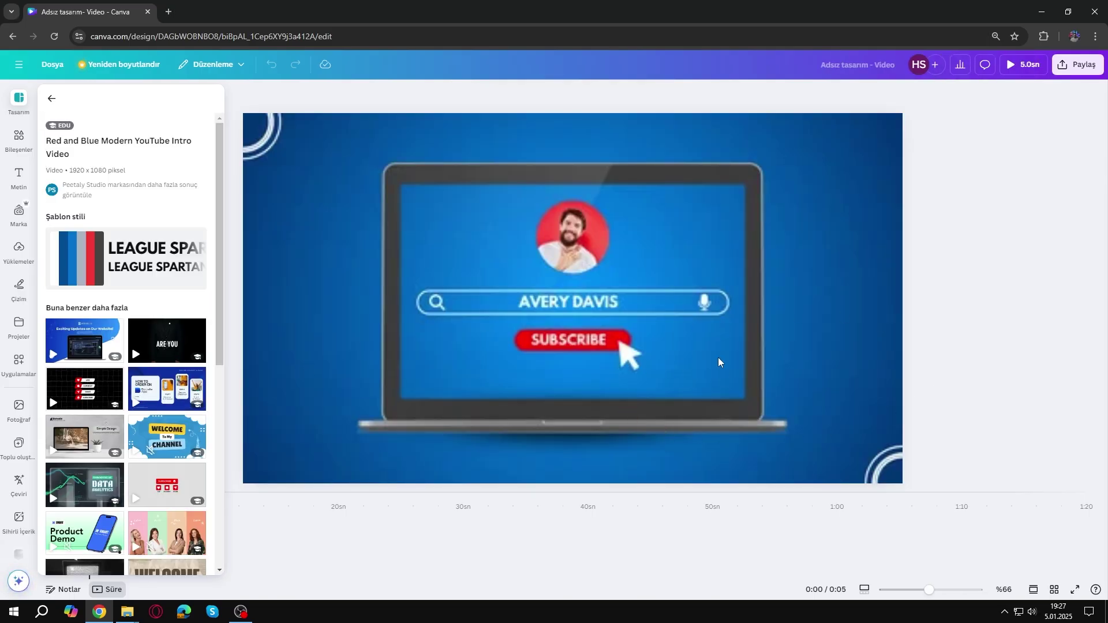
# - Go to the 0:02 point of the video and replace the placeholder name in the search bar with "Web Ustası"
pyautogui.click(668, 350)
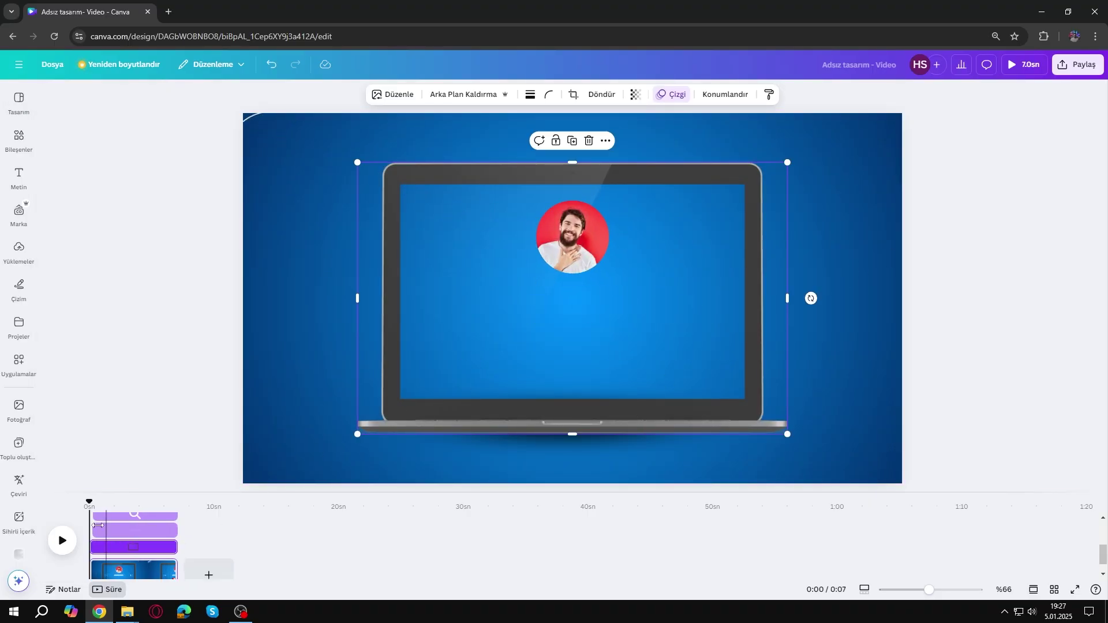
pyautogui.moveTo(96, 503); pyautogui.dragTo(122, 502)
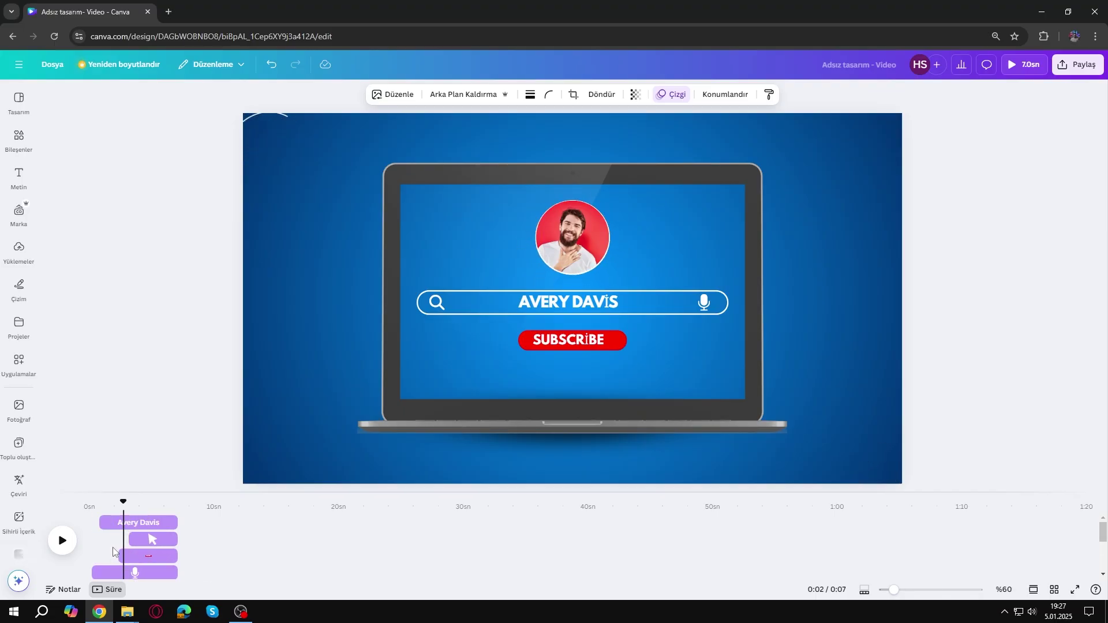
pyautogui.doubleClick(573, 305)
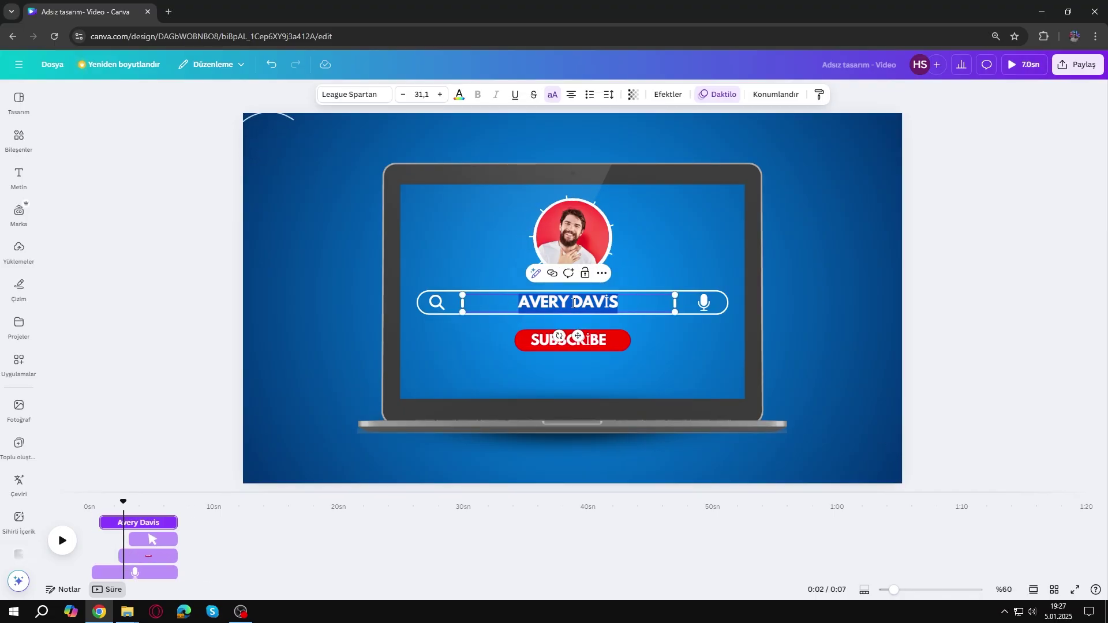
pyautogui.write('Web Usta')
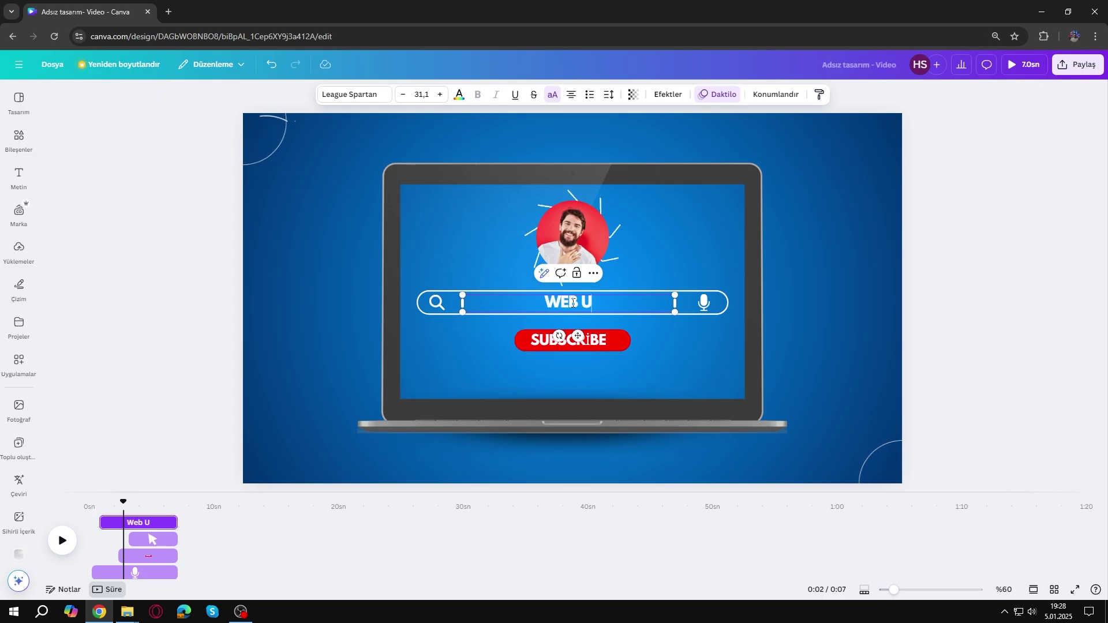
pyautogui.write('sı')
pyautogui.click(690, 388)
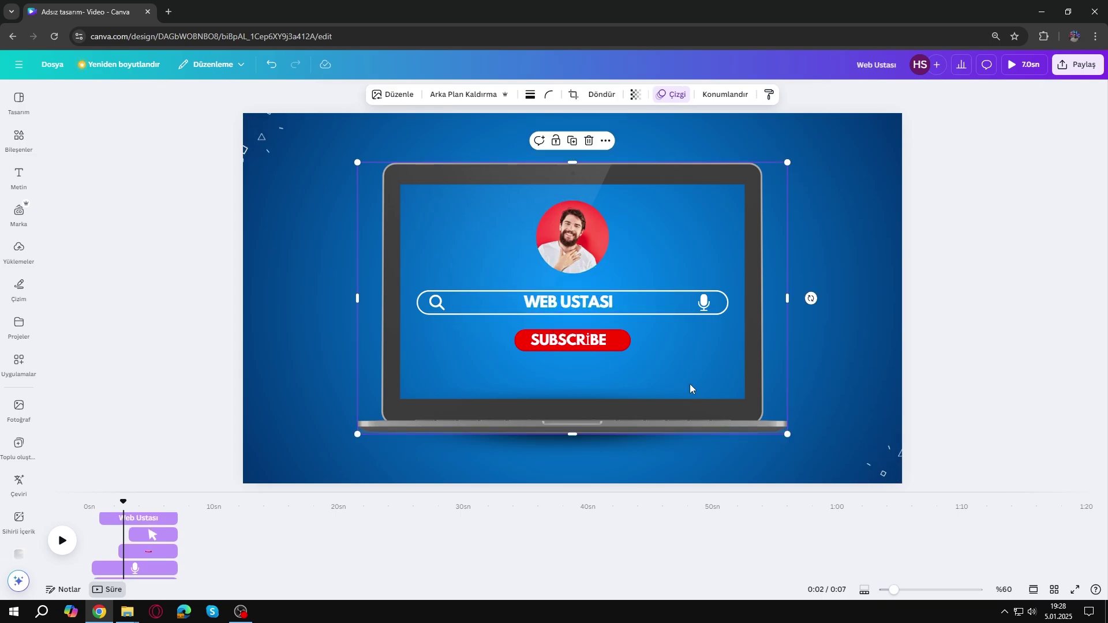
# - Replace the SUBSCRIBE text on the red button with "ABONE OL"
pyautogui.click(577, 340)
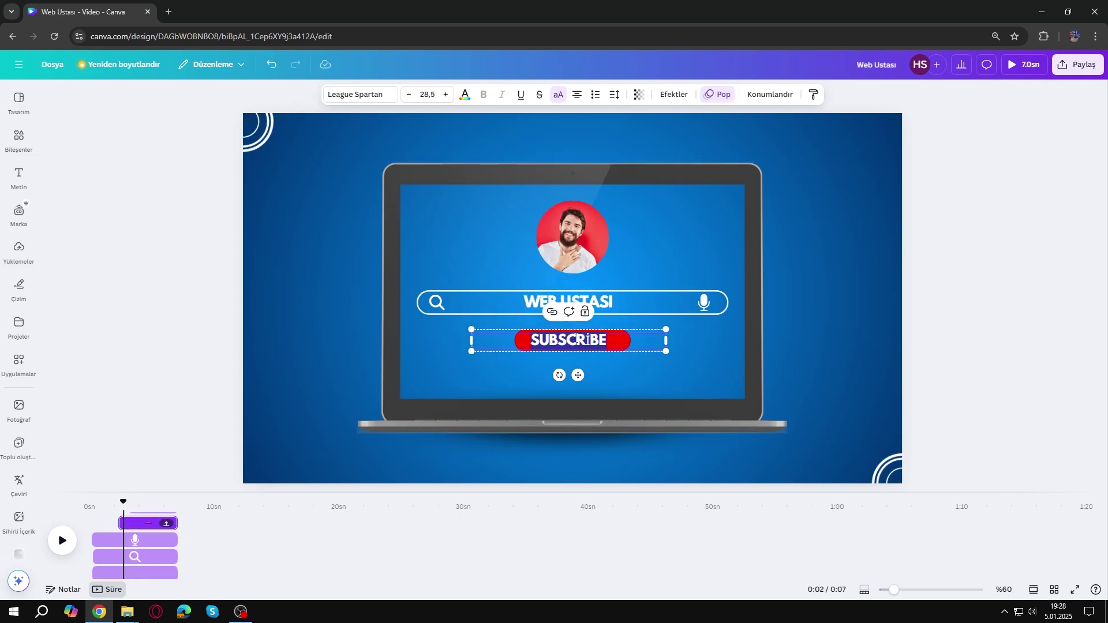
pyautogui.write('ABONE OL')
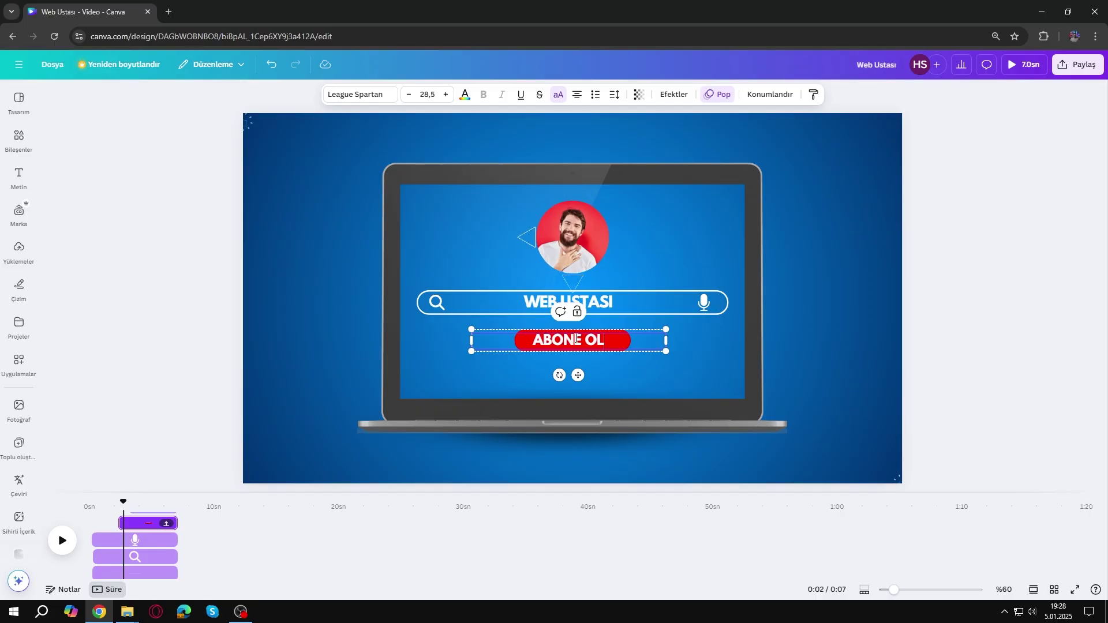
pyautogui.click(993, 339)
# - Go to the 0:07 end of the video and replace the man's photo in the round frame with the Web Ustası logo
pyautogui.moveTo(123, 502); pyautogui.dragTo(177, 510)
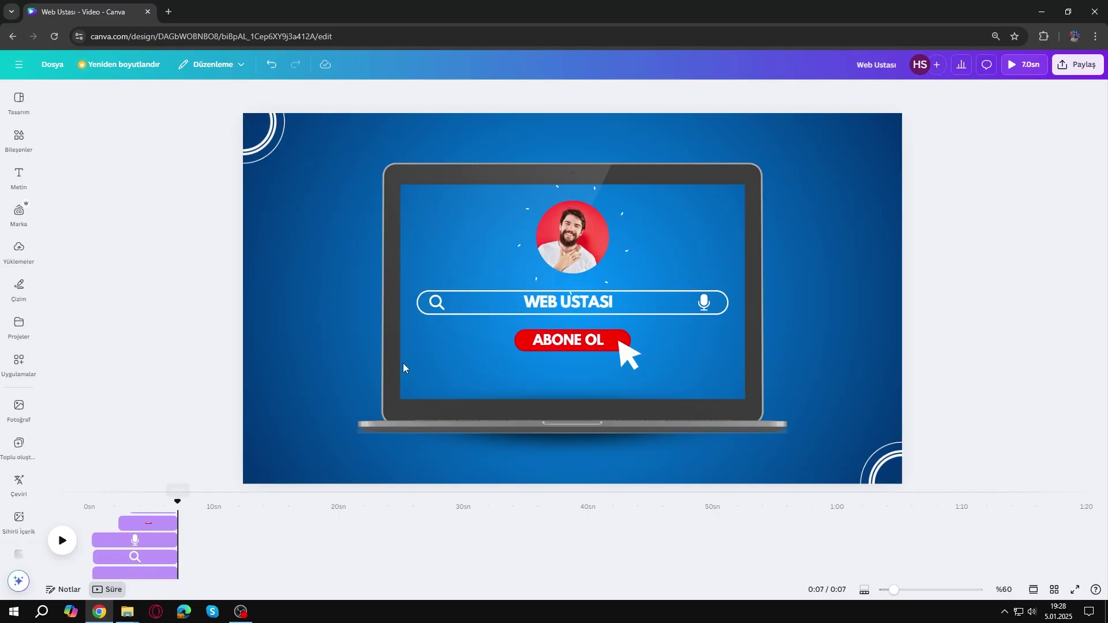
pyautogui.doubleClick(606, 231)
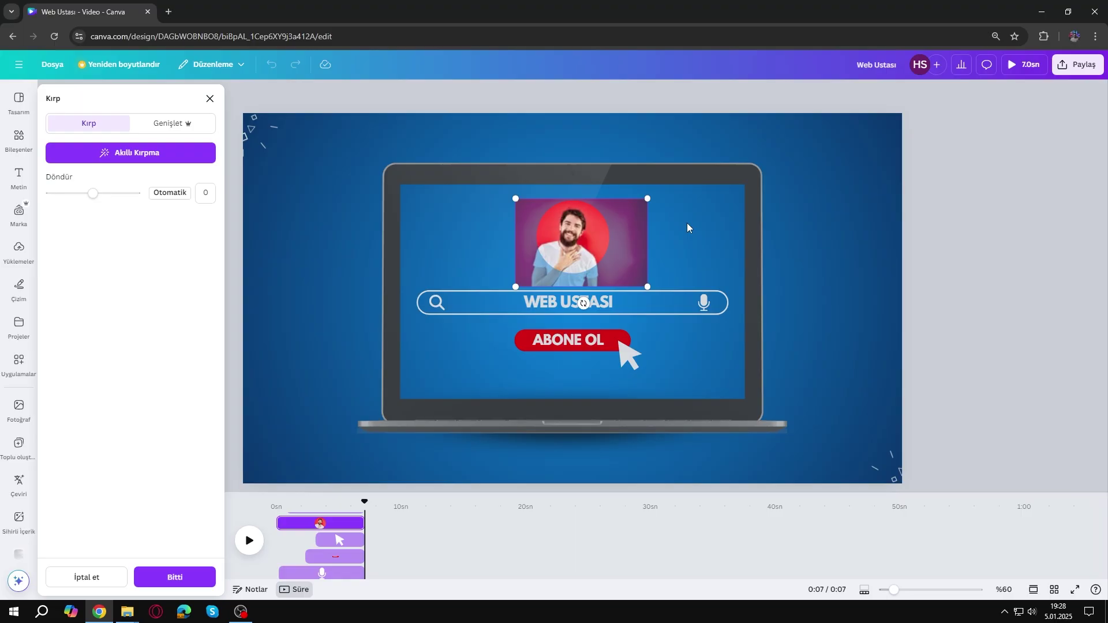
pyautogui.click(555, 203)
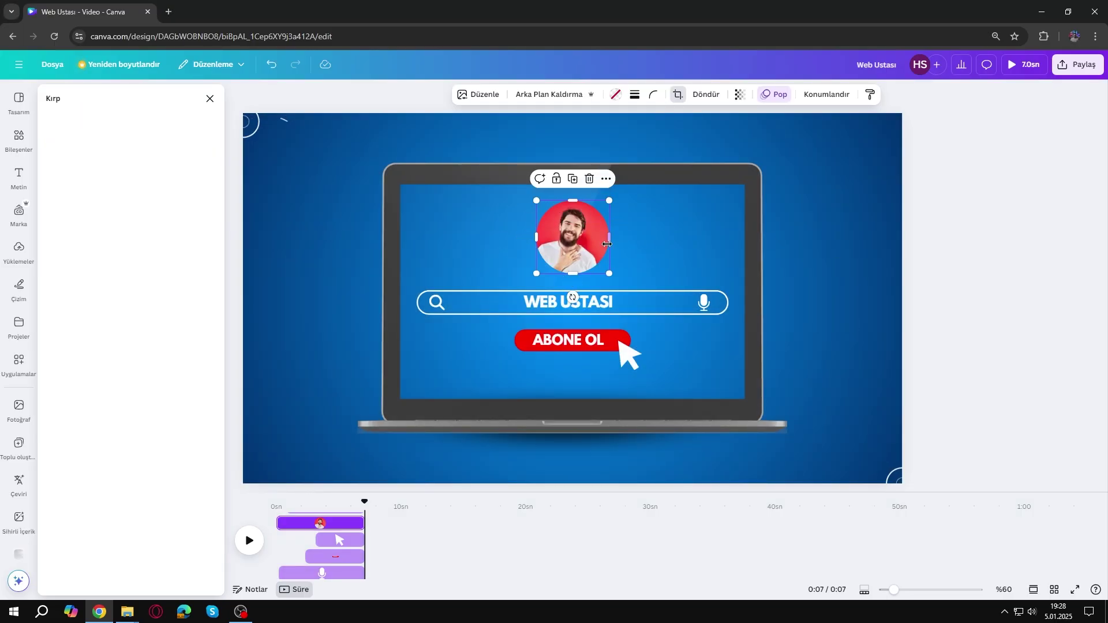
pyautogui.hotkey('ctrl', 'v')
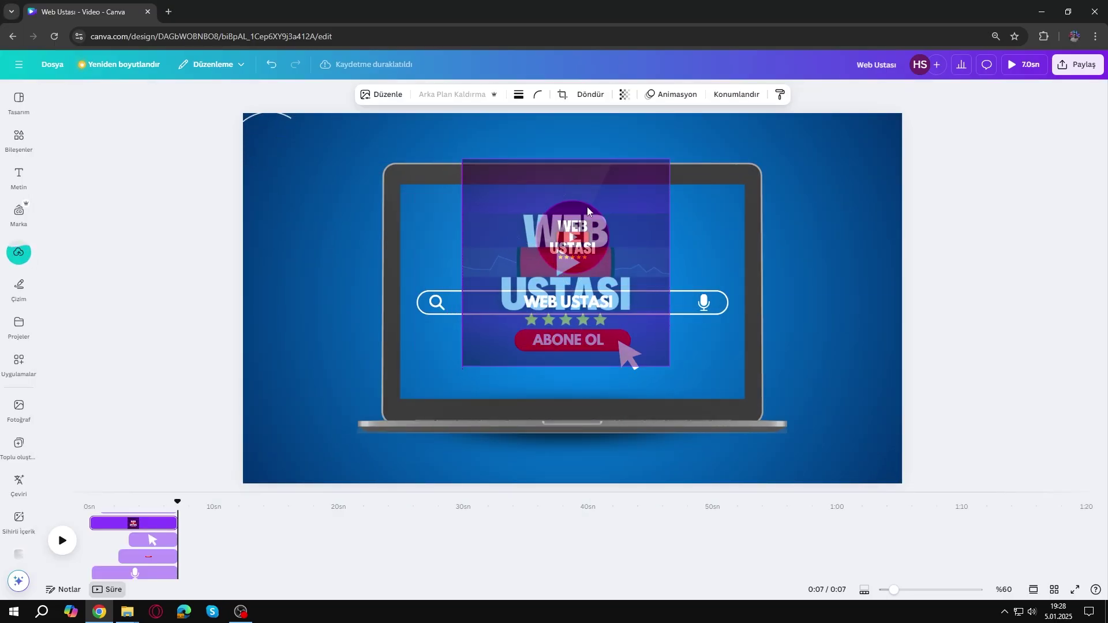
pyautogui.hotkey('ctrl', 'z')
# - Set the outro's background colour to black and go back to the 0:01 point of the video
pyautogui.click(422, 181)
pyautogui.click(326, 195)
pyautogui.click(486, 94)
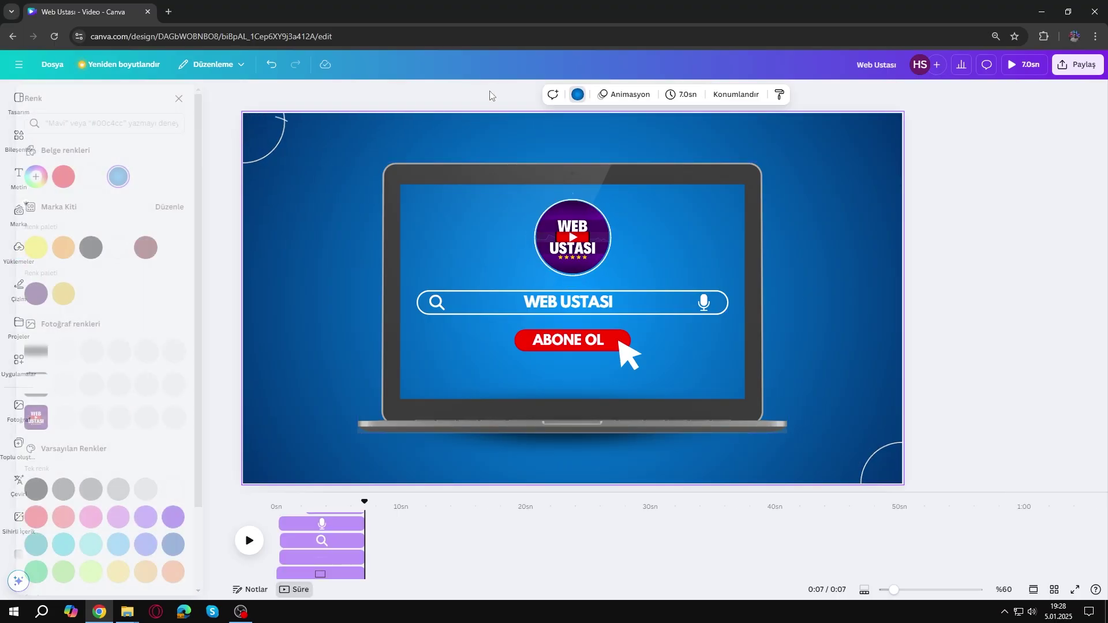
pyautogui.click(93, 176)
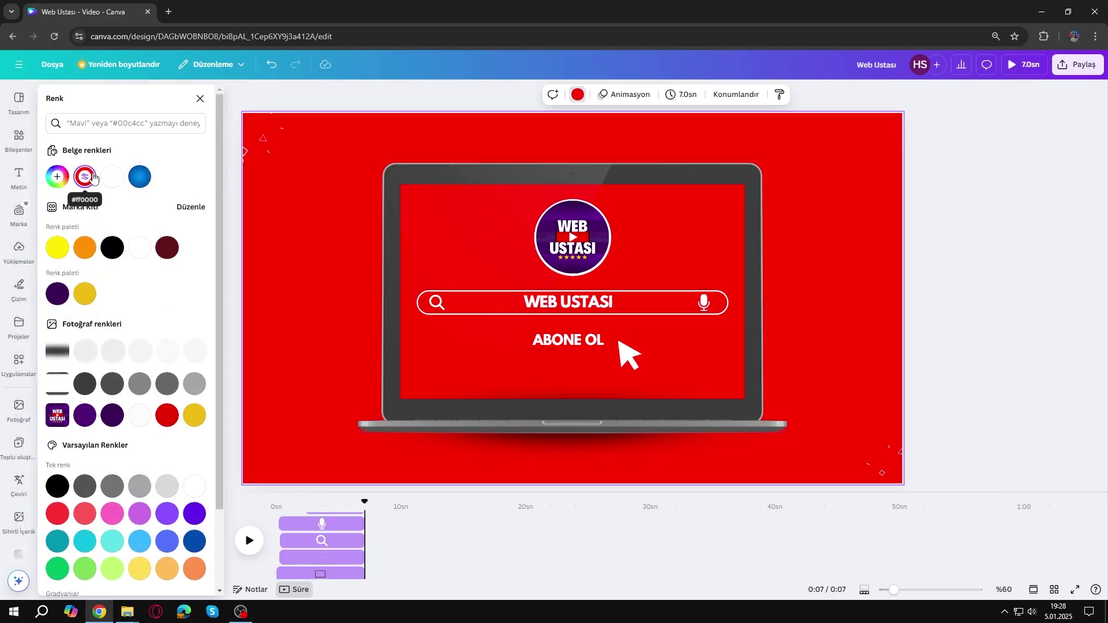
pyautogui.click(112, 176)
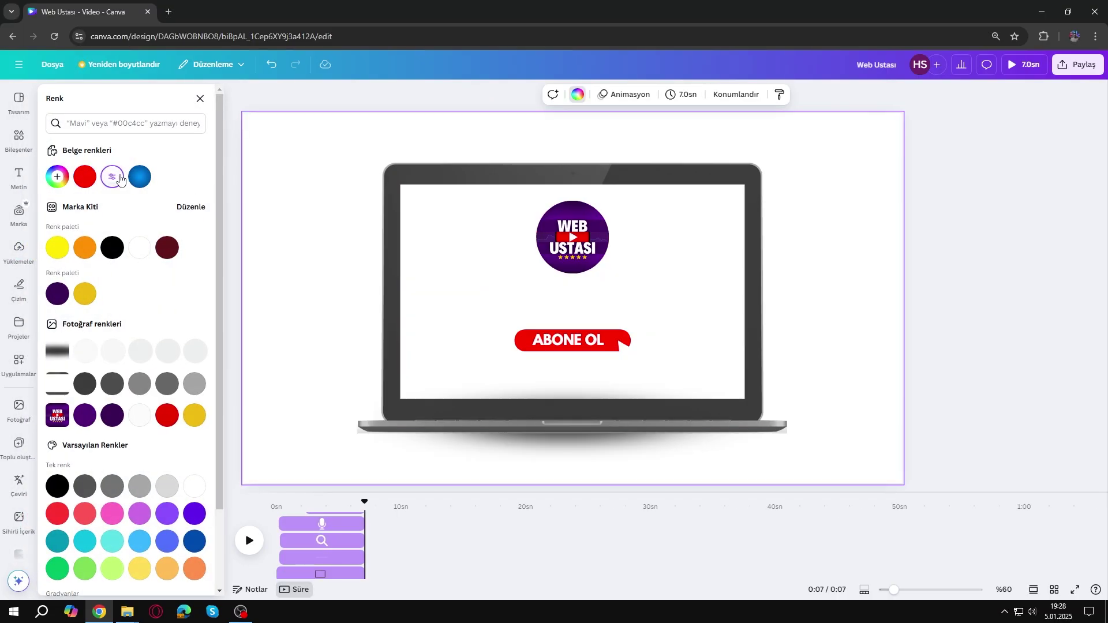
pyautogui.click(113, 248)
pyautogui.click(950, 304)
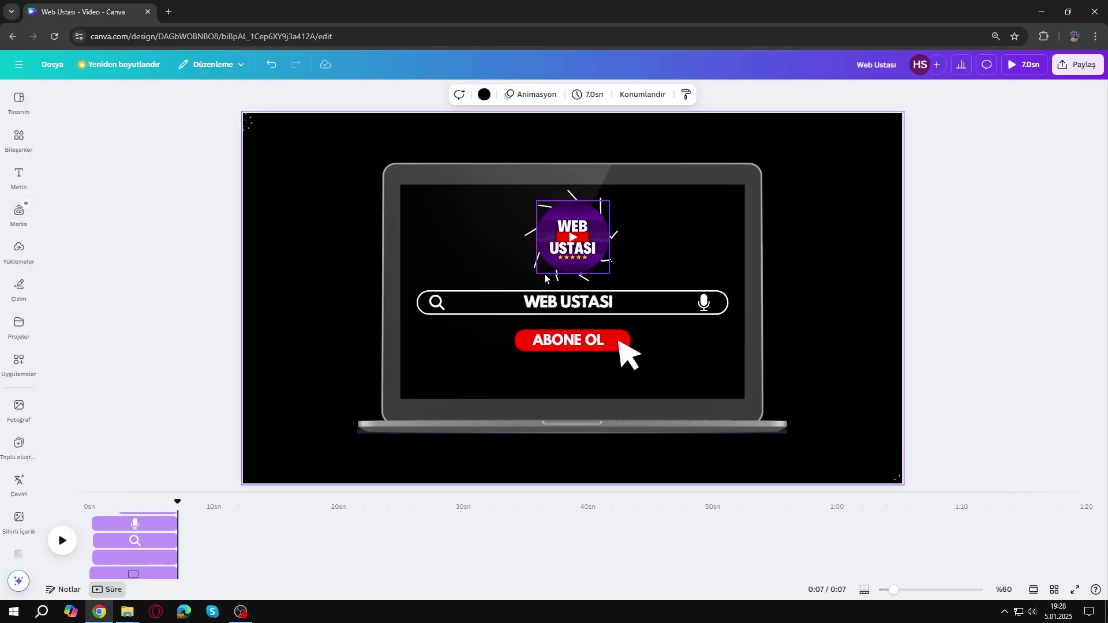
pyautogui.moveTo(177, 502); pyautogui.dragTo(113, 506)
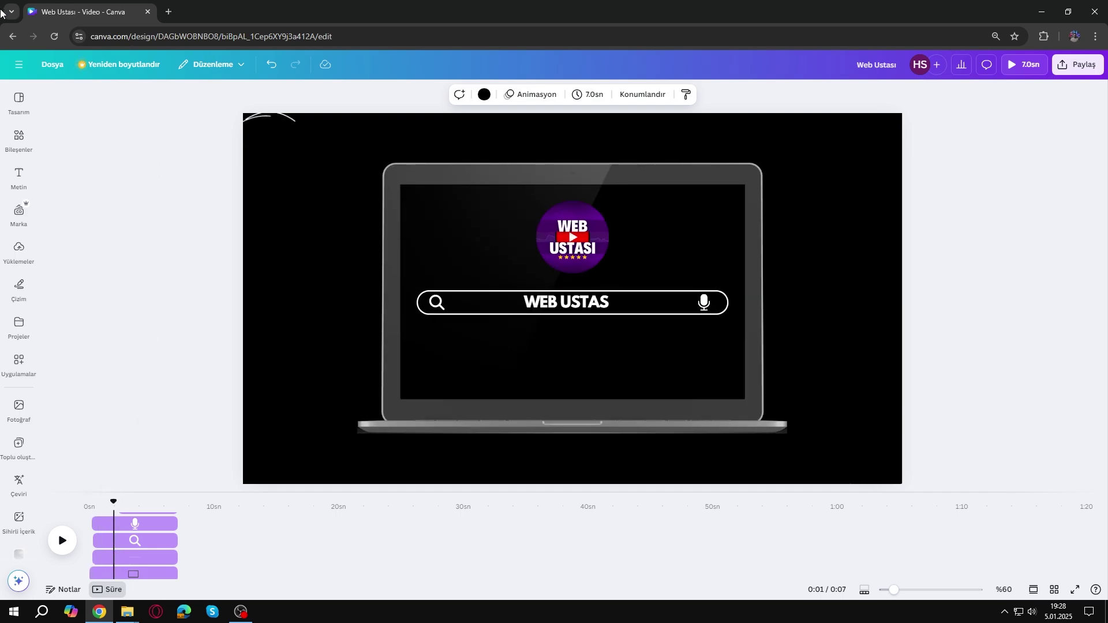
# - Create a new Estetik Youtube Kanal Resmi design from the YouTube design types on the Canva home page
pyautogui.click(10, 40)
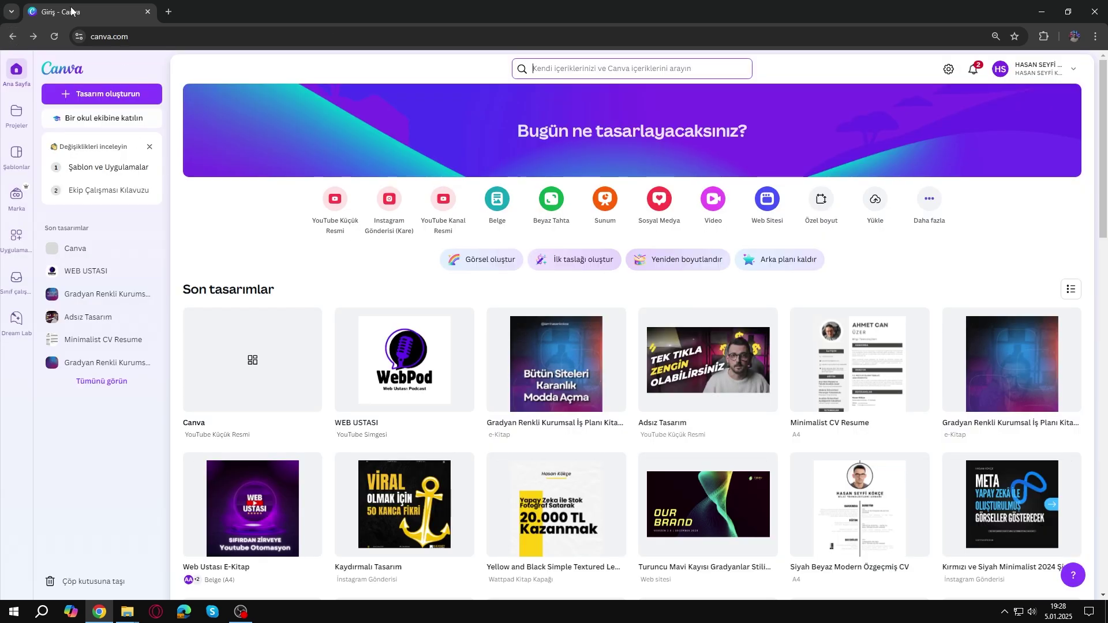
pyautogui.click(79, 98)
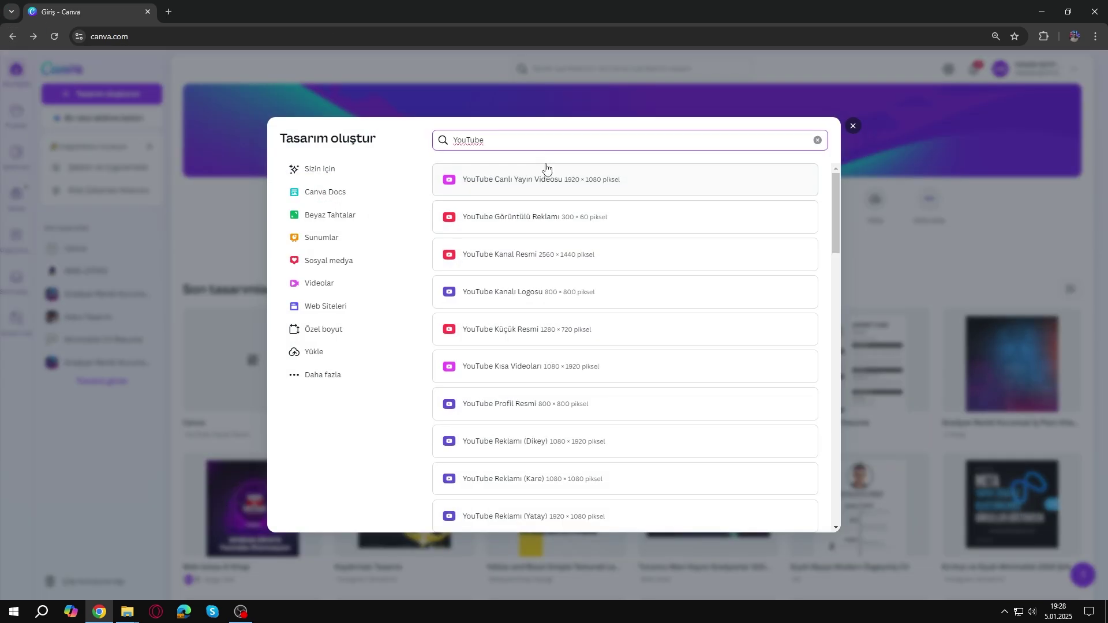
pyautogui.scroll(-5, 591, 329)
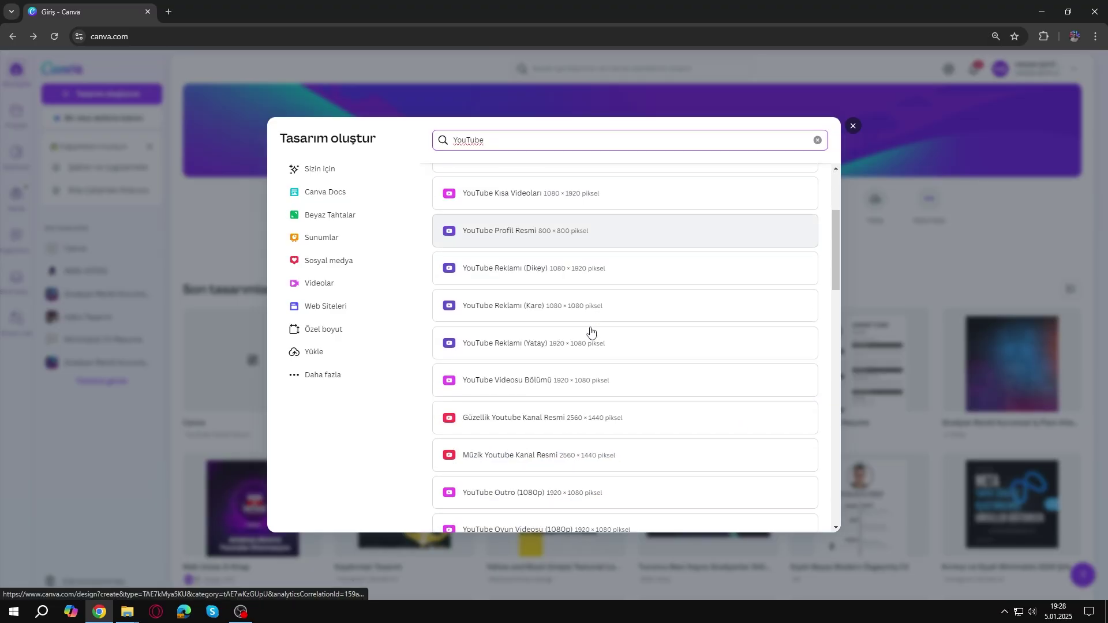
pyautogui.scroll(-4, 561, 487)
pyautogui.click(561, 487)
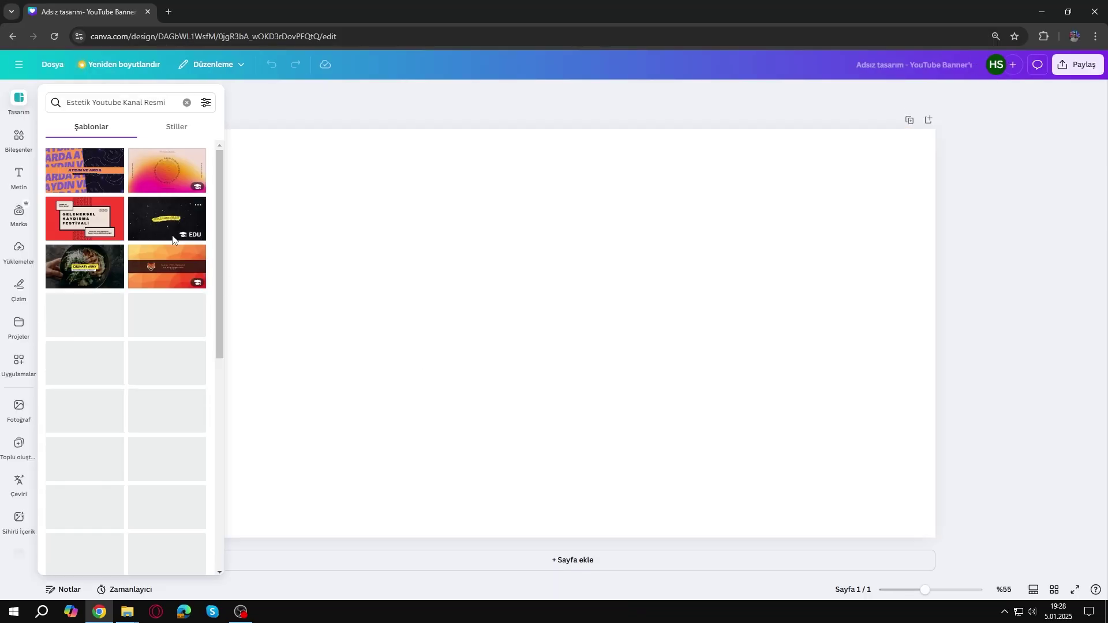
# - Try the beige Decor & Design template and the Beige Grey Vlogger YouTube Banner template on the blank banner
pyautogui.scroll(-5, 147, 212)
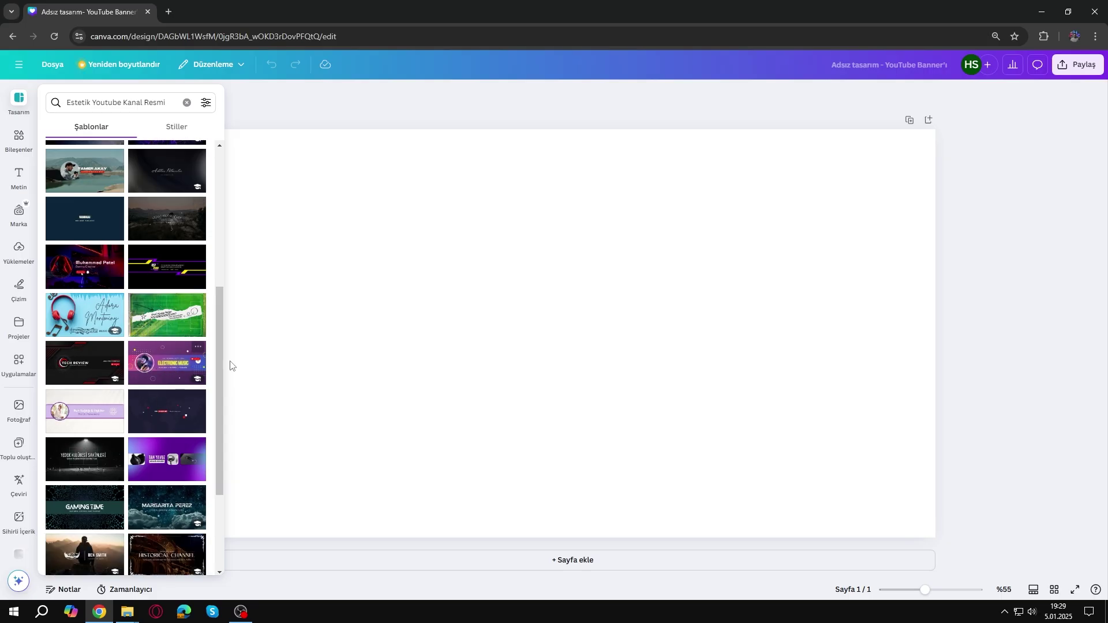
pyautogui.scroll(-4, 144, 355)
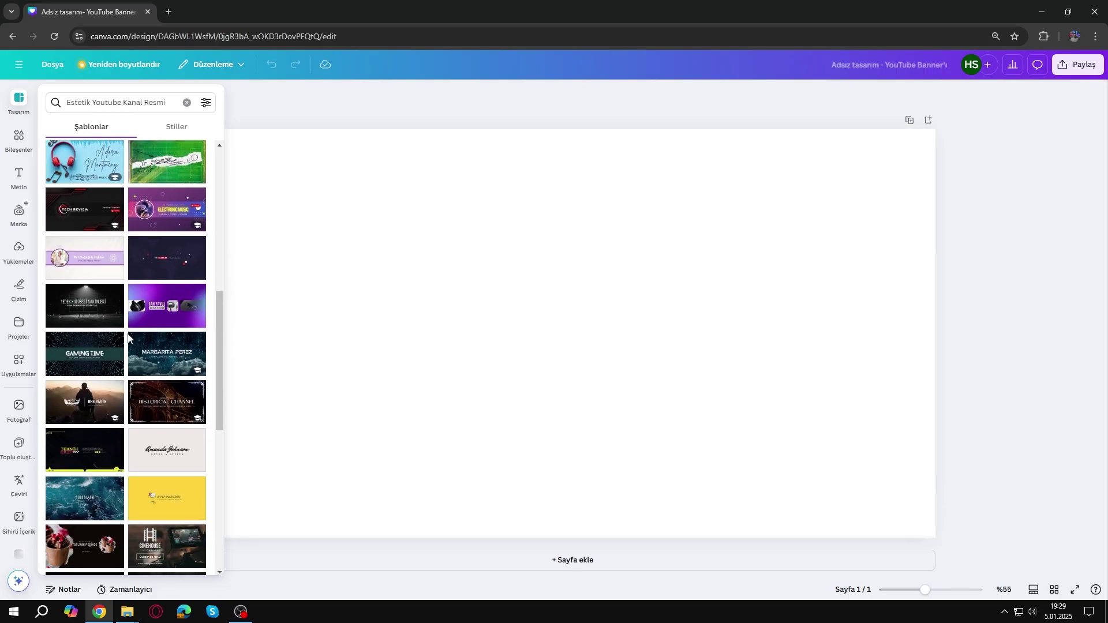
pyautogui.click(165, 395)
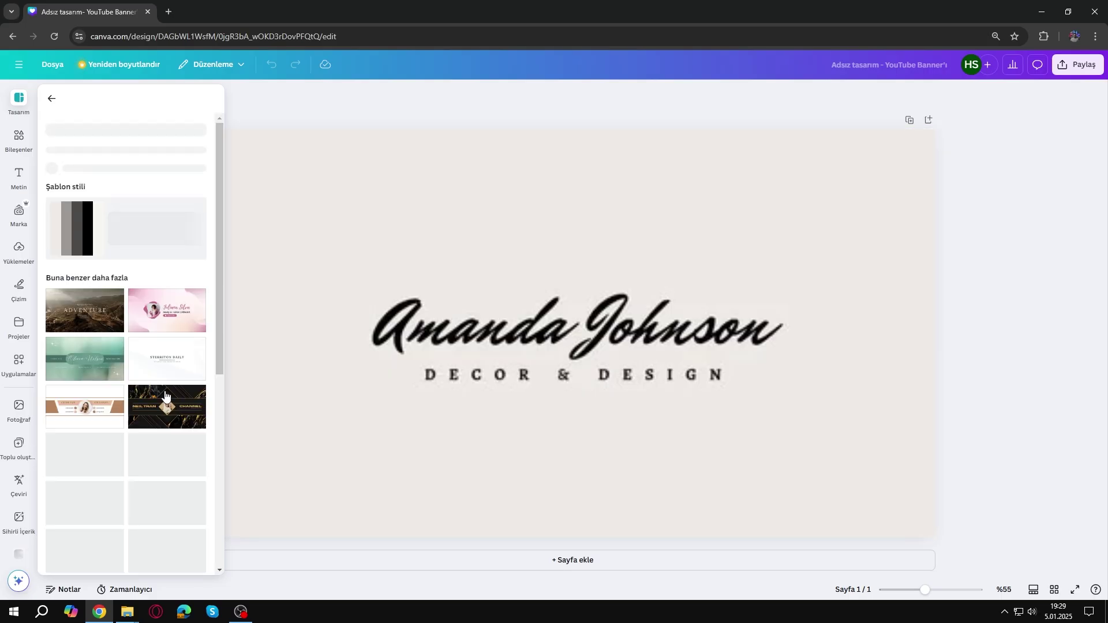
pyautogui.click(53, 101)
pyautogui.scroll(-5, 127, 303)
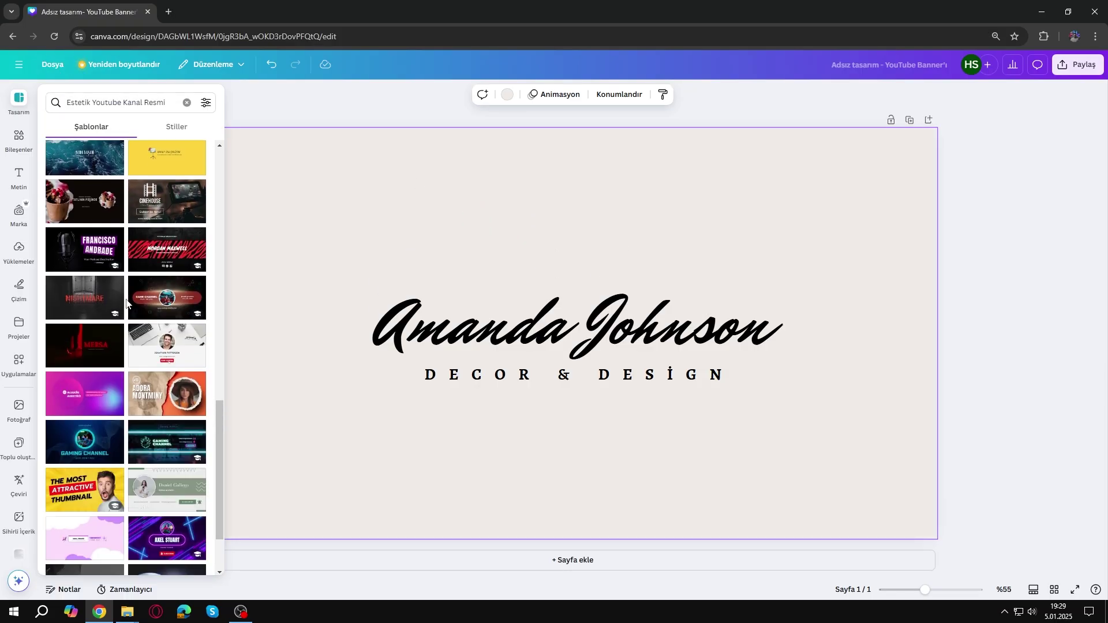
pyautogui.click(165, 359)
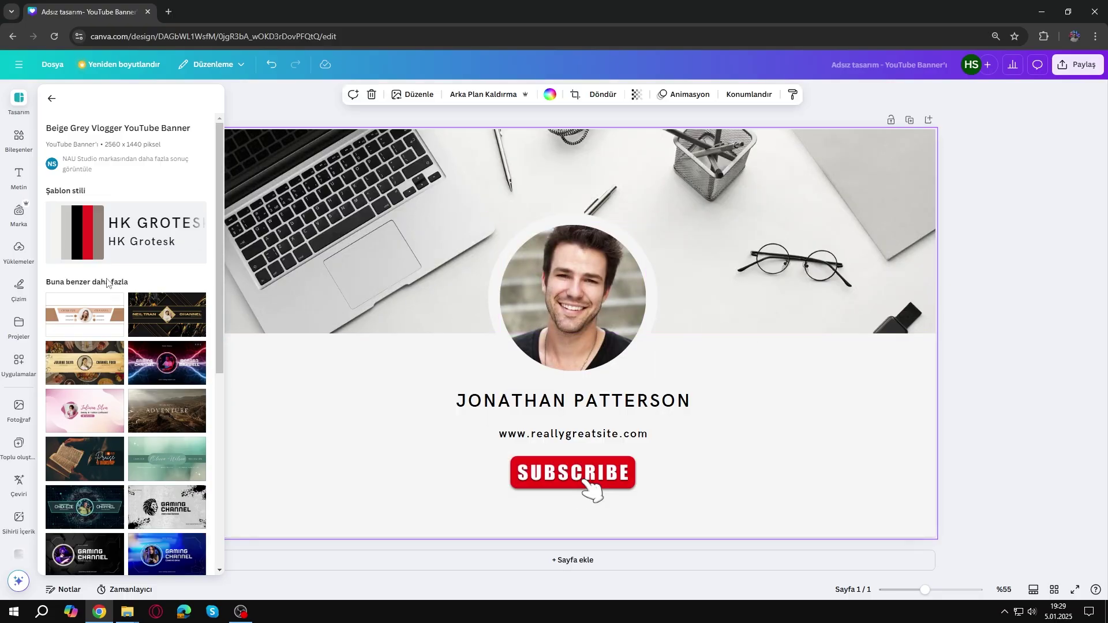
pyautogui.click(53, 101)
# - Try the yellow "Sarı kırmızı sade oyuncu youtube kanal resmi" template on the banner
pyautogui.scroll(-10, 134, 303)
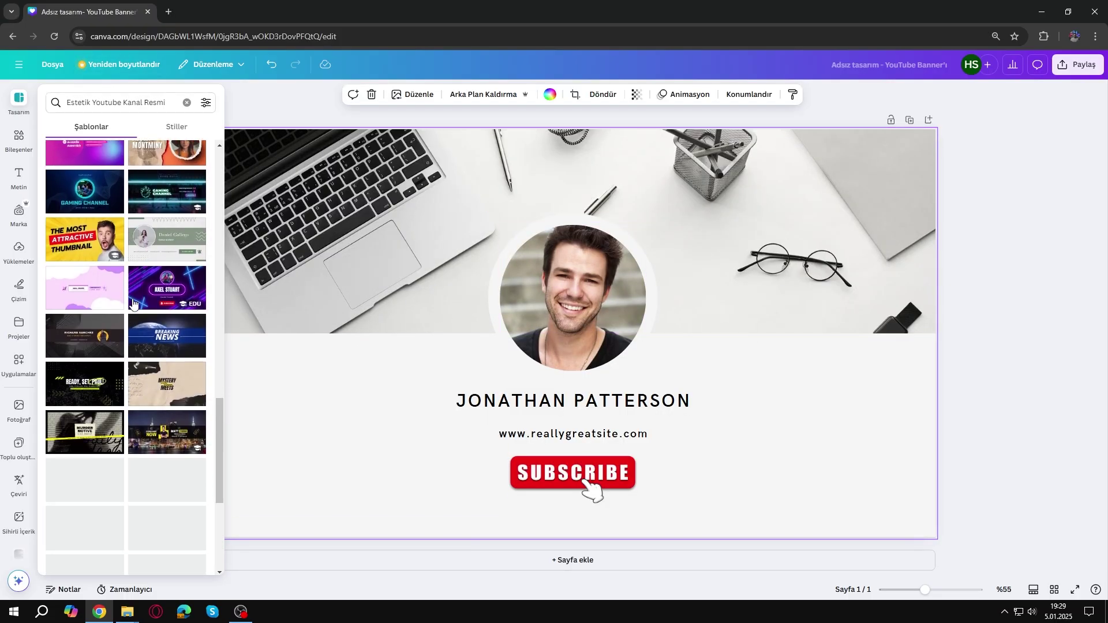
pyautogui.scroll(-2, 133, 305)
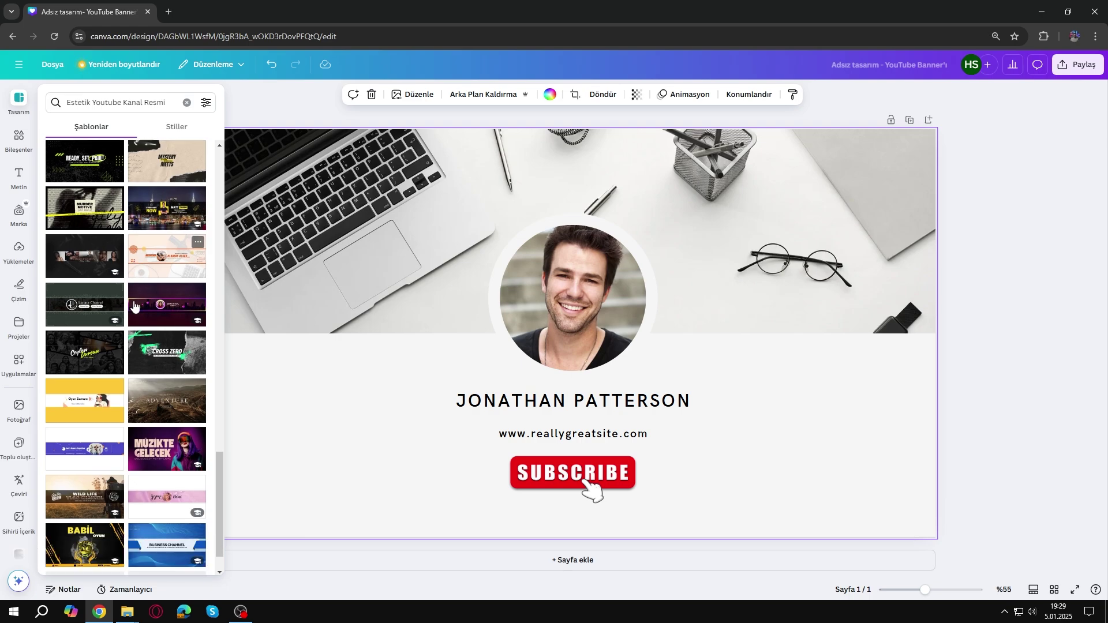
pyautogui.click(55, 354)
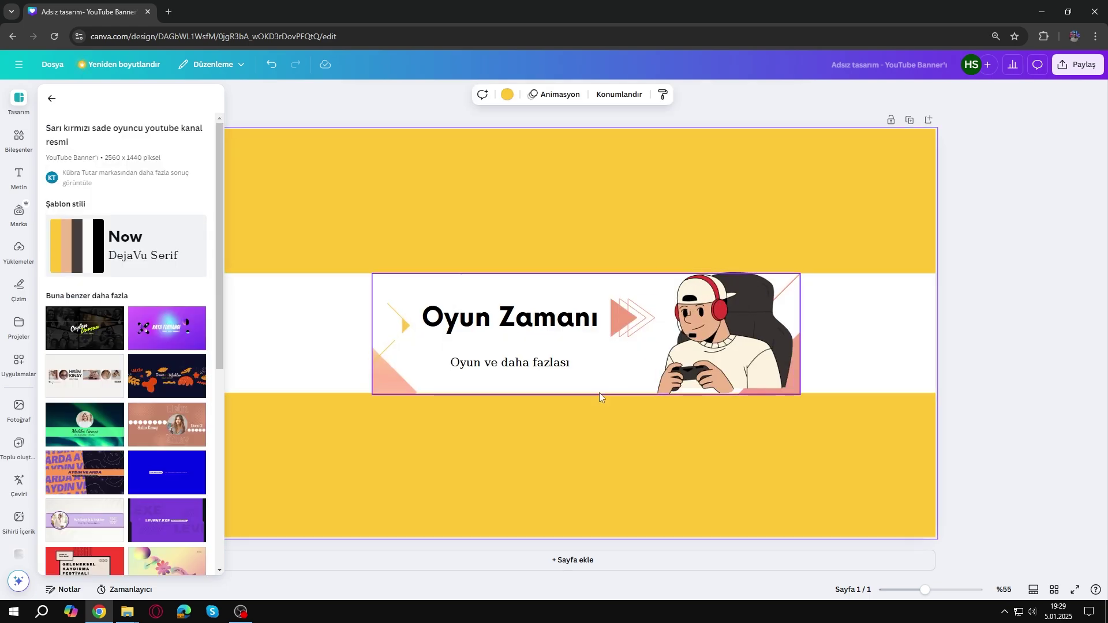
pyautogui.click(564, 453)
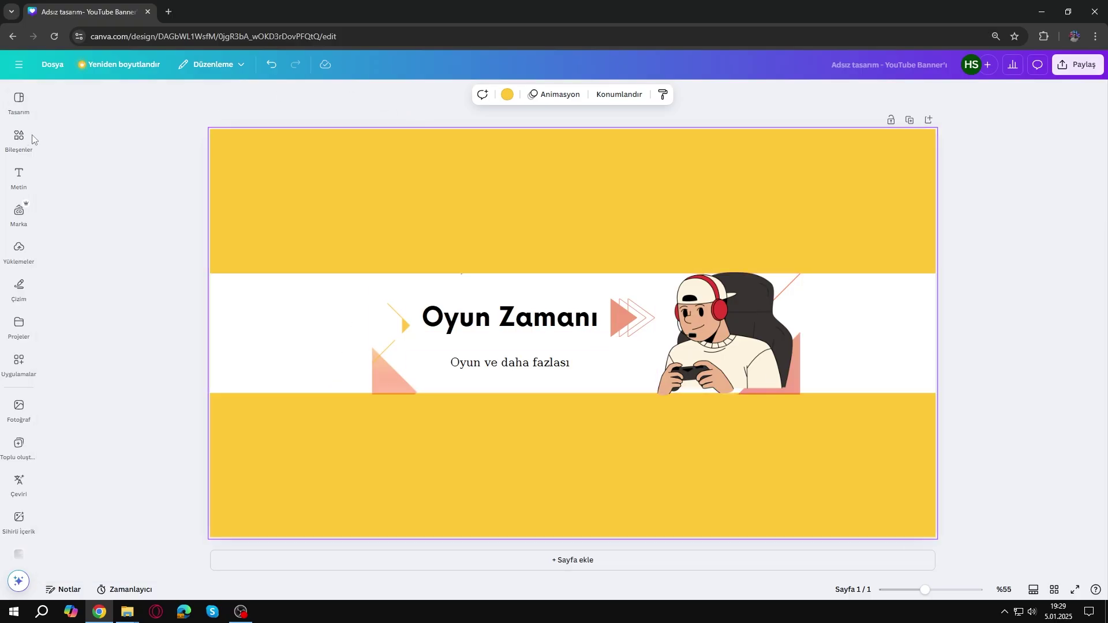
# - Try the Red and White Film Frame Sport Youtube Banner template from the channel art templates
pyautogui.click(19, 99)
pyautogui.click(50, 93)
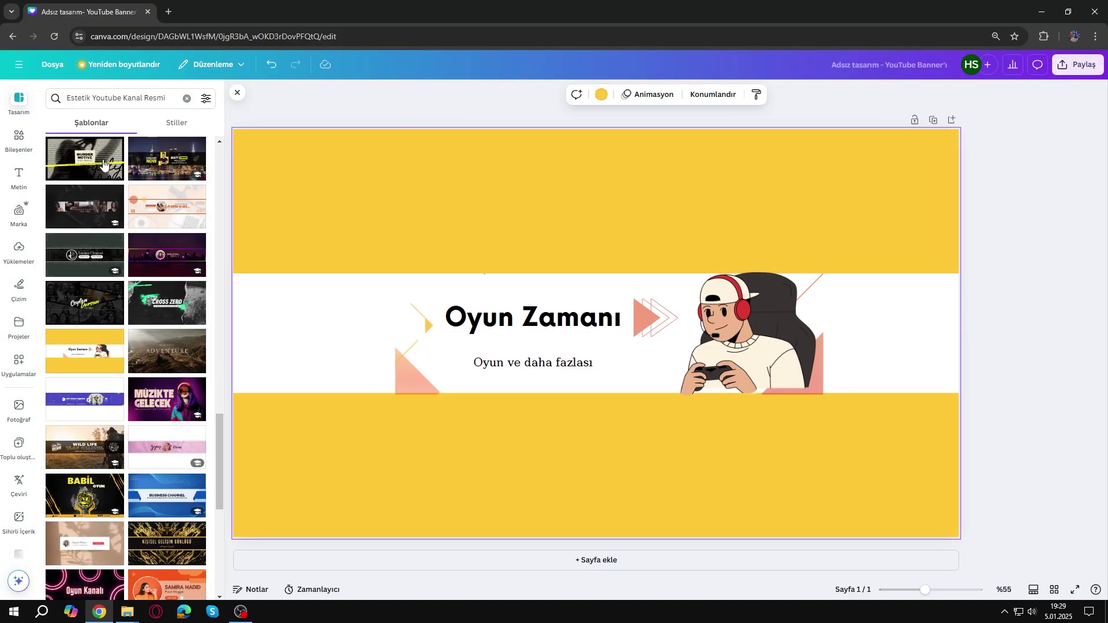
pyautogui.scroll(-7, 167, 277)
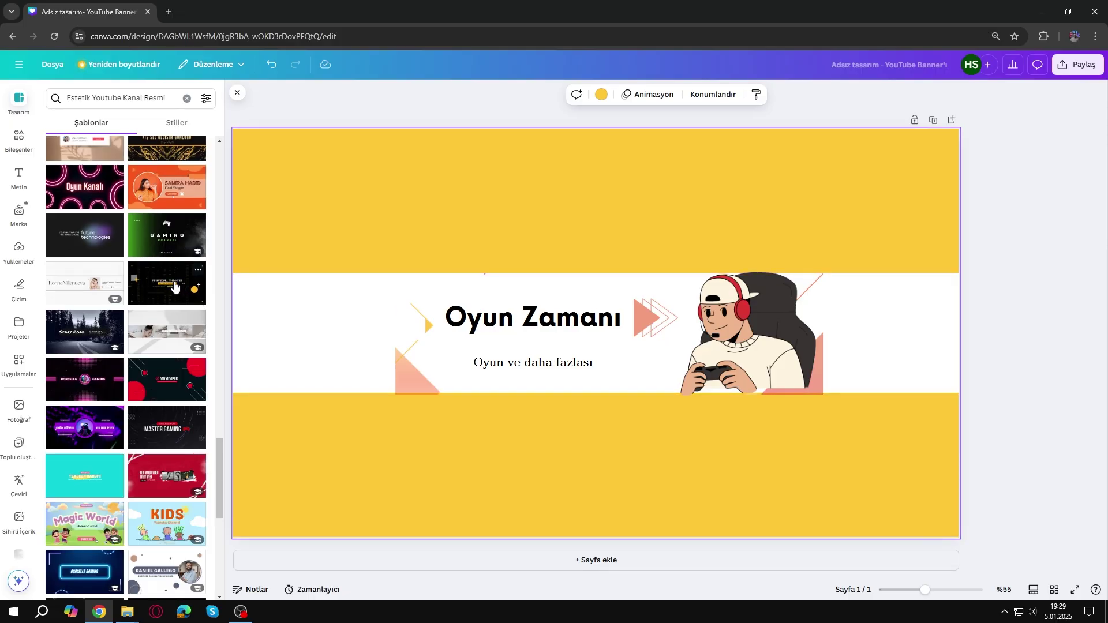
pyautogui.scroll(-2, 175, 287)
pyautogui.click(166, 359)
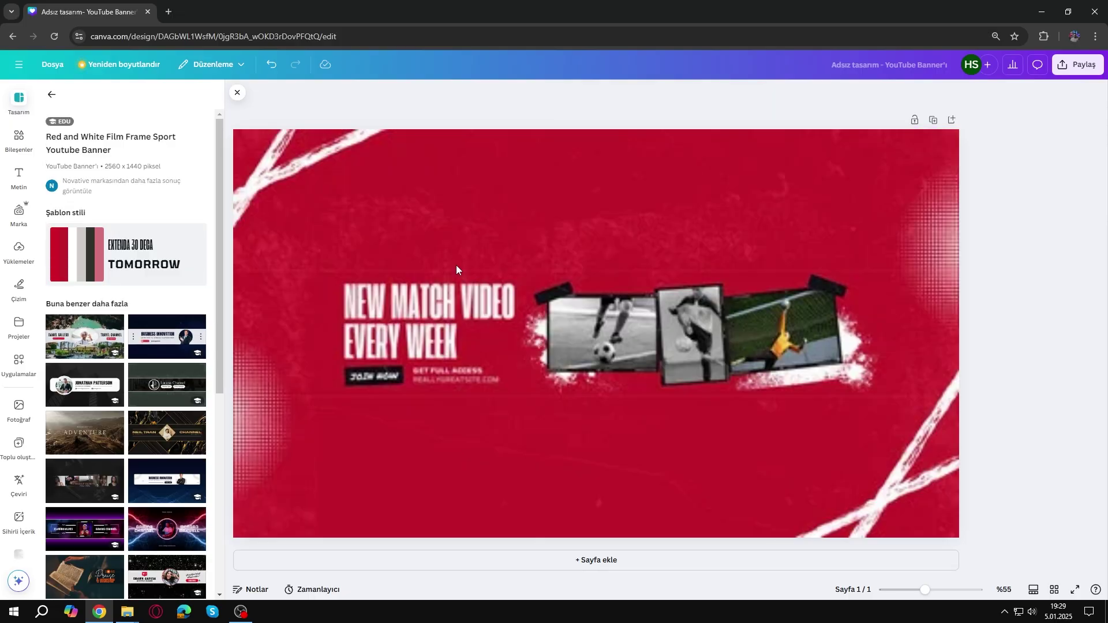
pyautogui.click(456, 265)
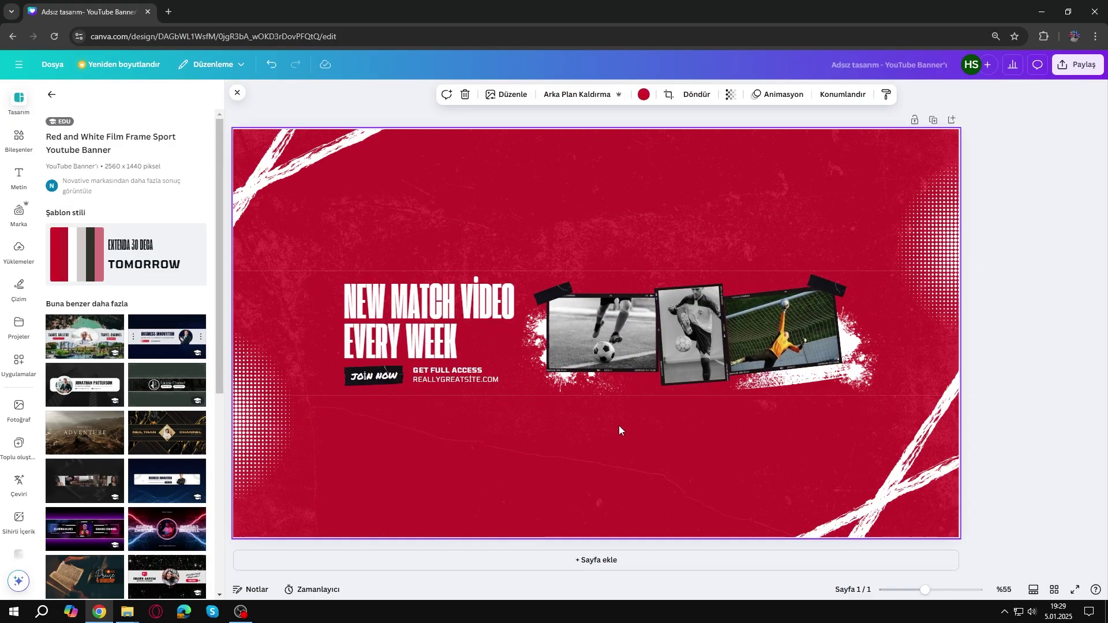
# - Try the Black Simple Business Youtube Banner from the similar templates, and replace it with the Blue Minimalist Business Innovation template
pyautogui.click(118, 380)
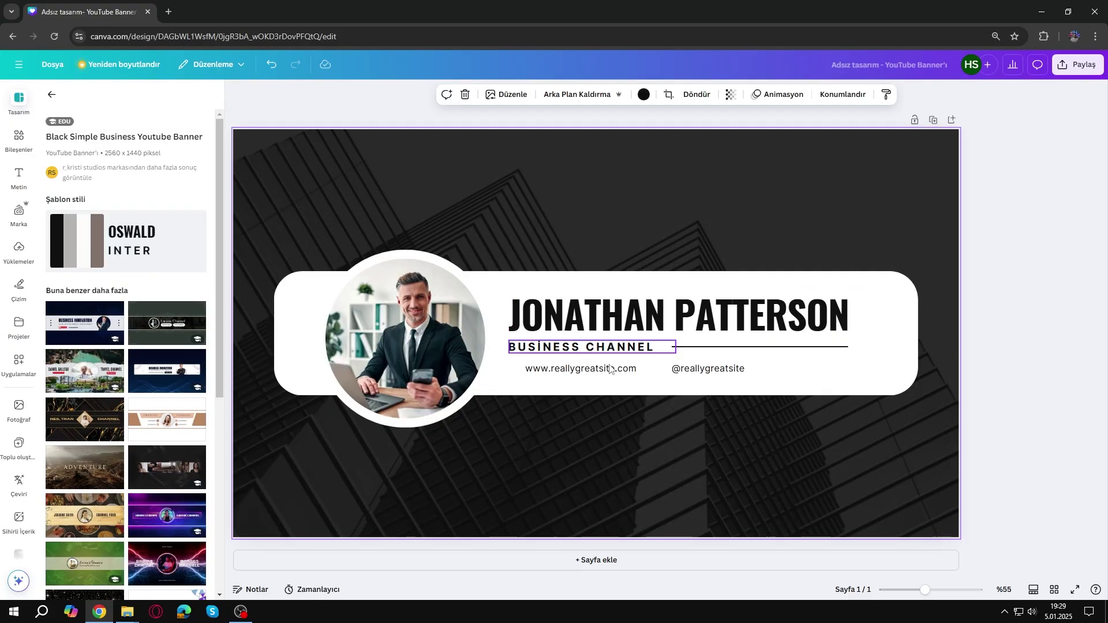
pyautogui.click(98, 327)
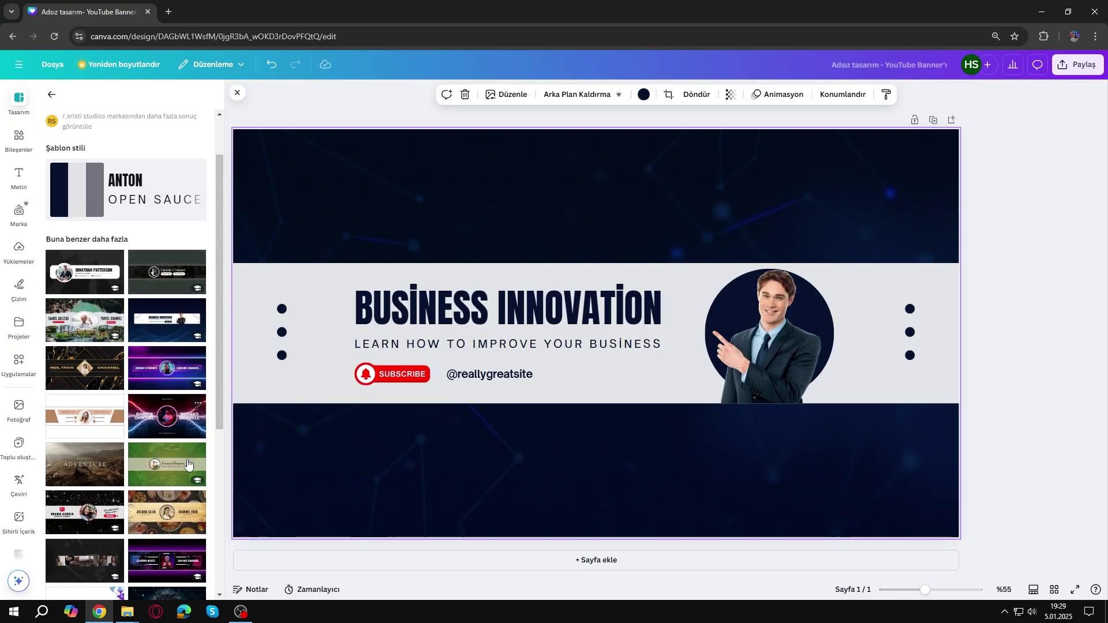
pyautogui.scroll(-6, 216, 473)
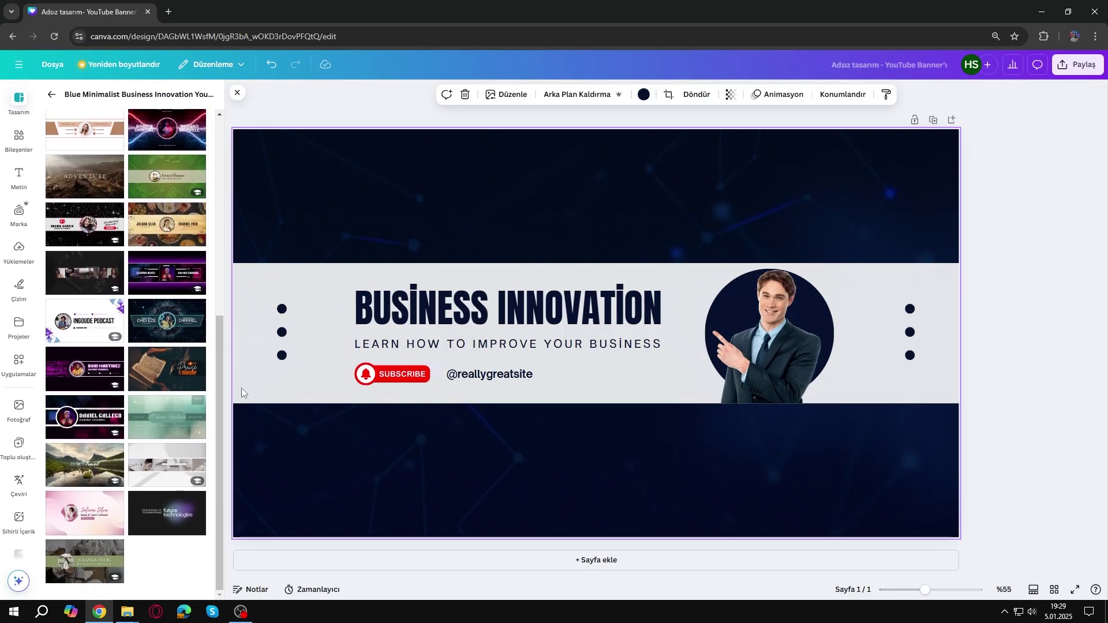